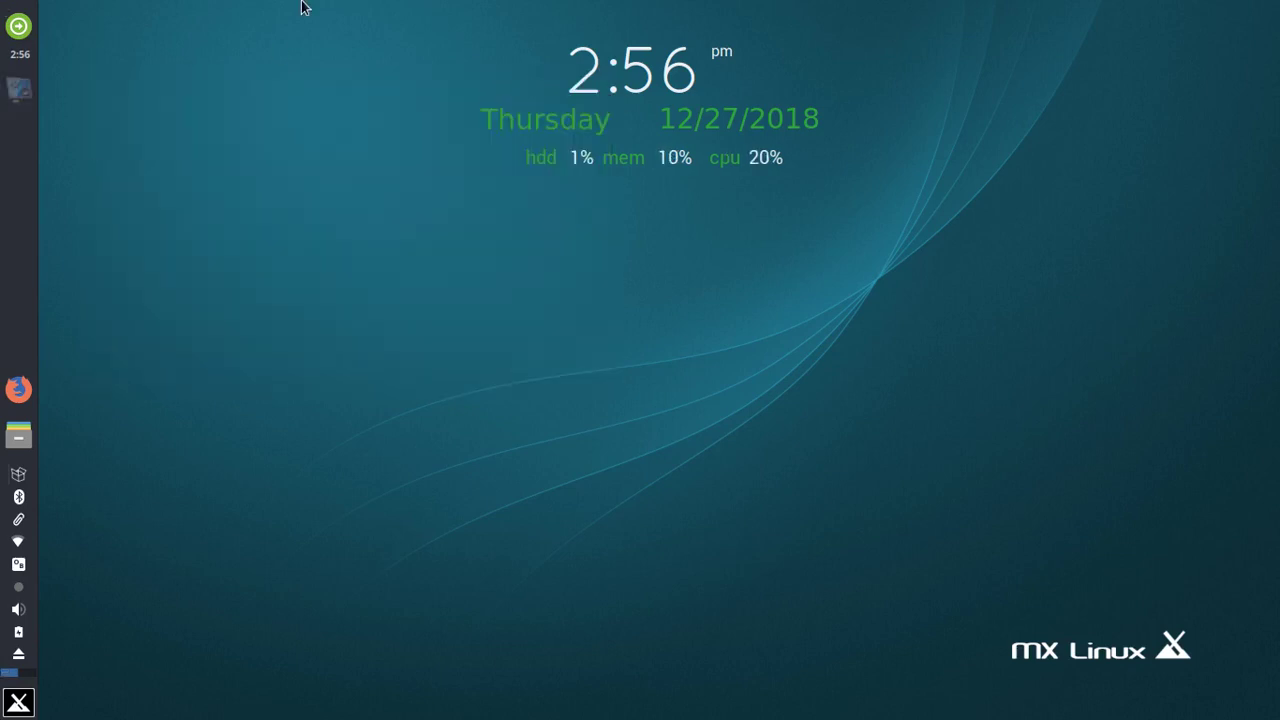
- Open the Whisker Menu and select its All category
{"action": "left_click_drag", "start_coordinate": [302, 2], "coordinate": [933, 195]}
{"action": "left_click", "coordinate": [18, 702]}
{"action": "left_click", "coordinate": [367, 345]}
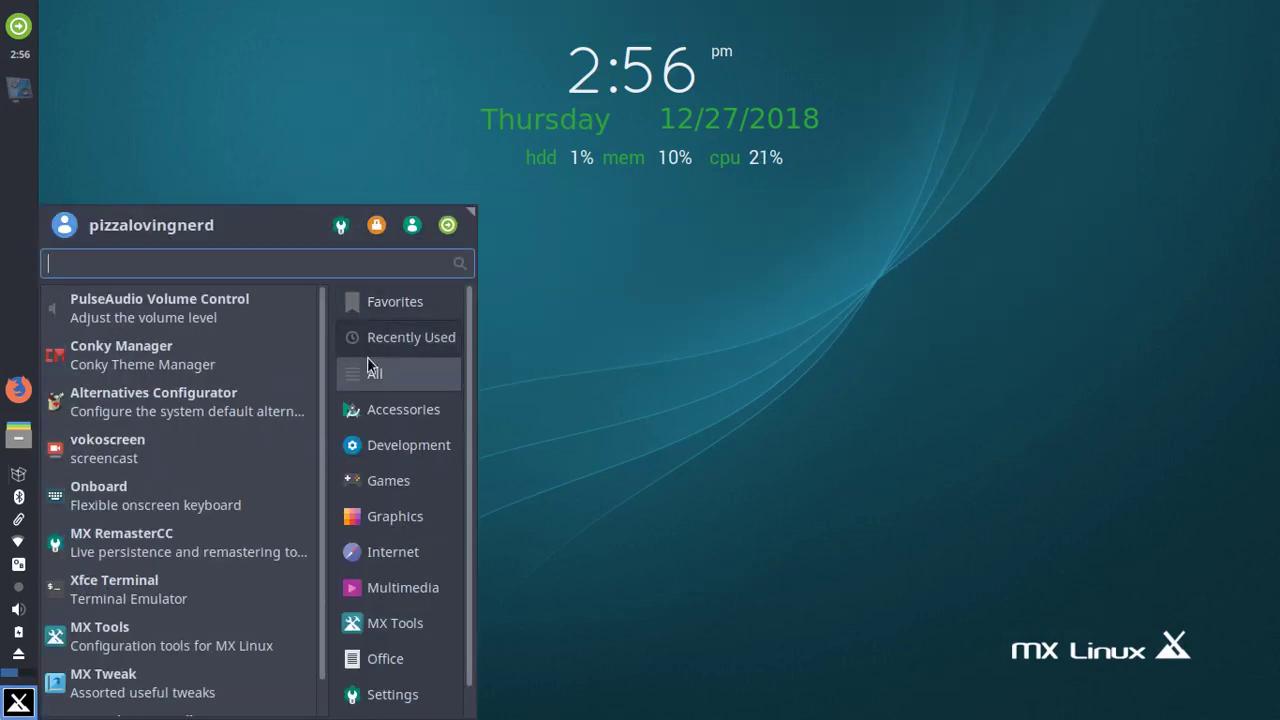
{"action": "left_click", "coordinate": [367, 375]}
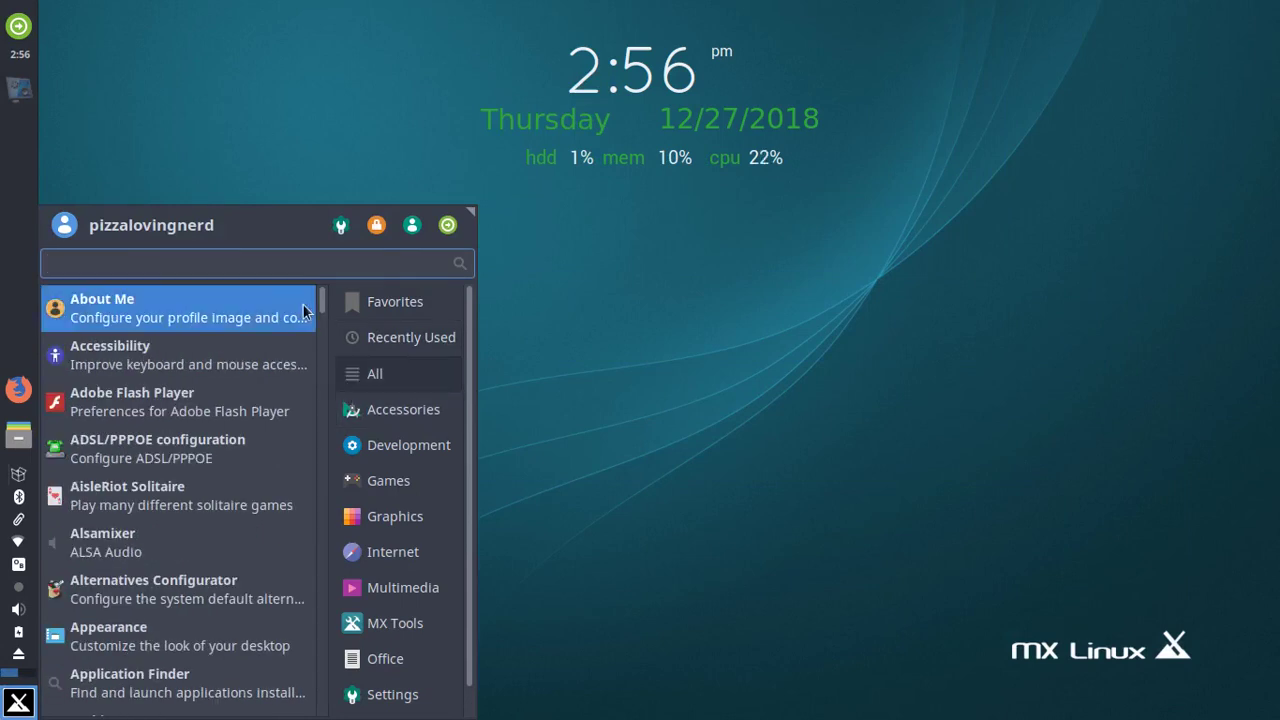
- Scroll through the alphabetical list of installed applications and their descriptions
{"action": "scroll", "coordinate": [205, 580], "scroll_direction": "down", "scroll_amount": 3}
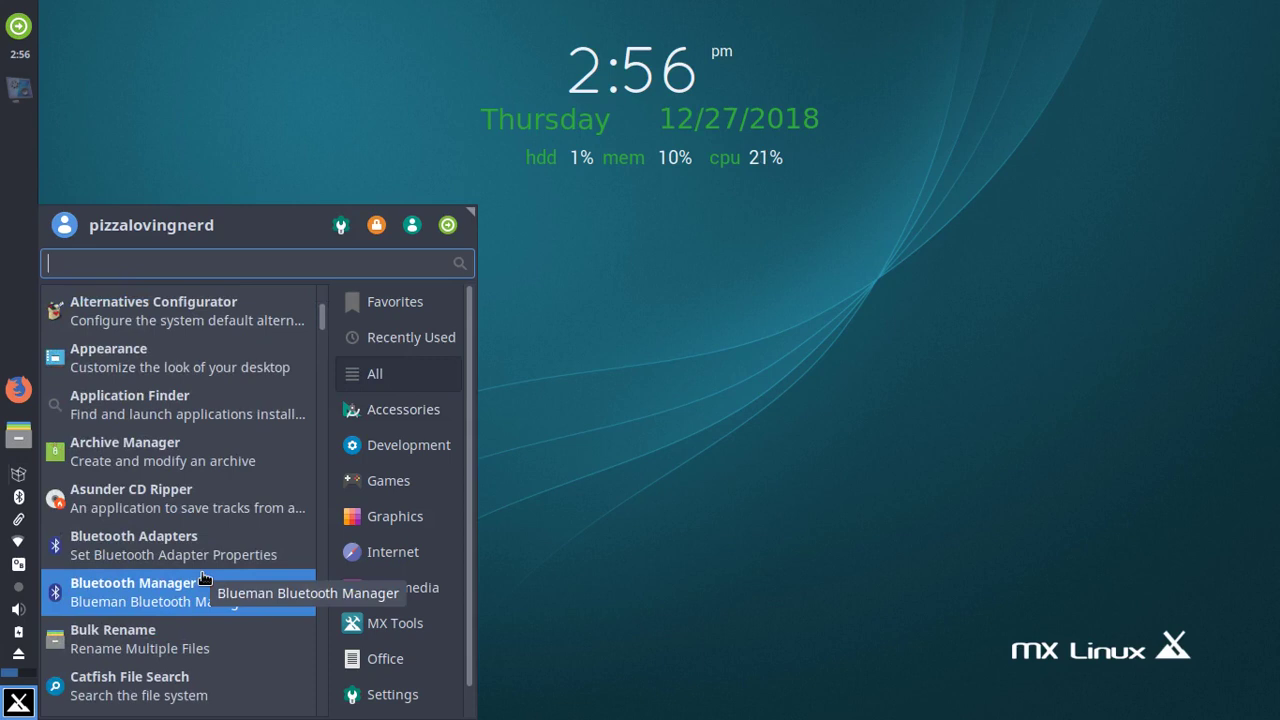
{"action": "scroll", "coordinate": [205, 578], "scroll_direction": "down", "scroll_amount": 3}
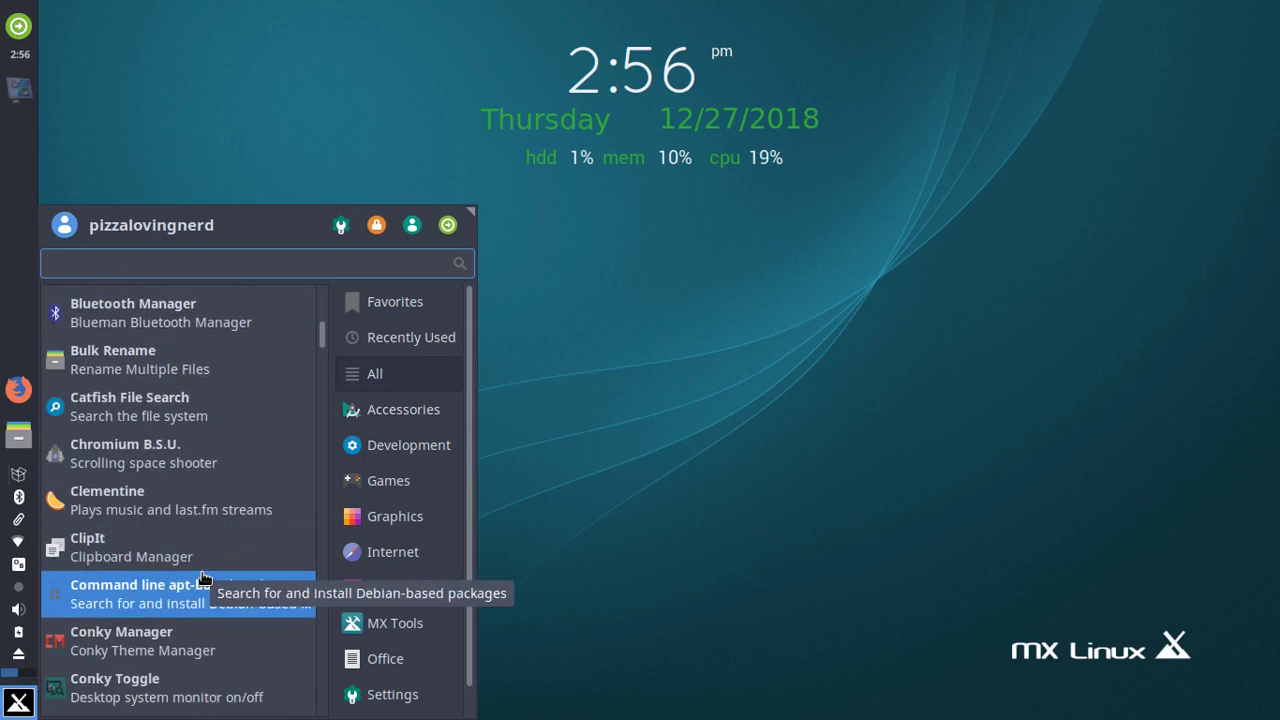
{"action": "scroll", "coordinate": [200, 578], "scroll_direction": "up", "scroll_amount": 6}
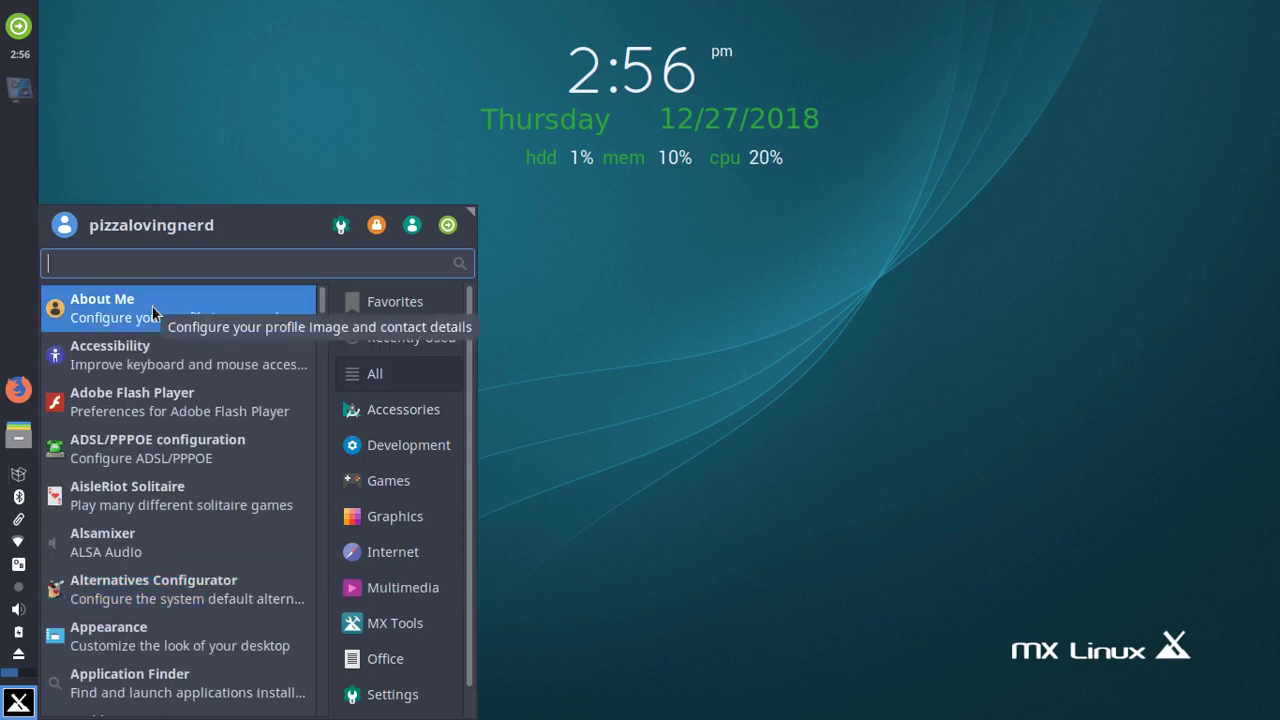
{"action": "scroll", "coordinate": [210, 348], "scroll_direction": "down", "scroll_amount": 4}
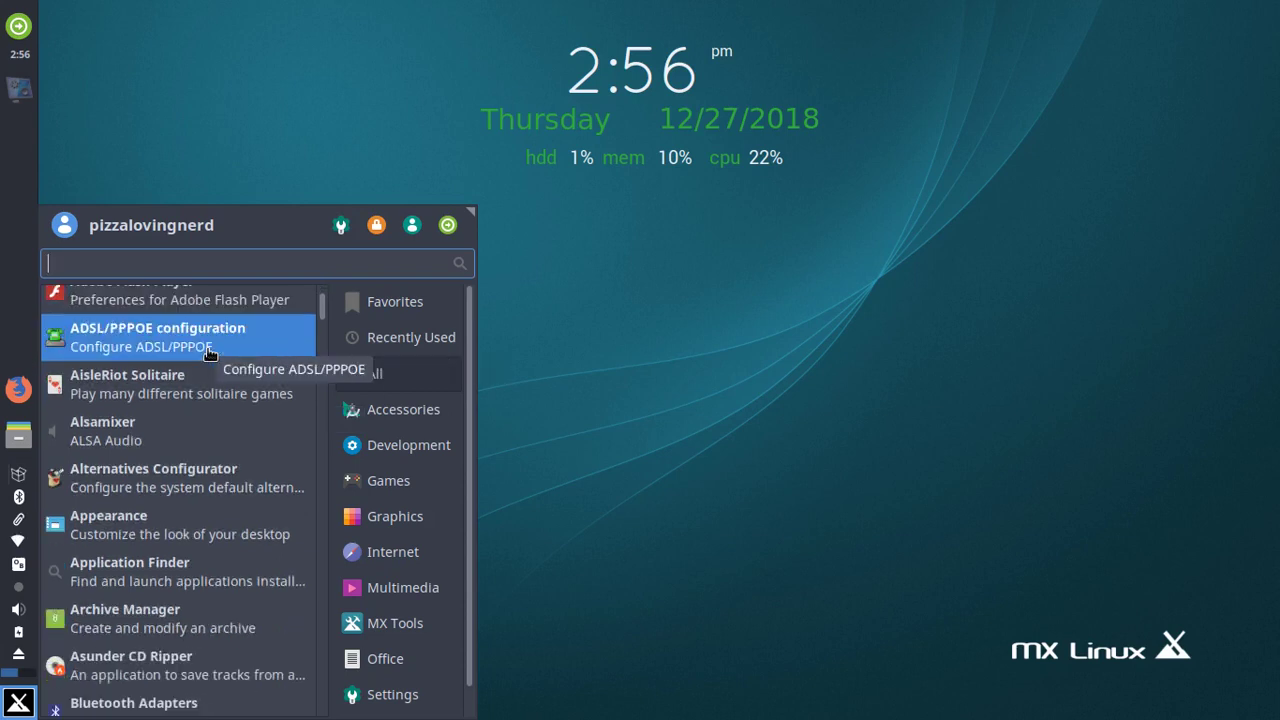
{"action": "scroll", "coordinate": [210, 353], "scroll_direction": "down", "scroll_amount": 1}
{"action": "scroll", "coordinate": [210, 353], "scroll_direction": "up", "scroll_amount": 1}
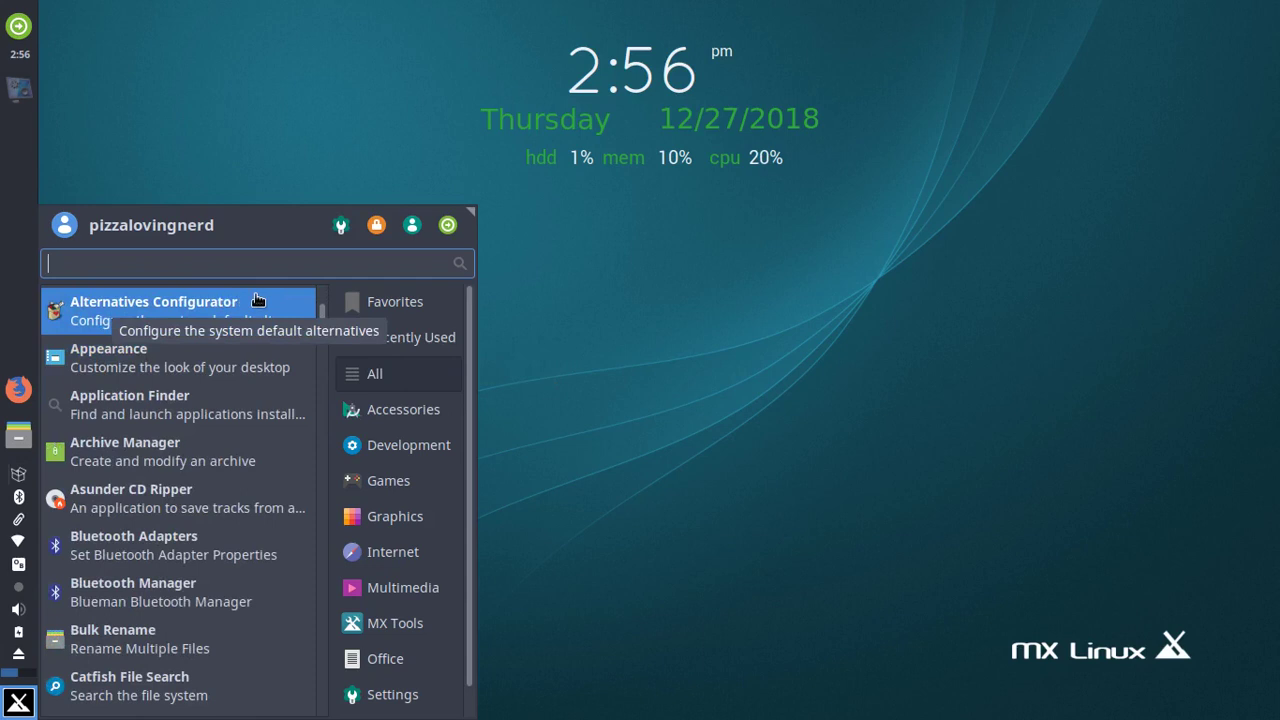
{"action": "scroll", "coordinate": [257, 300], "scroll_direction": "down", "scroll_amount": 2}
{"action": "scroll", "coordinate": [257, 295], "scroll_direction": "down", "scroll_amount": 4}
{"action": "scroll", "coordinate": [157, 409], "scroll_direction": "down", "scroll_amount": 2}
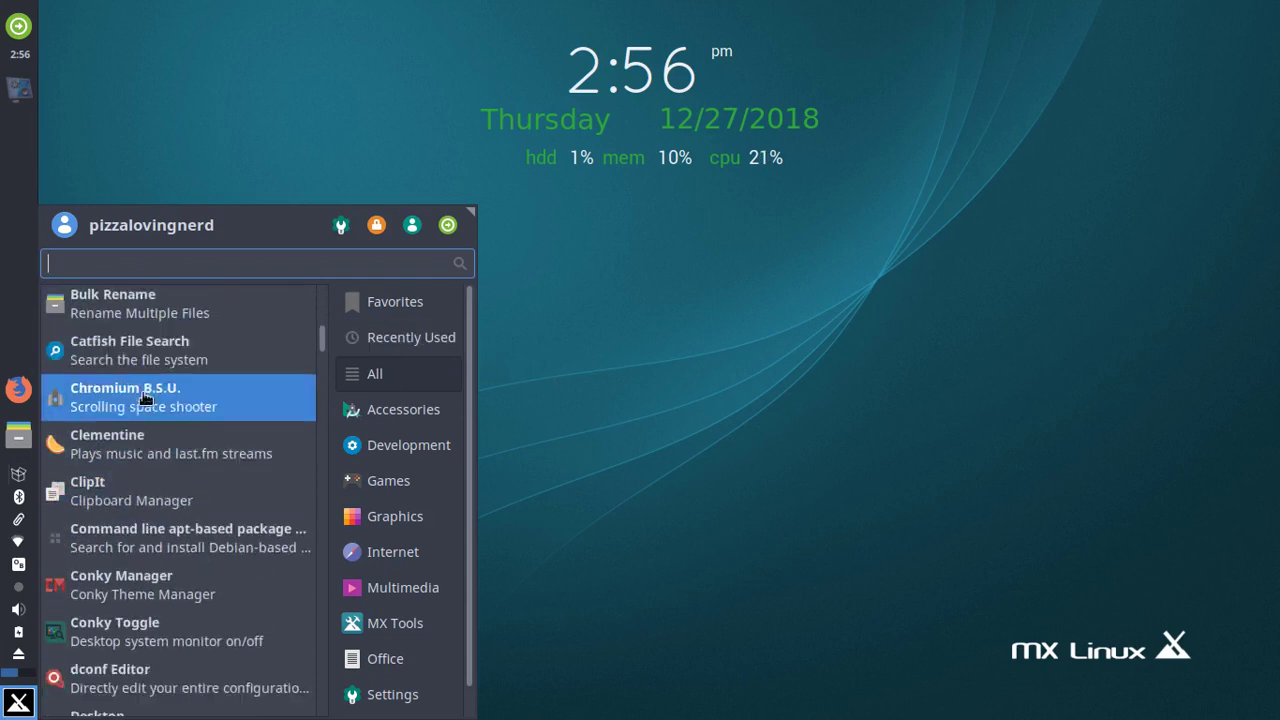
{"action": "scroll", "coordinate": [106, 457], "scroll_direction": "down", "scroll_amount": 2}
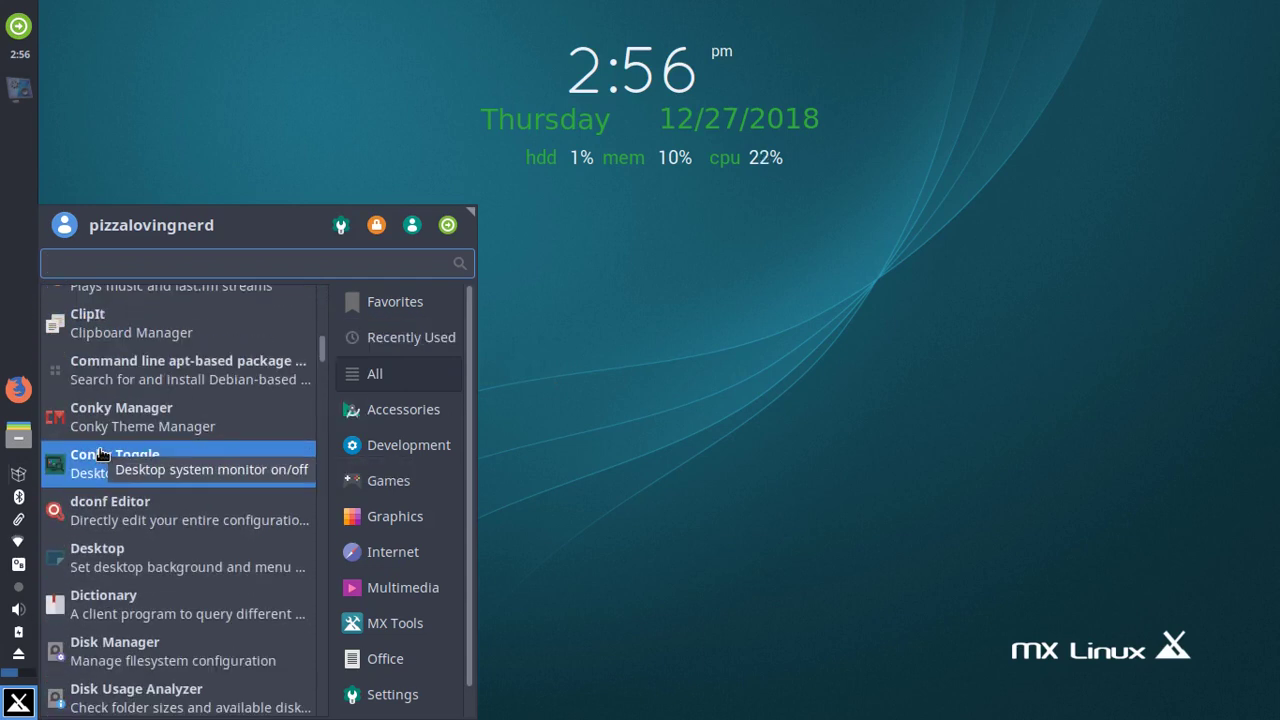
{"action": "scroll", "coordinate": [230, 463], "scroll_direction": "down", "scroll_amount": 8}
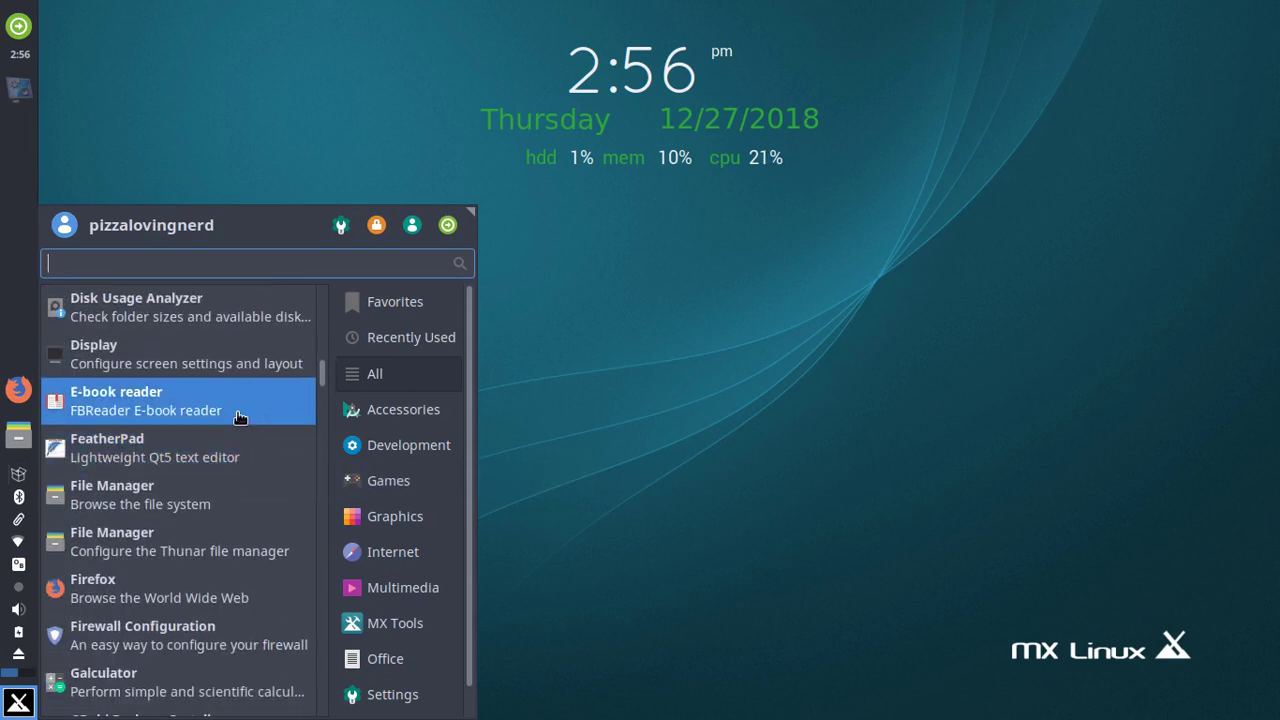
{"action": "scroll", "coordinate": [232, 437], "scroll_direction": "down", "scroll_amount": 2}
{"action": "scroll", "coordinate": [230, 440], "scroll_direction": "down", "scroll_amount": 3}
{"action": "scroll", "coordinate": [230, 444], "scroll_direction": "up", "scroll_amount": 3}
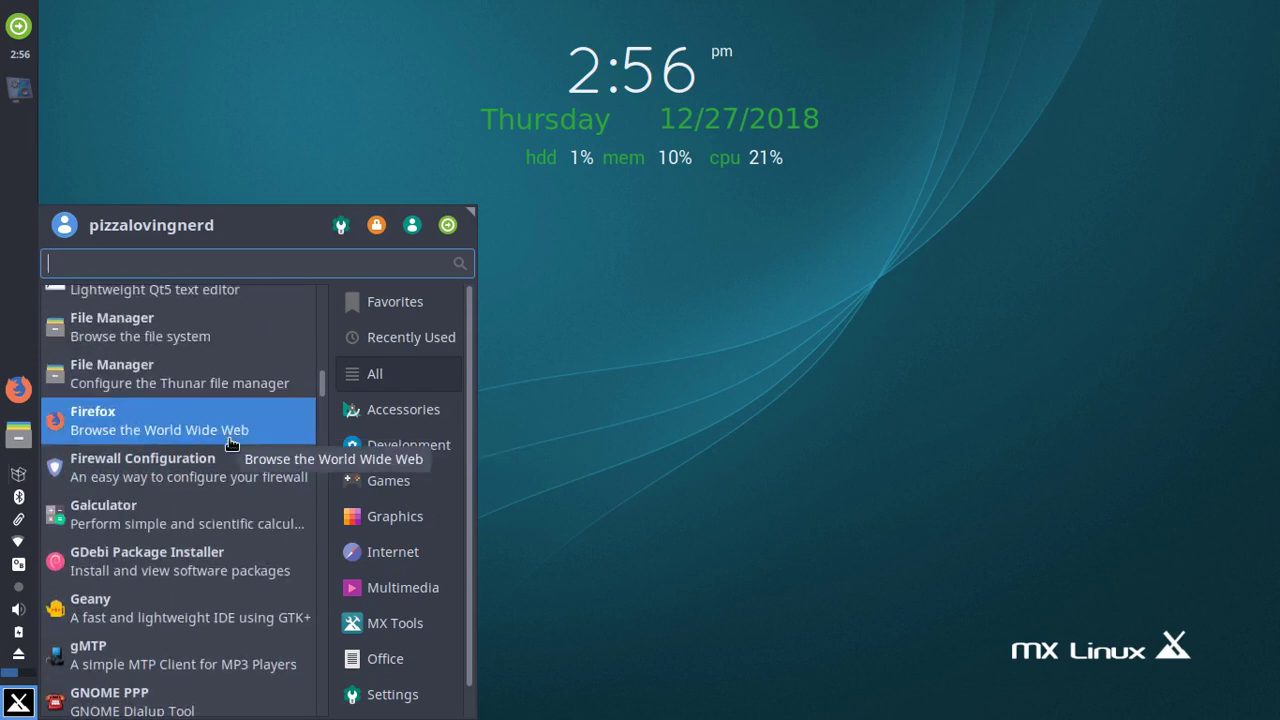
{"action": "scroll", "coordinate": [205, 474], "scroll_direction": "down", "scroll_amount": 1}
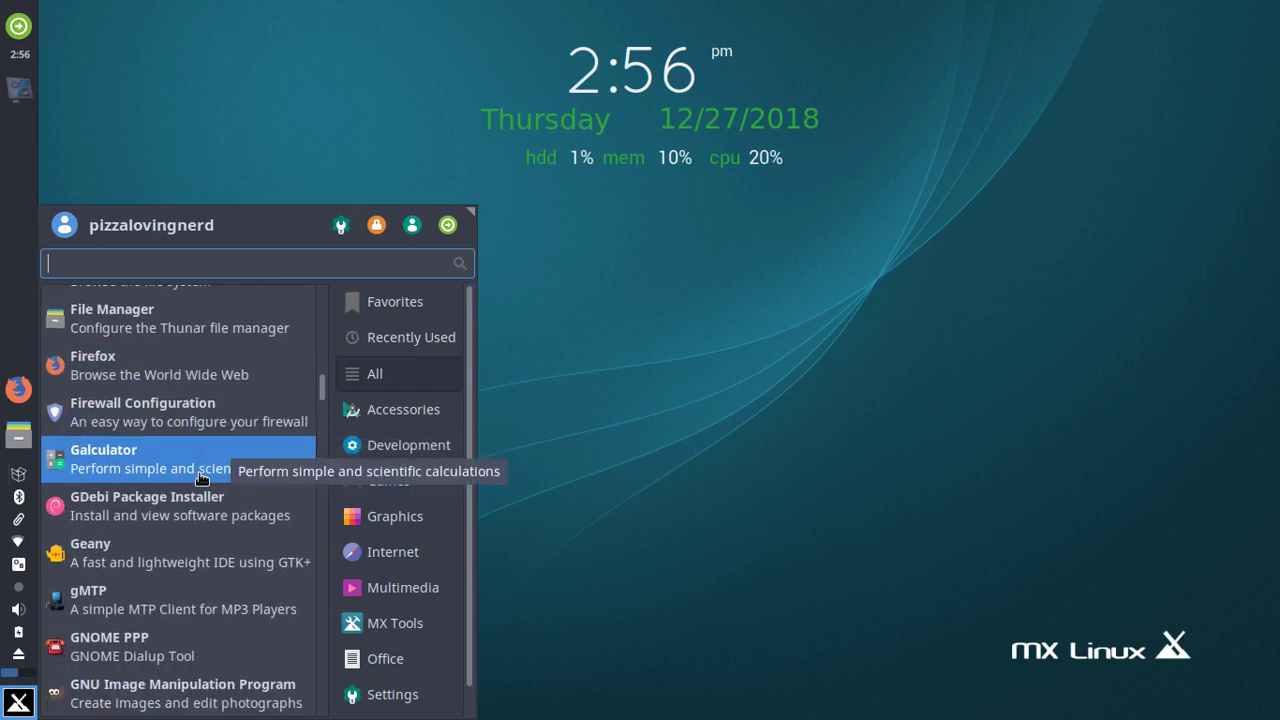
{"action": "scroll", "coordinate": [200, 478], "scroll_direction": "down", "scroll_amount": 1}
{"action": "scroll", "coordinate": [200, 478], "scroll_direction": "down", "scroll_amount": 1}
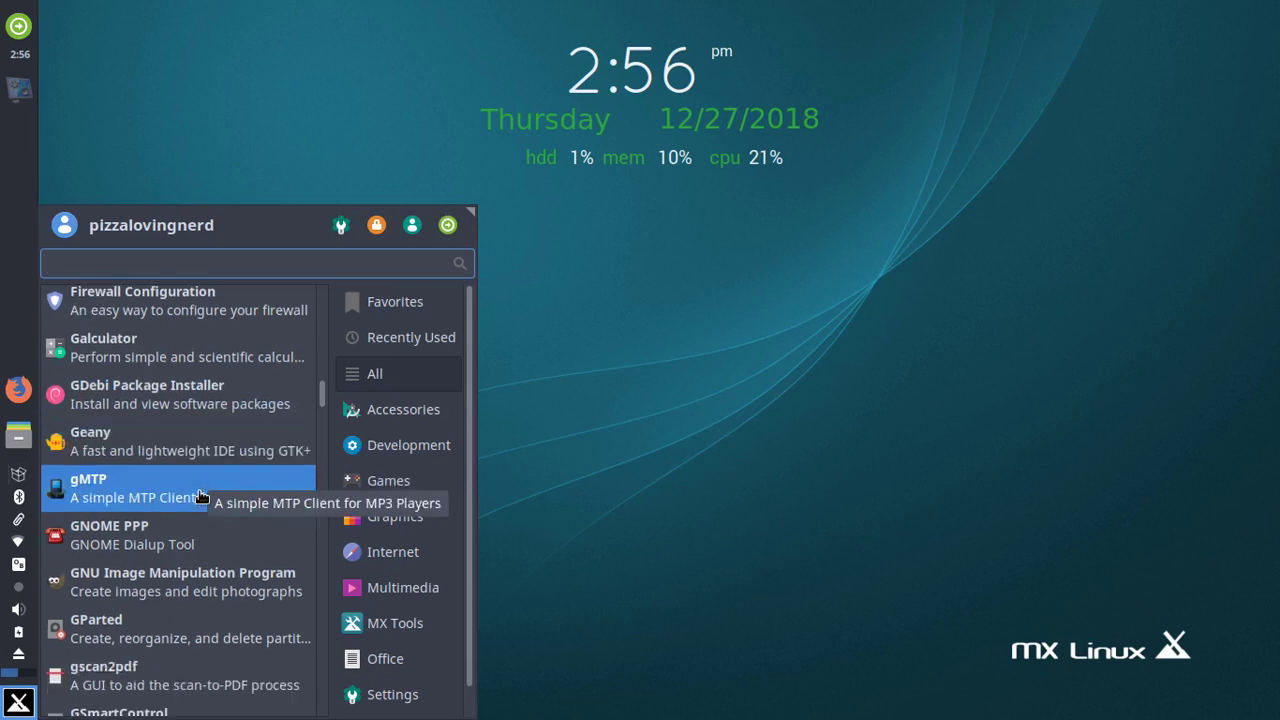
{"action": "scroll", "coordinate": [223, 491], "scroll_direction": "down", "scroll_amount": 3}
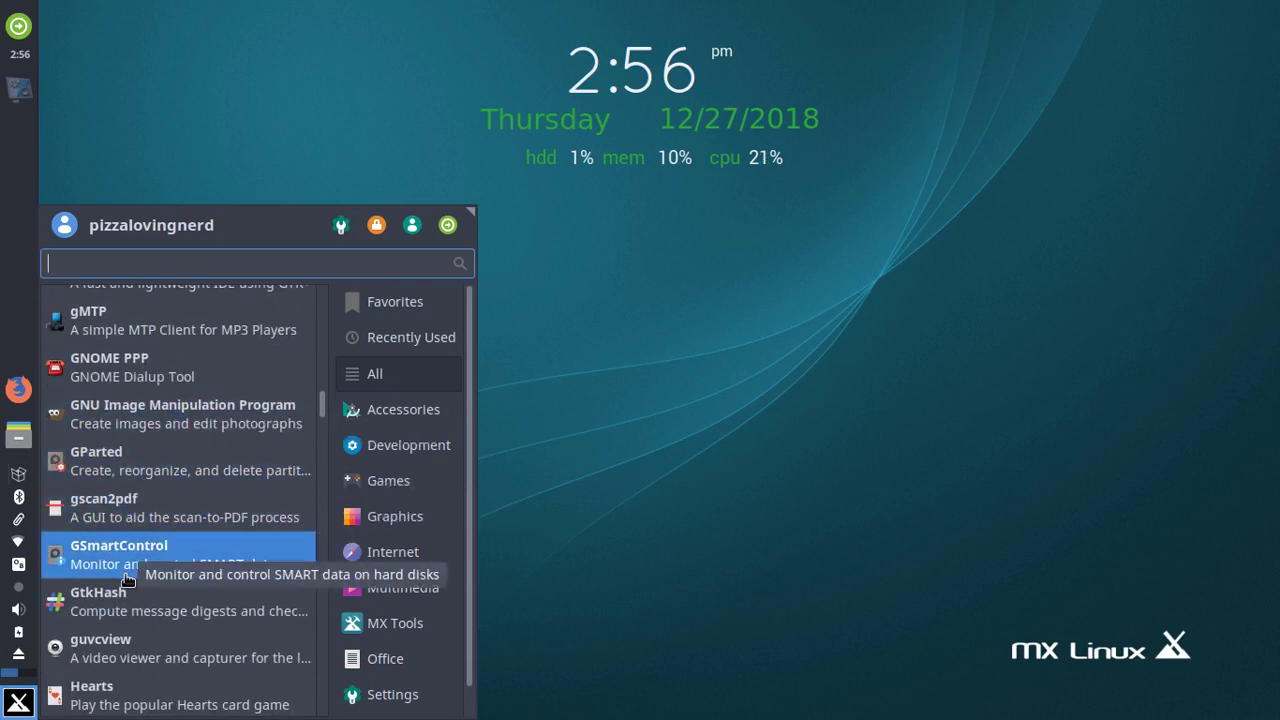
{"action": "scroll", "coordinate": [130, 587], "scroll_direction": "down", "scroll_amount": 3}
{"action": "scroll", "coordinate": [129, 585], "scroll_direction": "down", "scroll_amount": 2}
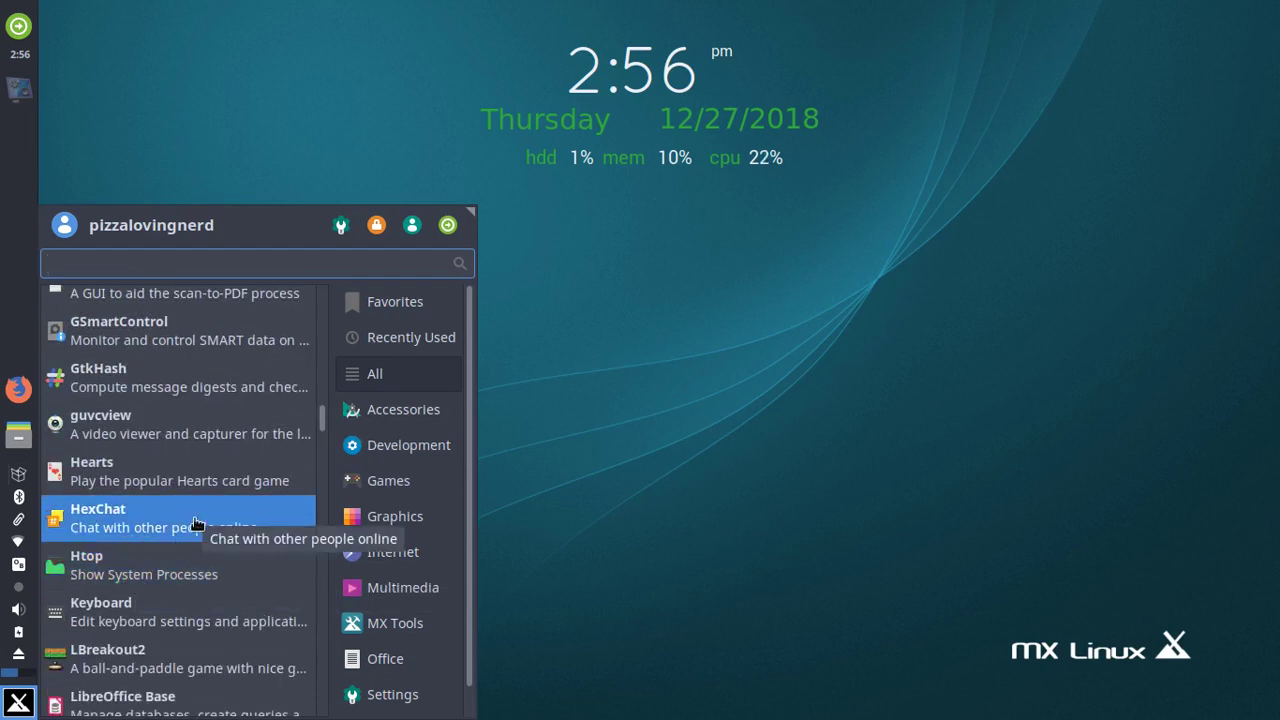
{"action": "scroll", "coordinate": [197, 516], "scroll_direction": "down", "scroll_amount": 4}
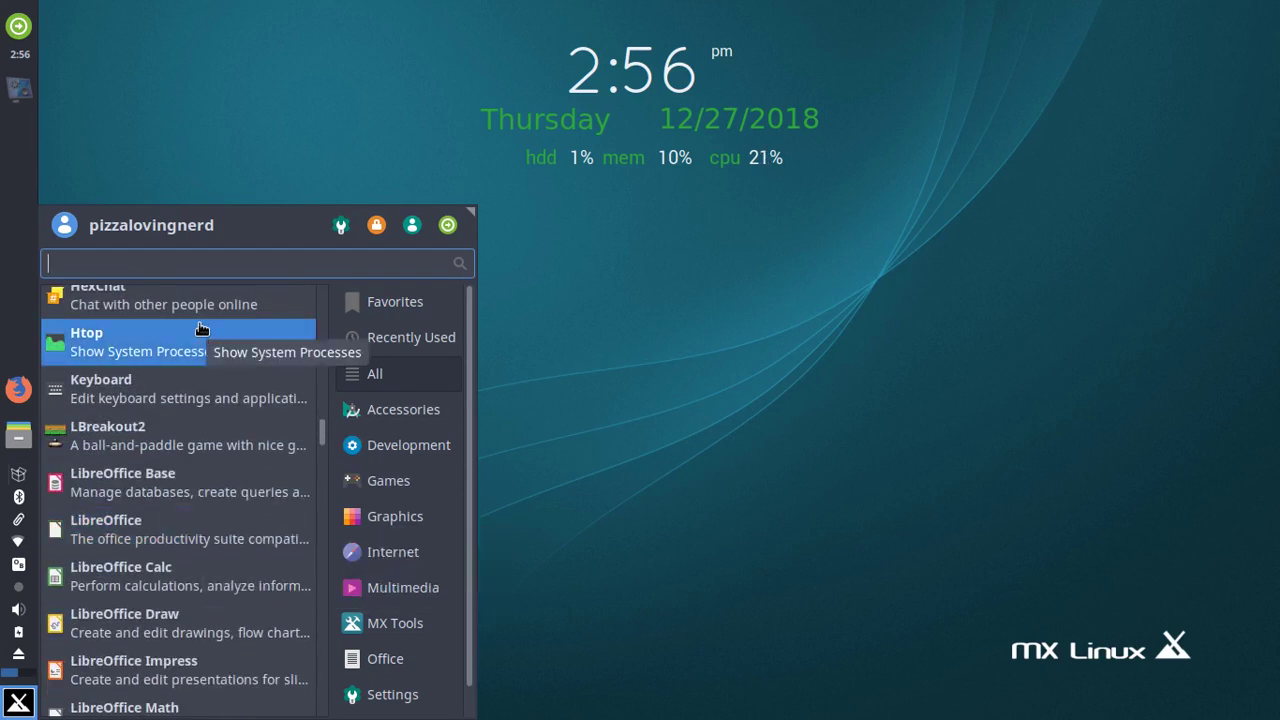
- Scroll further down the All applications list toward its end
{"action": "scroll", "coordinate": [166, 490], "scroll_direction": "down", "scroll_amount": 6}
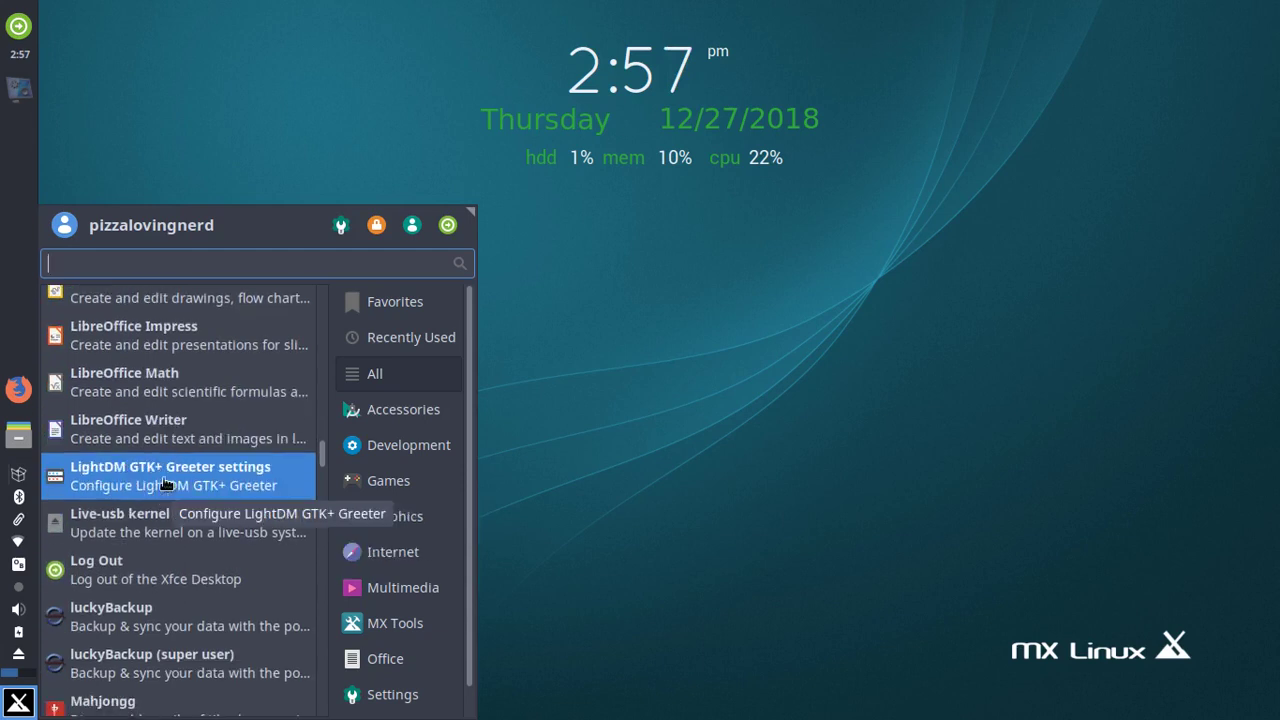
{"action": "scroll", "coordinate": [147, 482], "scroll_direction": "down", "scroll_amount": 2}
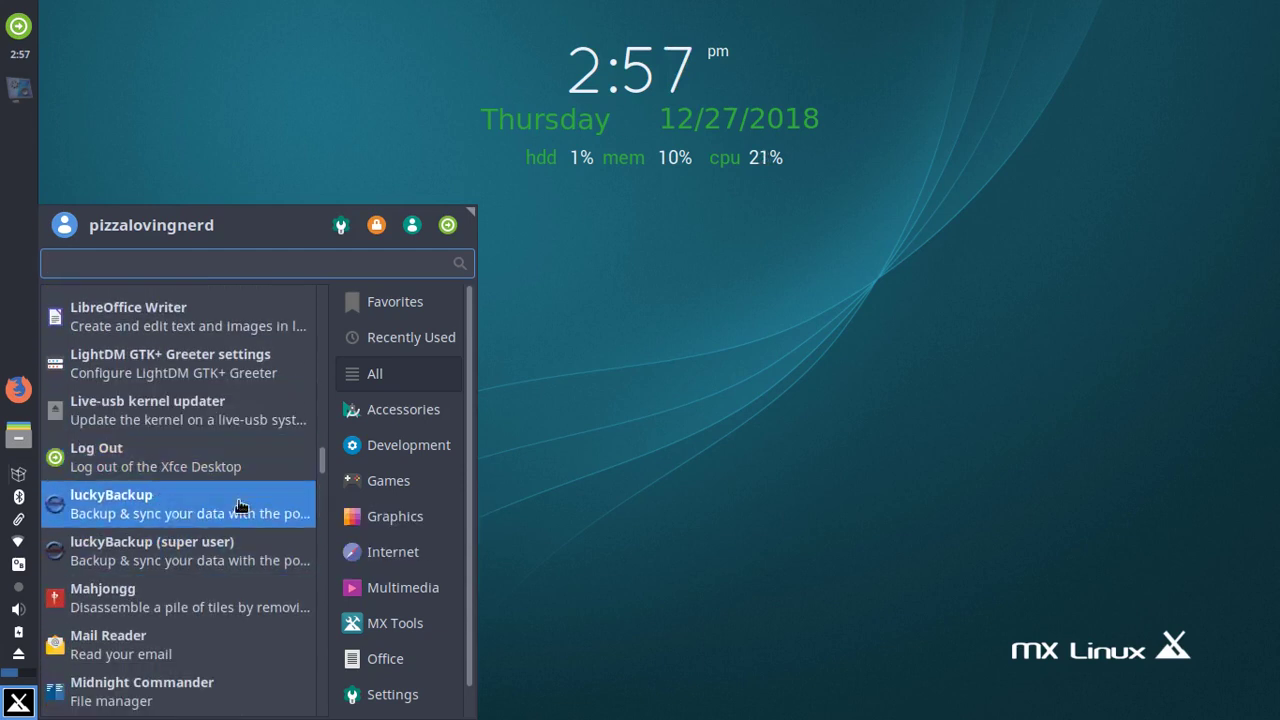
{"action": "scroll", "coordinate": [267, 488], "scroll_direction": "down", "scroll_amount": 1}
{"action": "scroll", "coordinate": [267, 488], "scroll_direction": "down", "scroll_amount": 5}
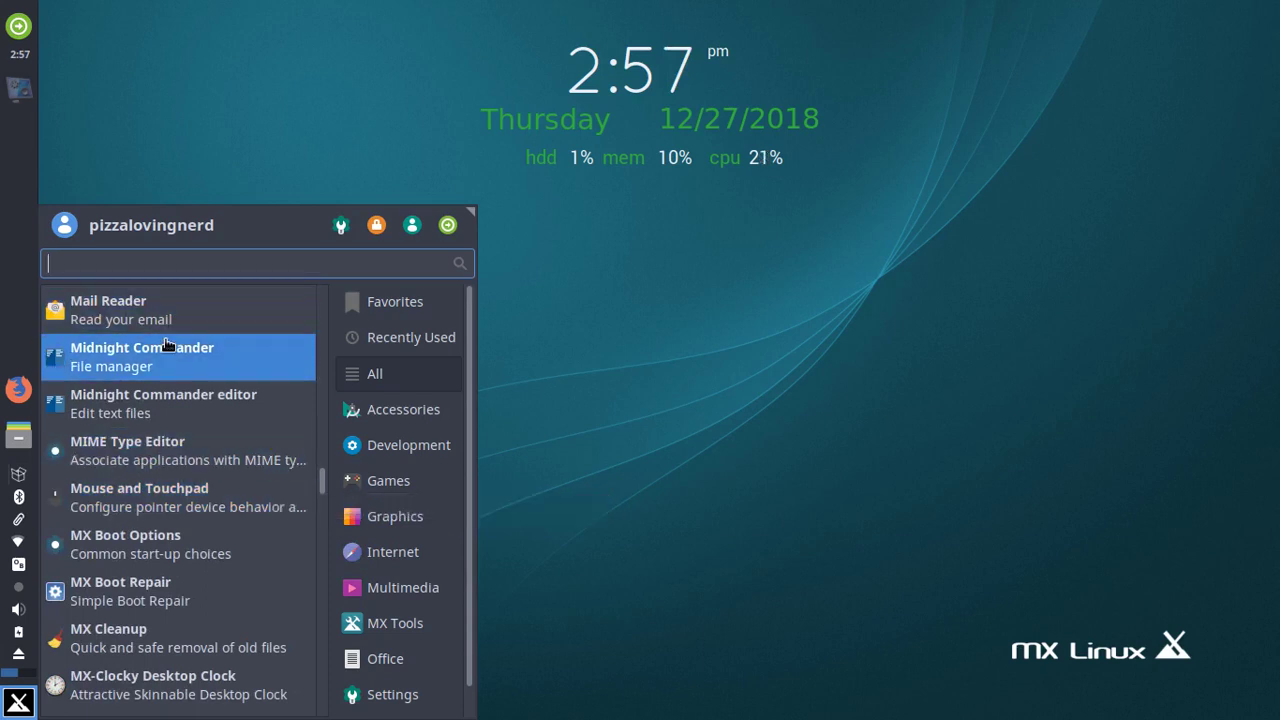
{"action": "scroll", "coordinate": [168, 345], "scroll_direction": "down", "scroll_amount": 2}
{"action": "scroll", "coordinate": [168, 345], "scroll_direction": "up", "scroll_amount": 1}
{"action": "scroll", "coordinate": [168, 345], "scroll_direction": "up", "scroll_amount": 2}
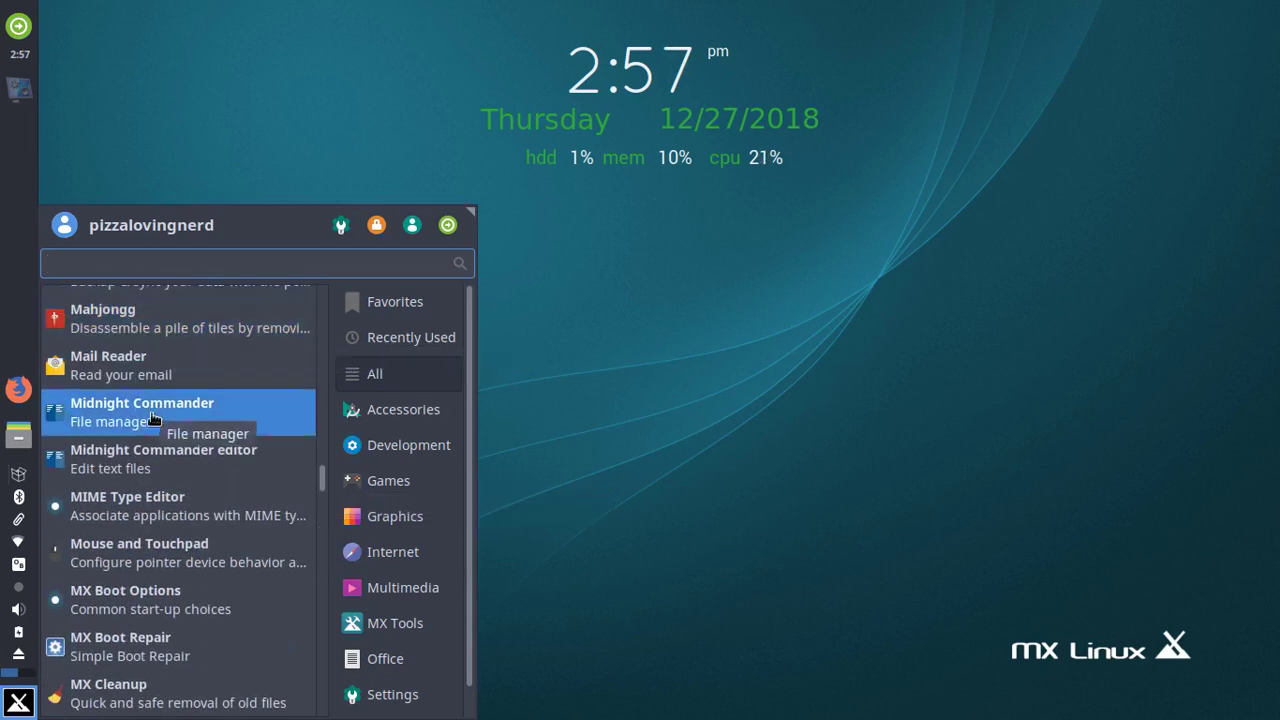
{"action": "scroll", "coordinate": [220, 410], "scroll_direction": "down", "scroll_amount": 5}
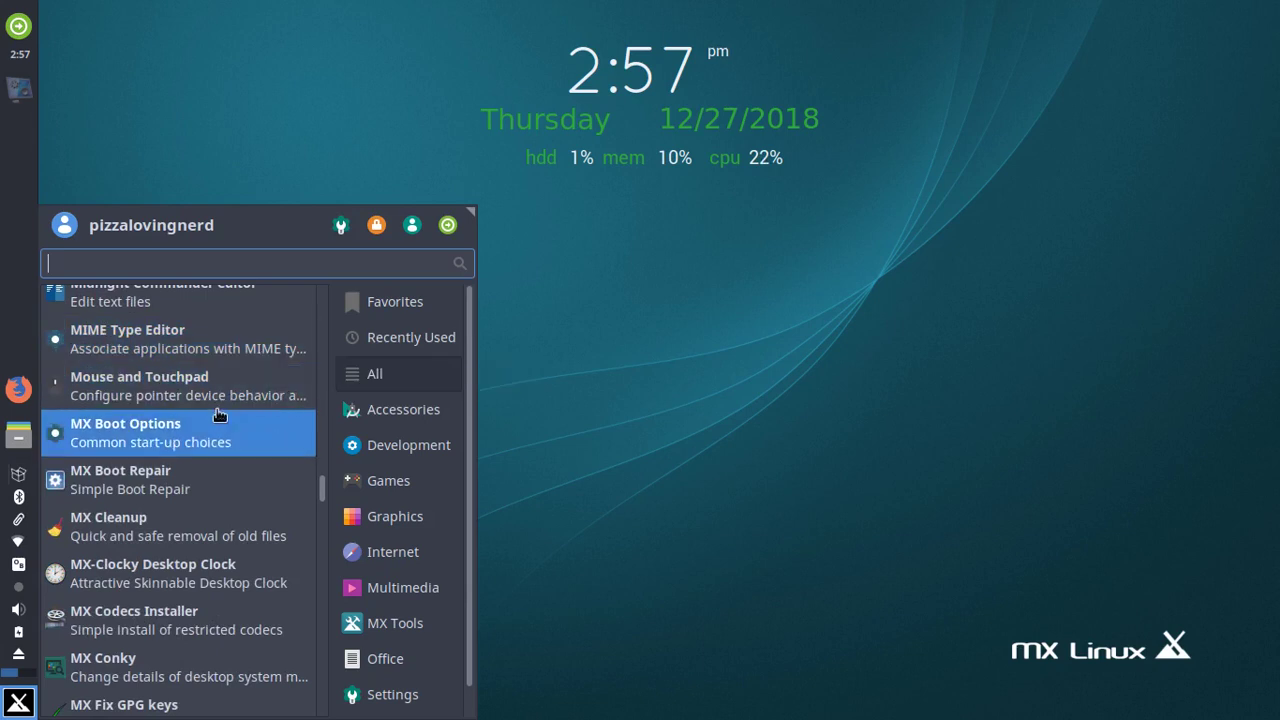
{"action": "scroll", "coordinate": [220, 414], "scroll_direction": "down", "scroll_amount": 20}
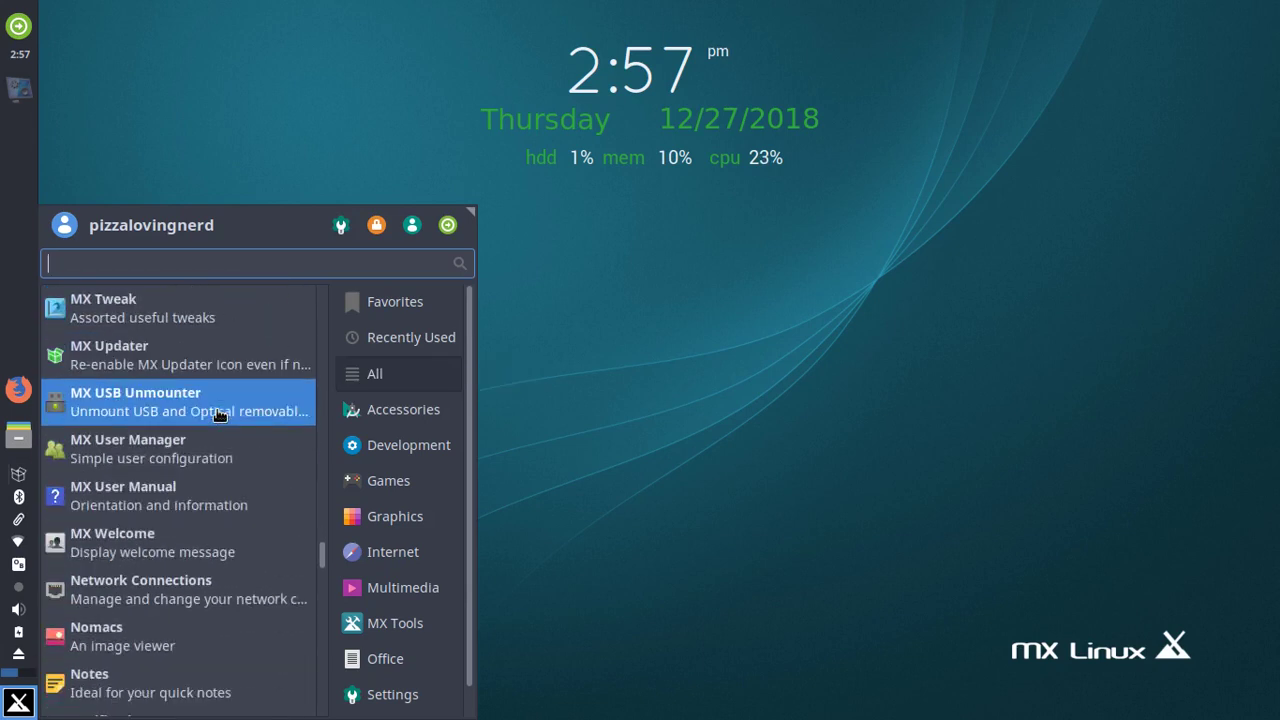
{"action": "scroll", "coordinate": [220, 414], "scroll_direction": "down", "scroll_amount": 6}
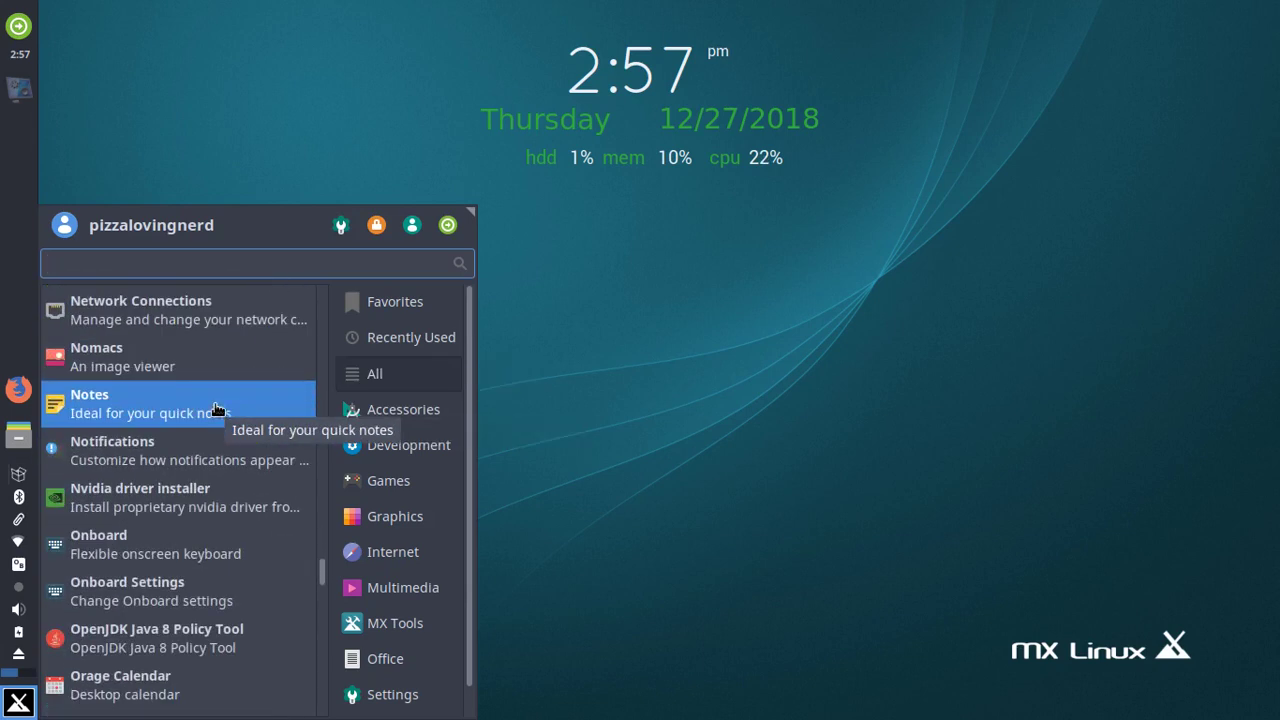
{"action": "scroll", "coordinate": [218, 400], "scroll_direction": "down", "scroll_amount": 2}
{"action": "scroll", "coordinate": [220, 380], "scroll_direction": "down", "scroll_amount": 7}
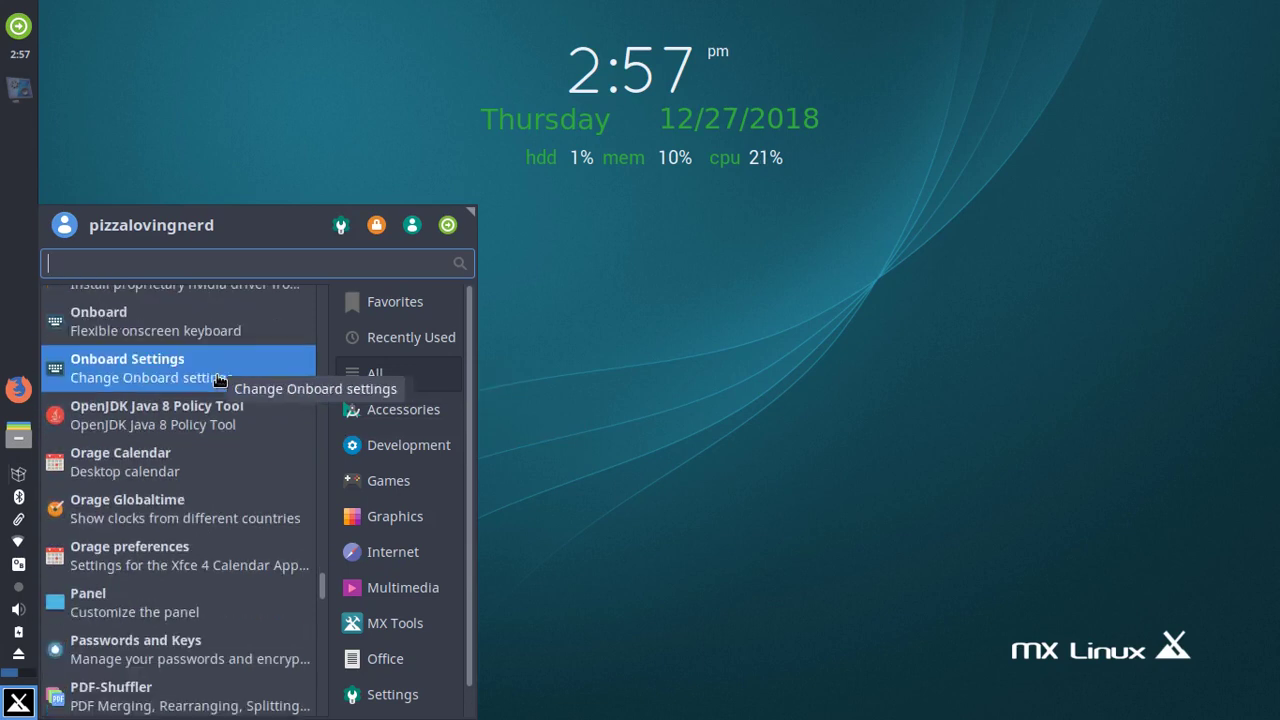
{"action": "scroll", "coordinate": [219, 380], "scroll_direction": "down", "scroll_amount": 1}
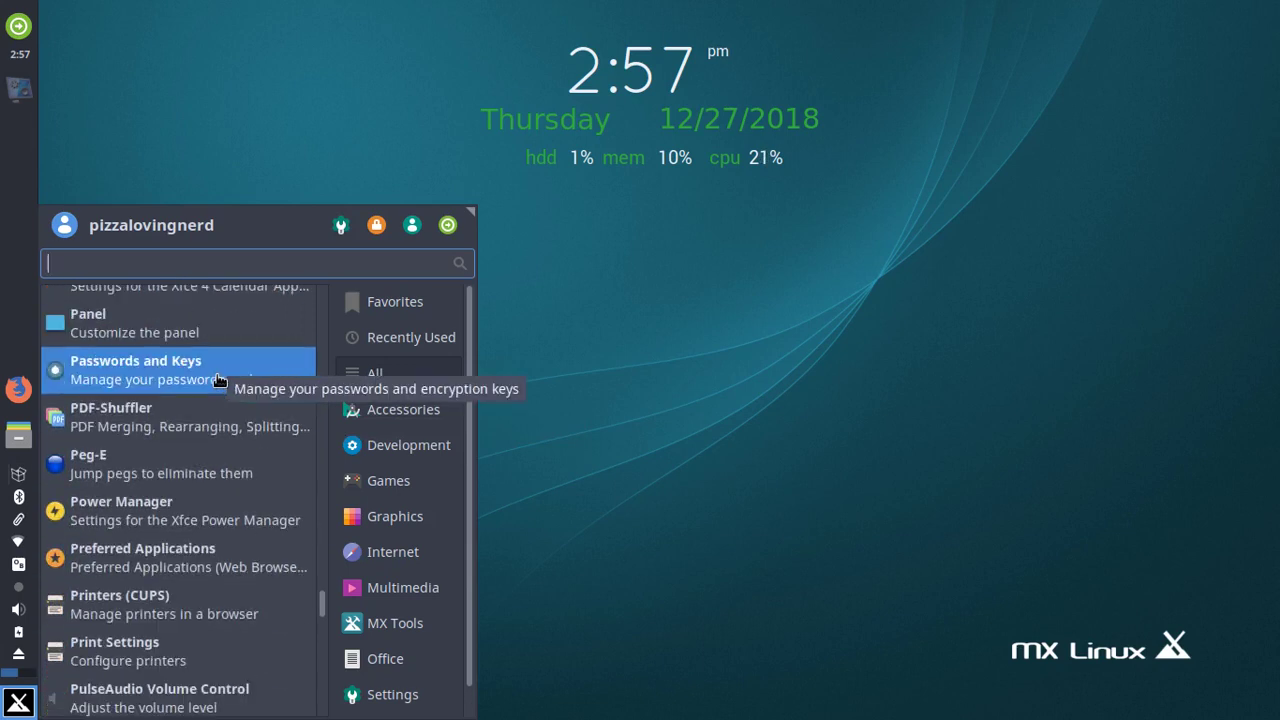
{"action": "scroll", "coordinate": [118, 458], "scroll_direction": "down", "scroll_amount": 7}
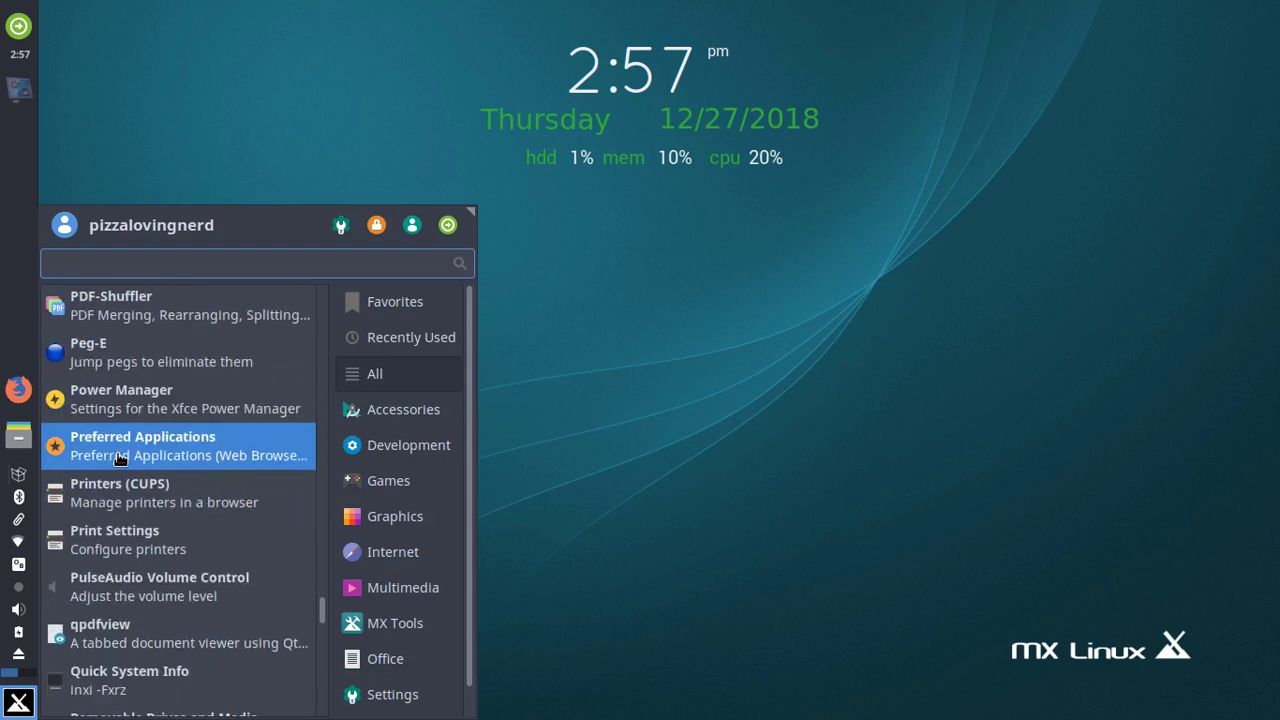
{"action": "scroll", "coordinate": [118, 458], "scroll_direction": "down", "scroll_amount": 5}
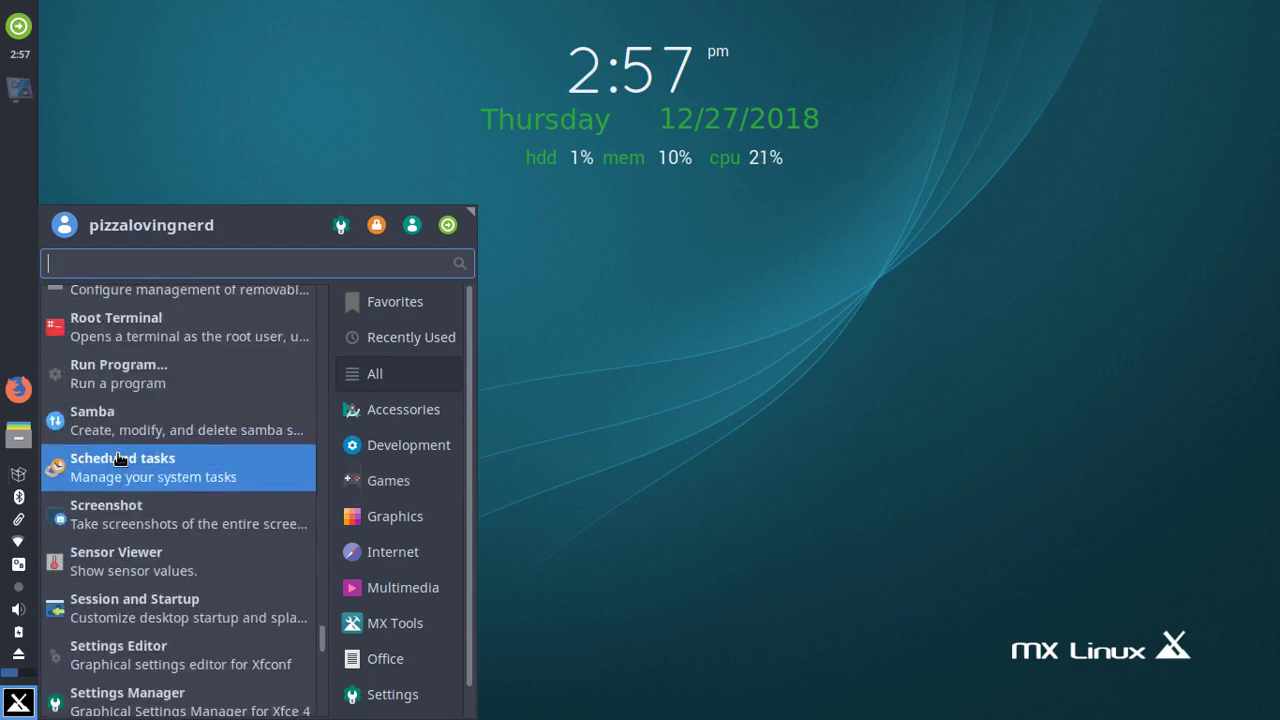
{"action": "scroll", "coordinate": [118, 458], "scroll_direction": "down", "scroll_amount": 8}
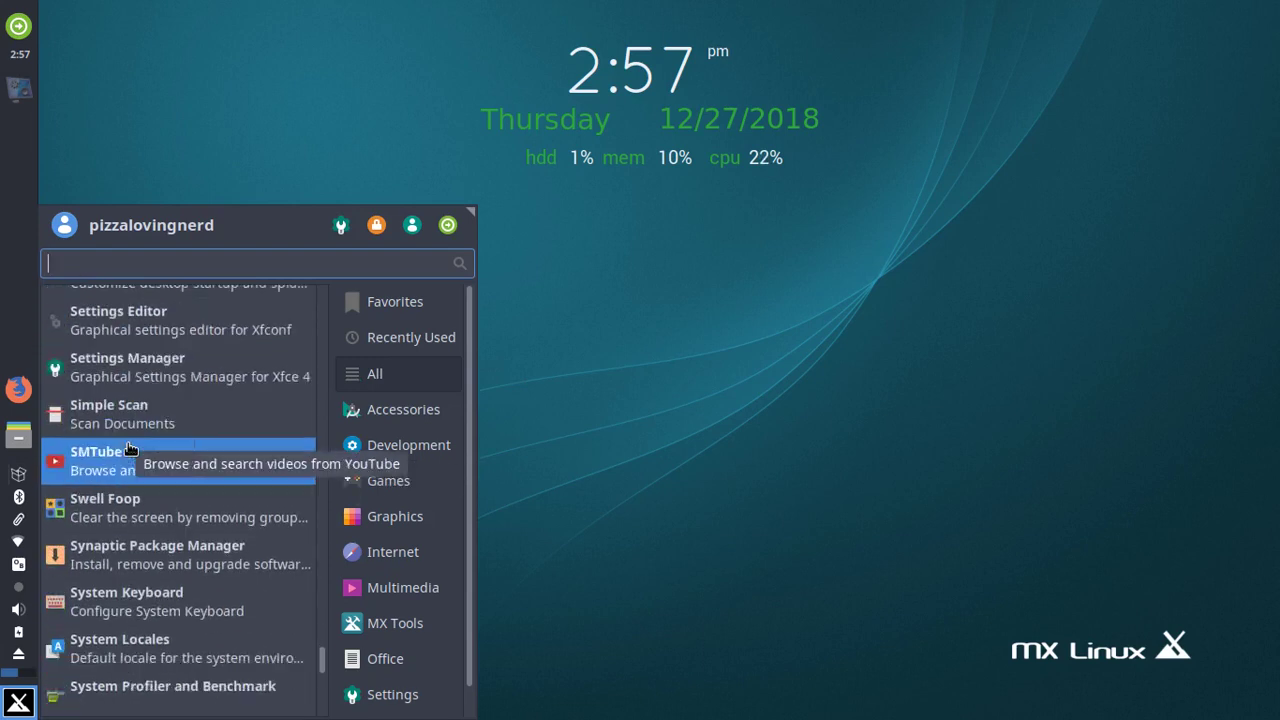
{"action": "scroll", "coordinate": [128, 425], "scroll_direction": "down", "scroll_amount": 1}
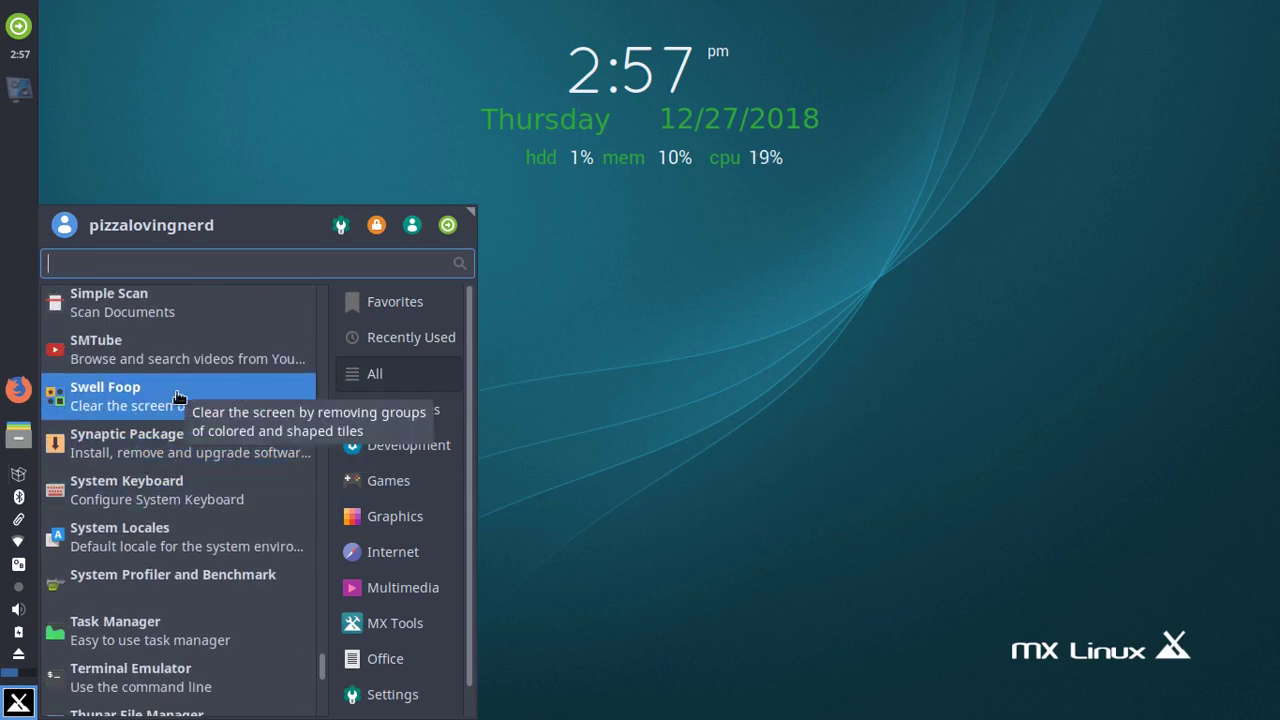
{"action": "scroll", "coordinate": [137, 480], "scroll_direction": "down", "scroll_amount": 3}
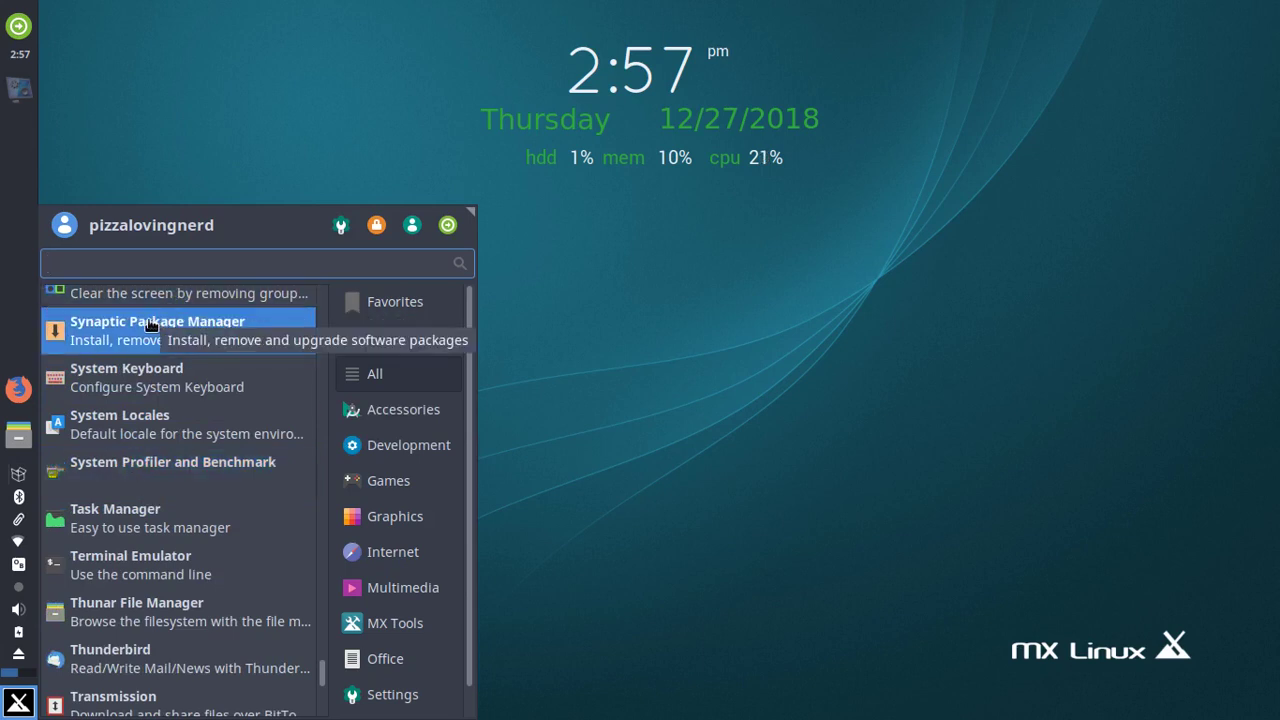
{"action": "scroll", "coordinate": [156, 494], "scroll_direction": "down", "scroll_amount": 6}
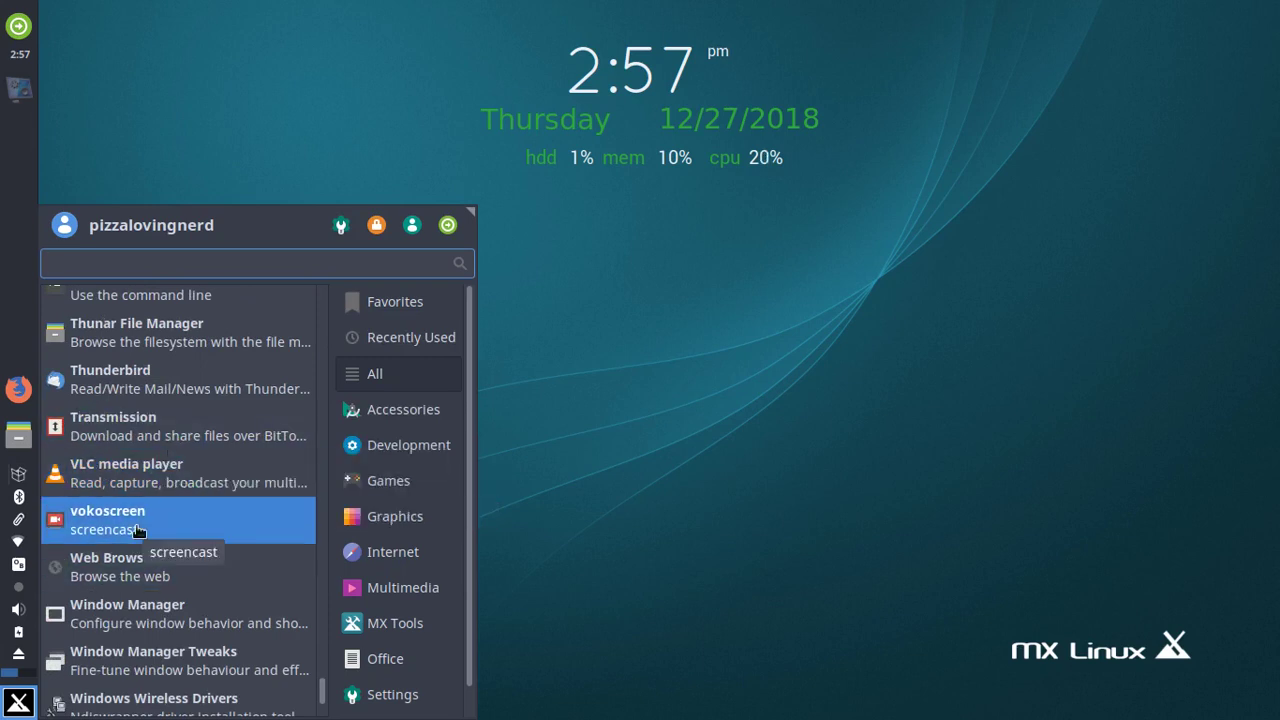
{"action": "scroll", "coordinate": [188, 530], "scroll_direction": "down", "scroll_amount": 3}
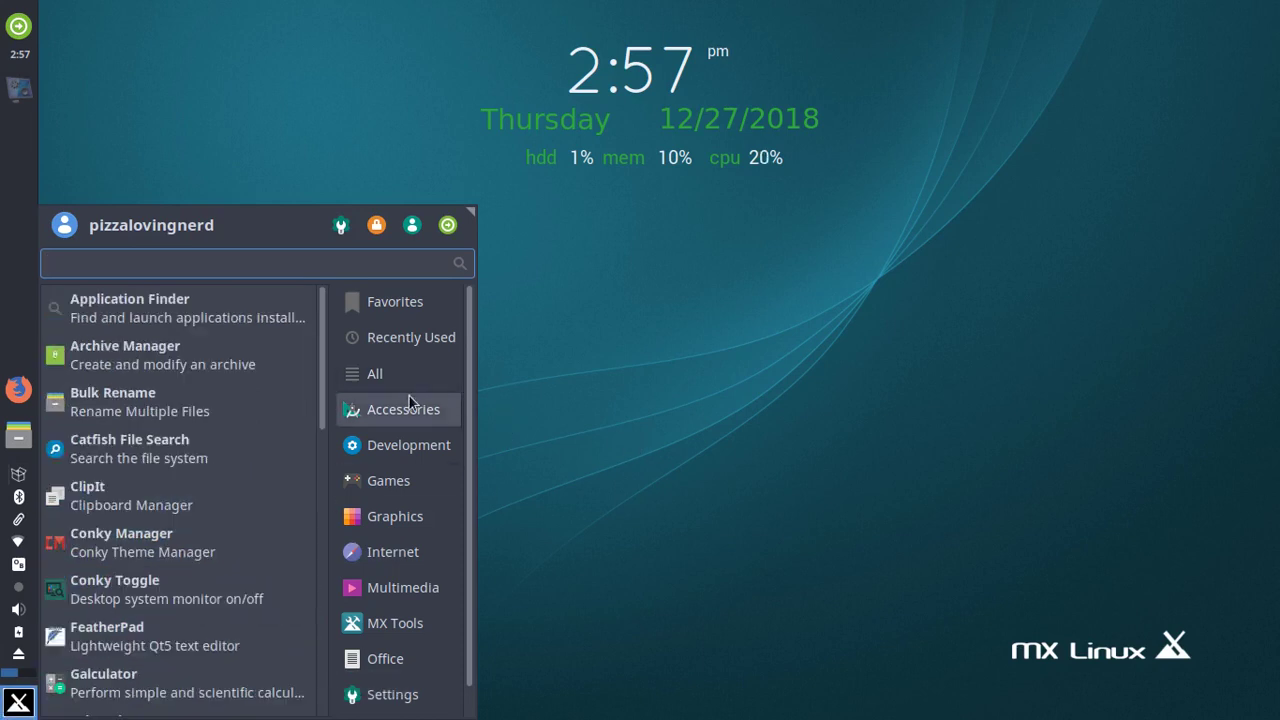
- Launch MX Conky from MX Tools, acknowledge its data-update notice, then close it
{"action": "mouse_move", "coordinate": [340, 512]}
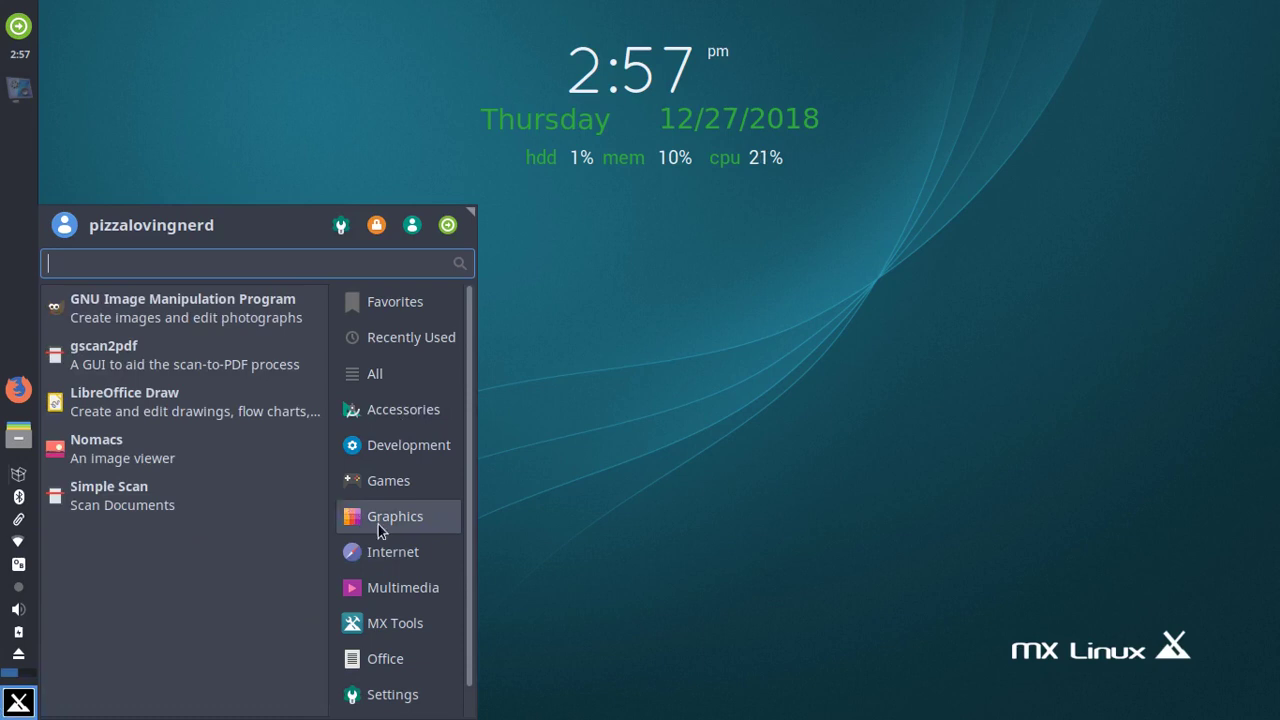
{"action": "mouse_move", "coordinate": [391, 612]}
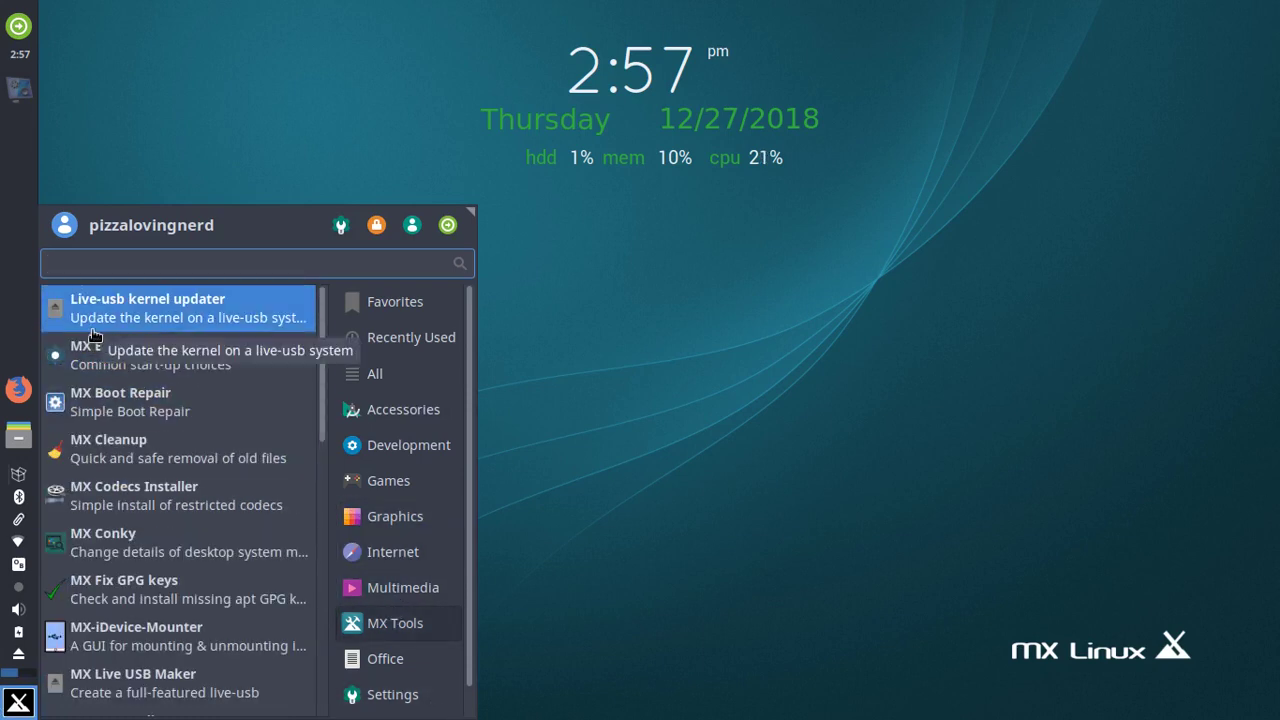
{"action": "left_click", "coordinate": [180, 548]}
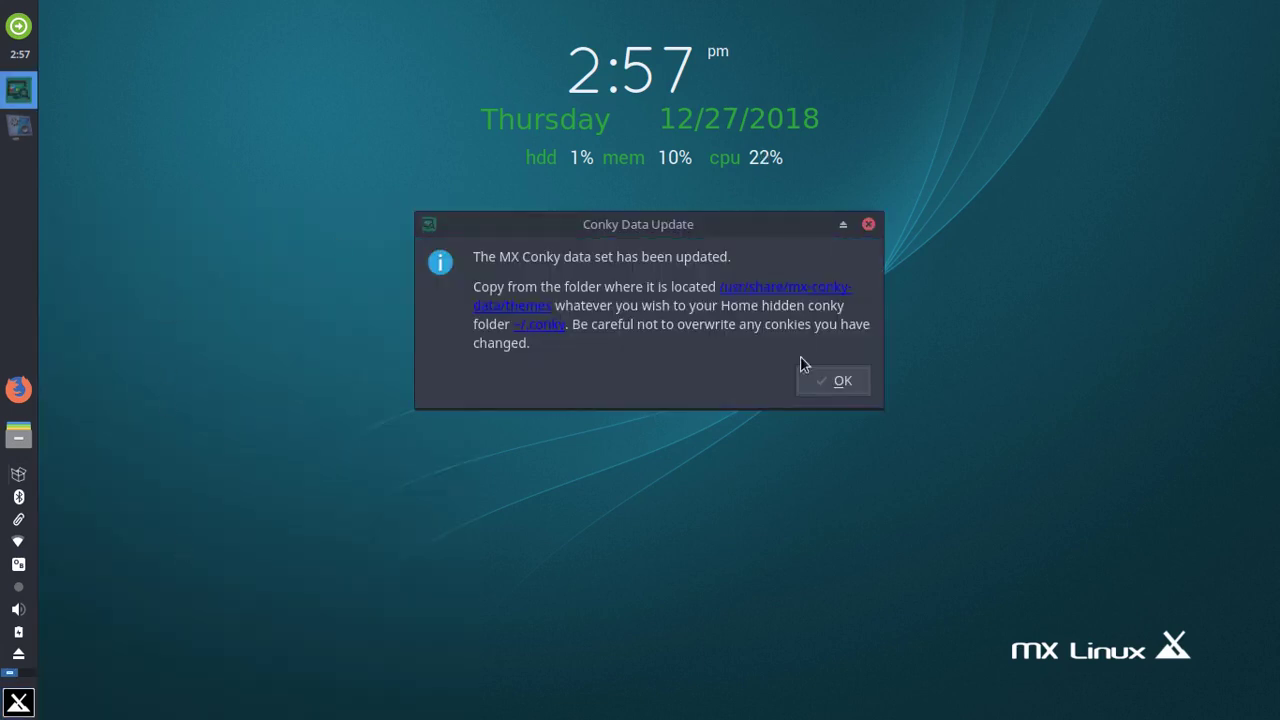
{"action": "left_click", "coordinate": [834, 381]}
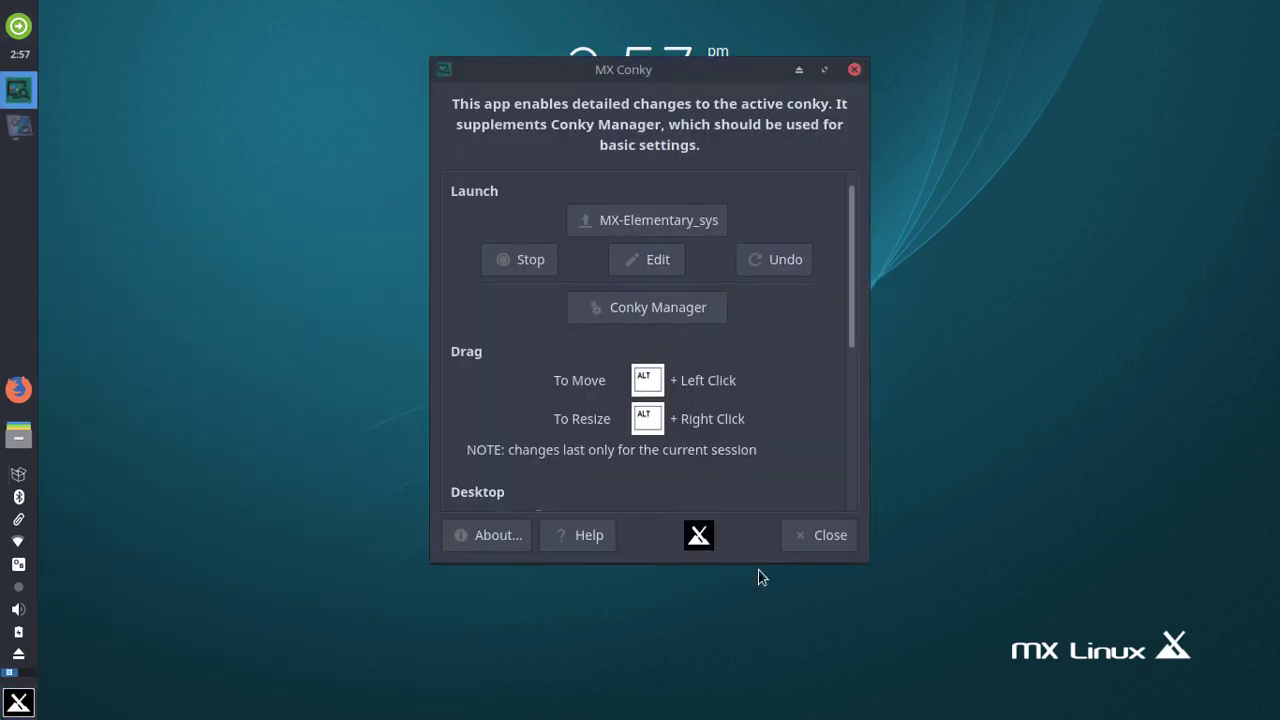
{"action": "left_click", "coordinate": [805, 530]}
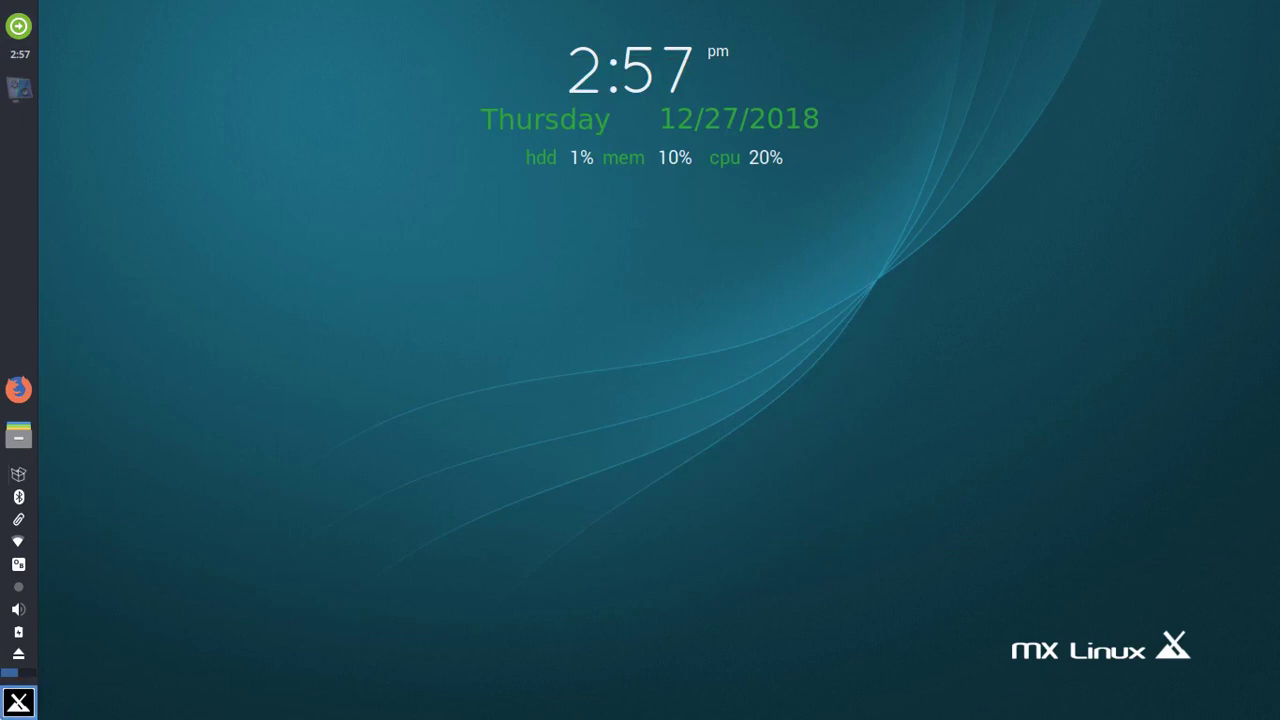
- Open the Whisker Menu's MX Tools category and launch MX Codecs Installer
{"action": "left_click", "coordinate": [18, 702]}
{"action": "left_click", "coordinate": [372, 590]}
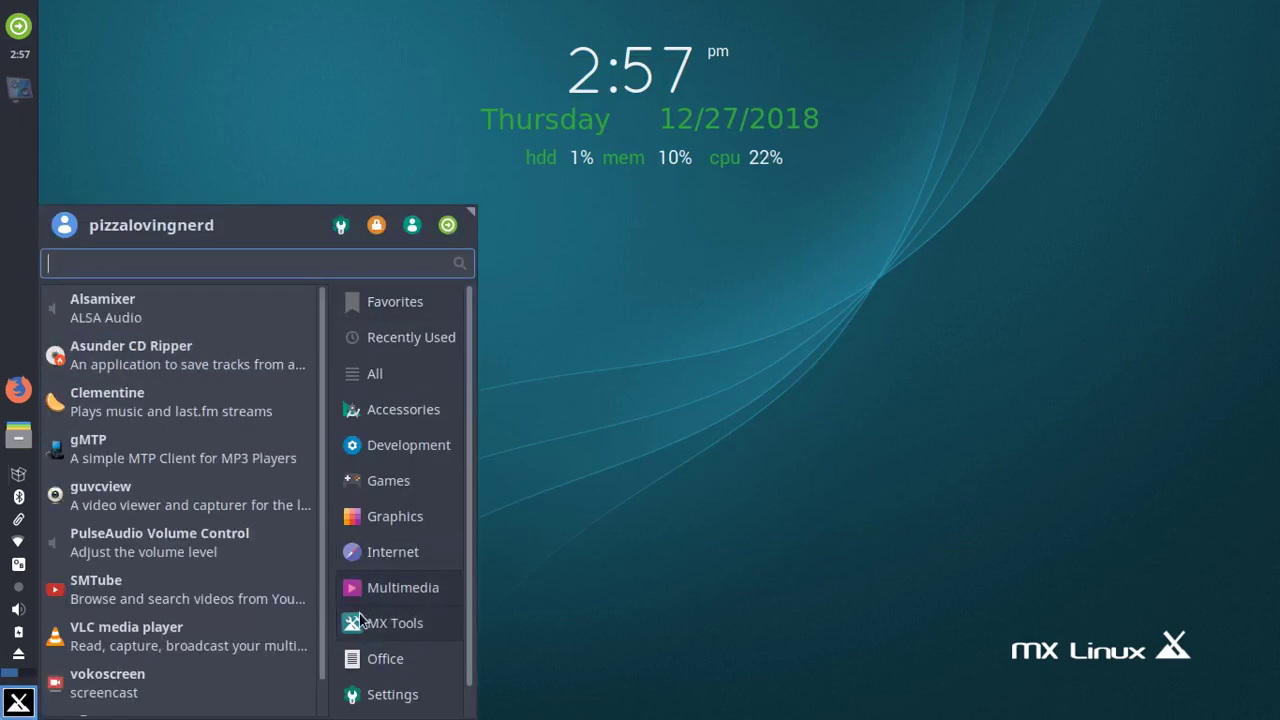
{"action": "left_click", "coordinate": [372, 623]}
{"action": "scroll", "coordinate": [114, 322], "scroll_direction": "down", "scroll_amount": 2}
{"action": "scroll", "coordinate": [128, 335], "scroll_direction": "up", "scroll_amount": 2}
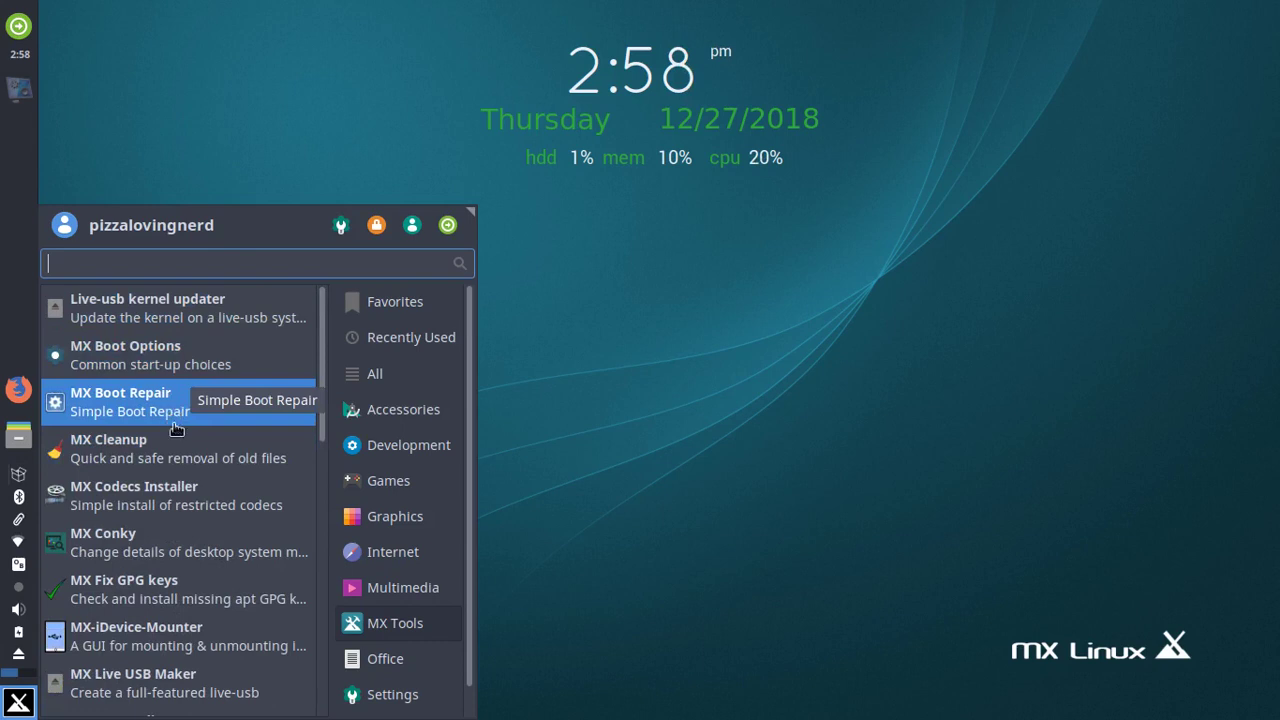
{"action": "left_click", "coordinate": [182, 486]}
- Confirm the codec download, and meanwhile launch MX Package Installer from MX Tools
{"action": "left_click", "coordinate": [720, 432]}
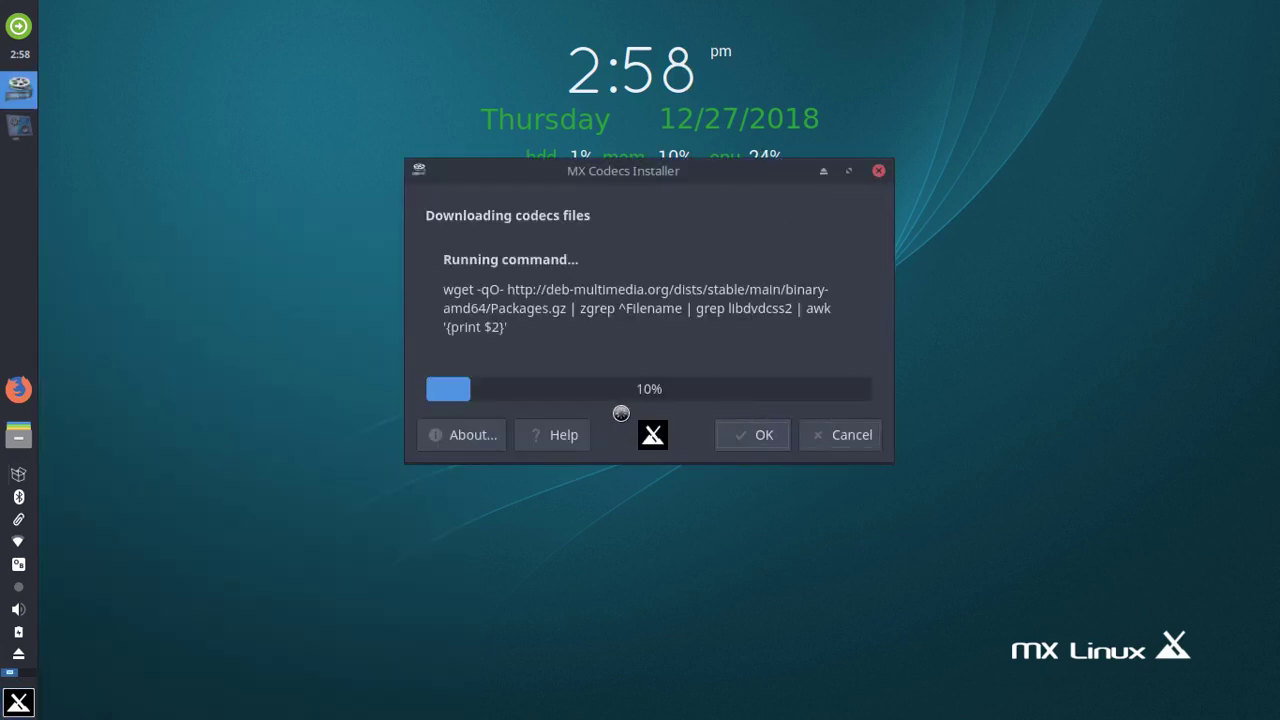
{"action": "left_click", "coordinate": [18, 702]}
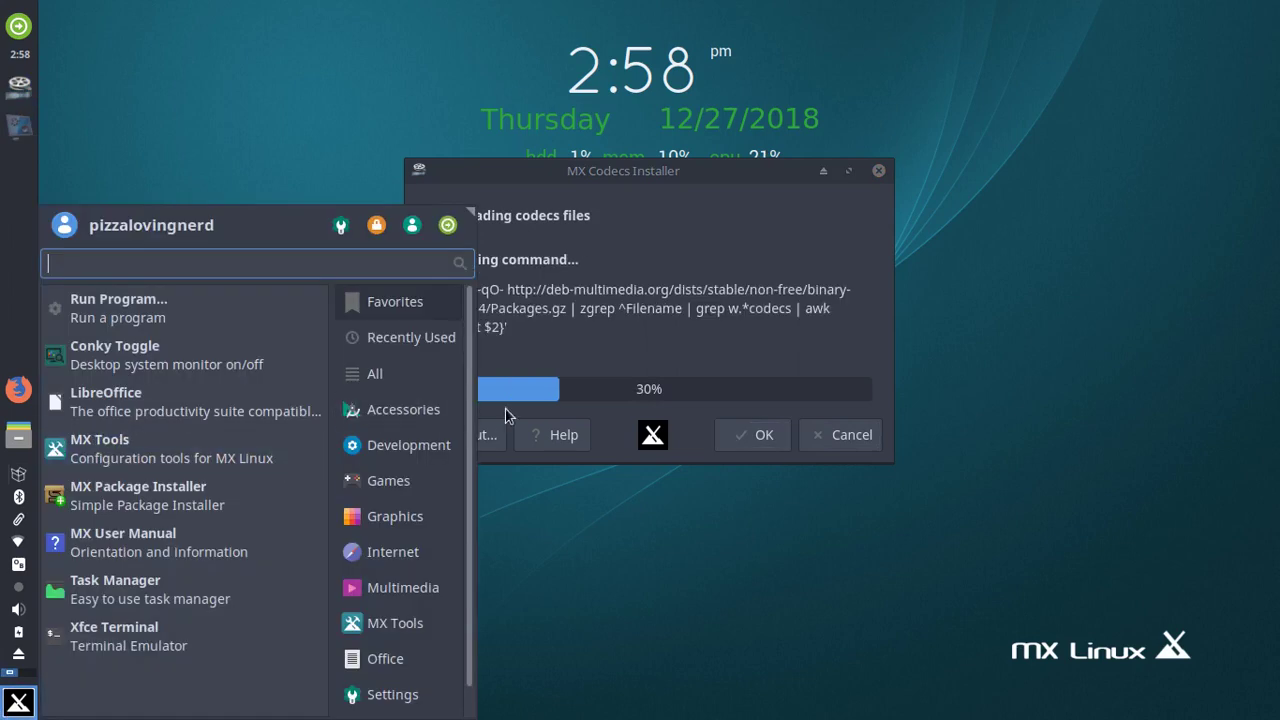
{"action": "left_click", "coordinate": [408, 516]}
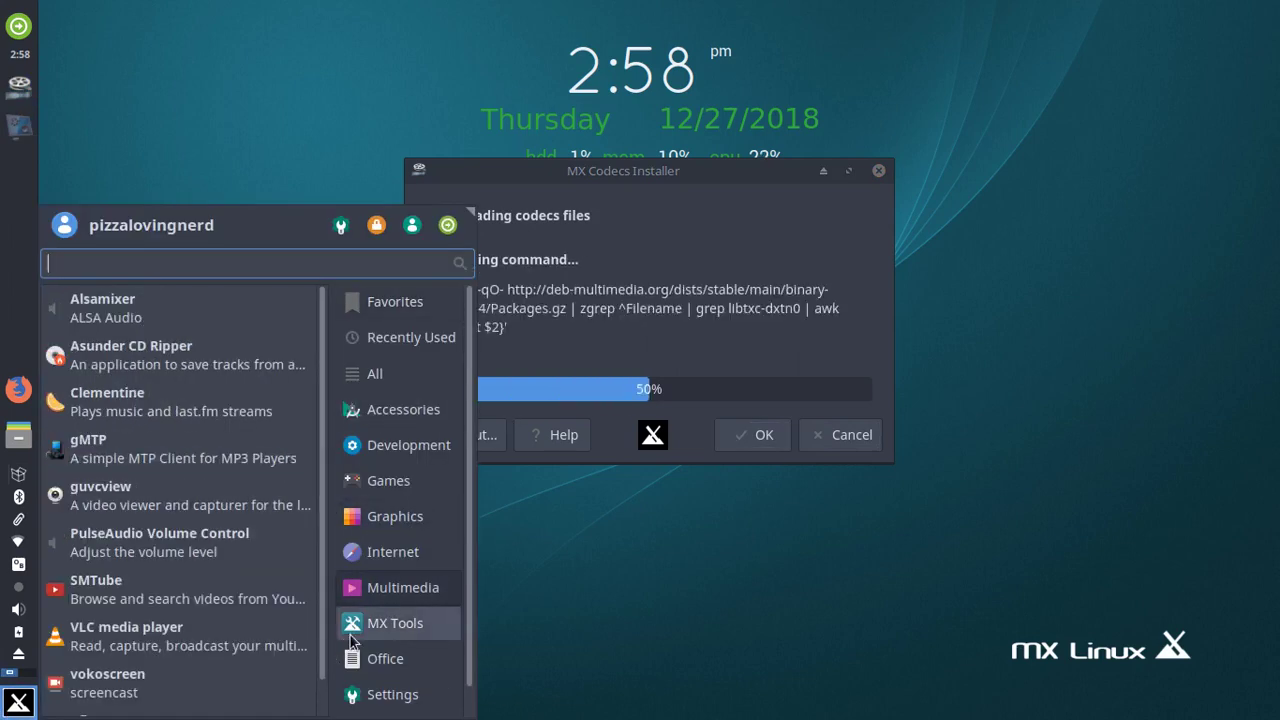
{"action": "mouse_move", "coordinate": [345, 624]}
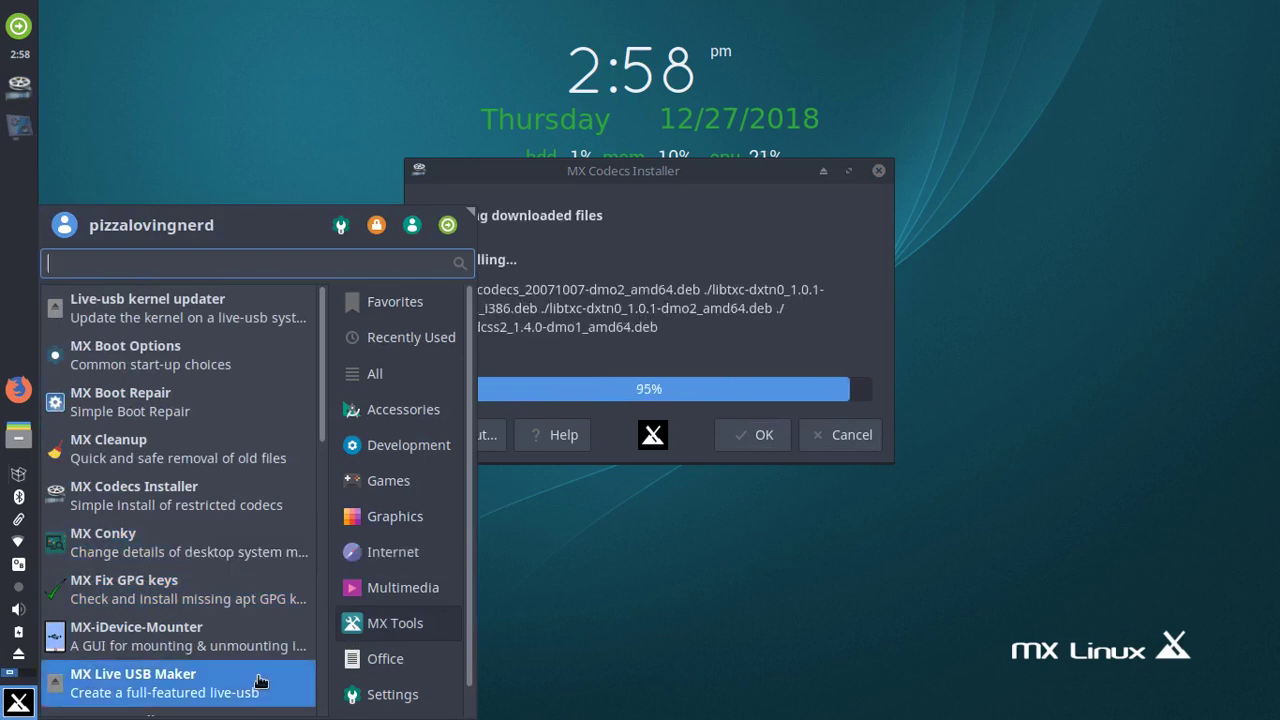
{"action": "scroll", "coordinate": [173, 605], "scroll_direction": "down", "scroll_amount": 2}
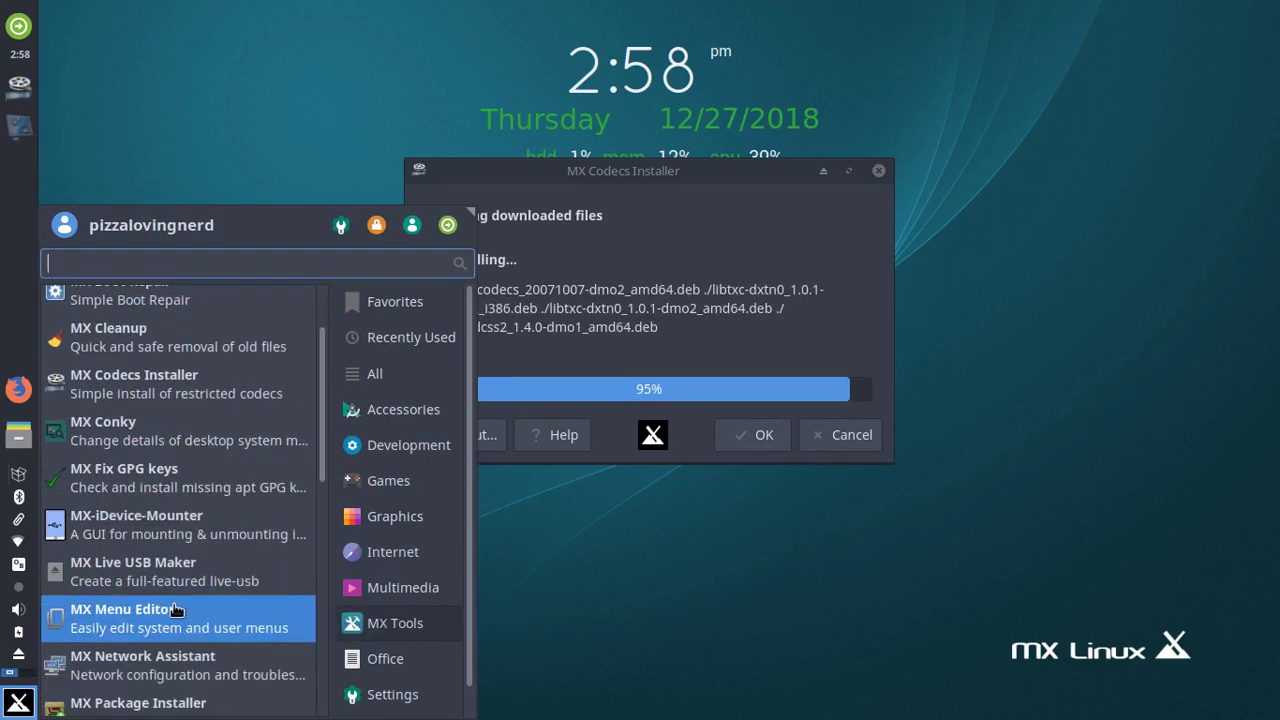
{"action": "scroll", "coordinate": [175, 608], "scroll_direction": "down", "scroll_amount": 3}
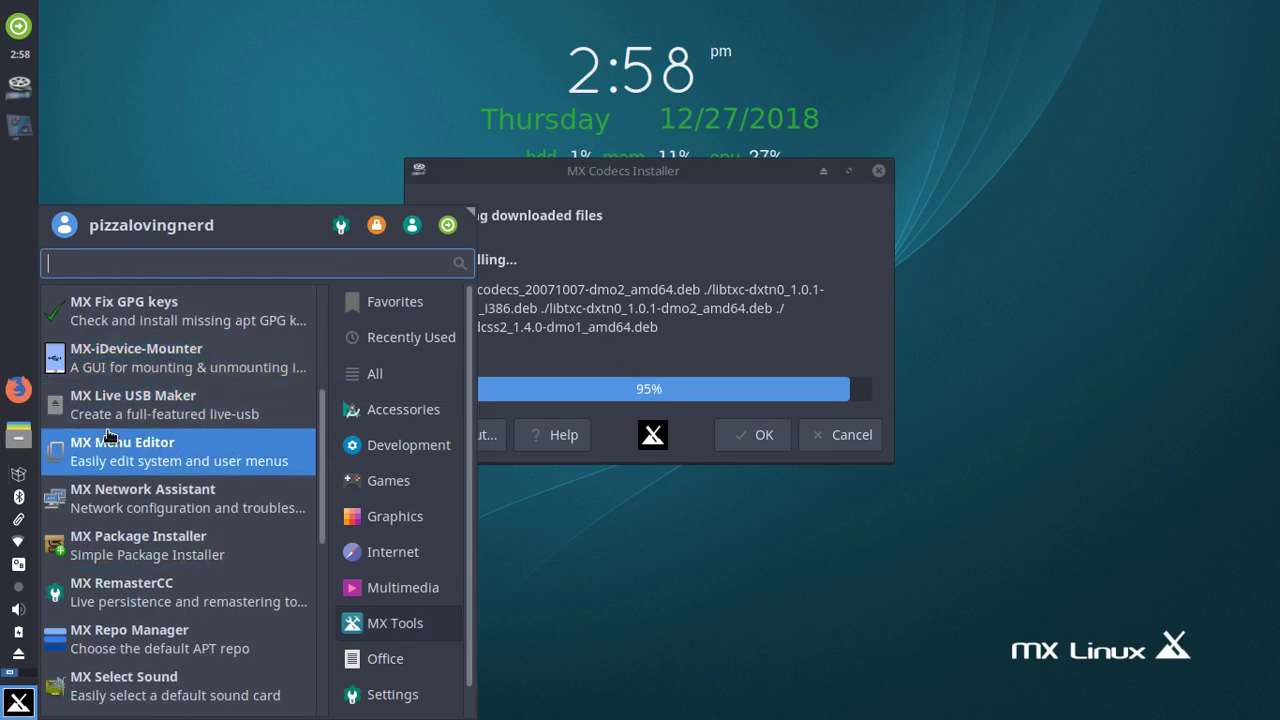
{"action": "left_click", "coordinate": [114, 545]}
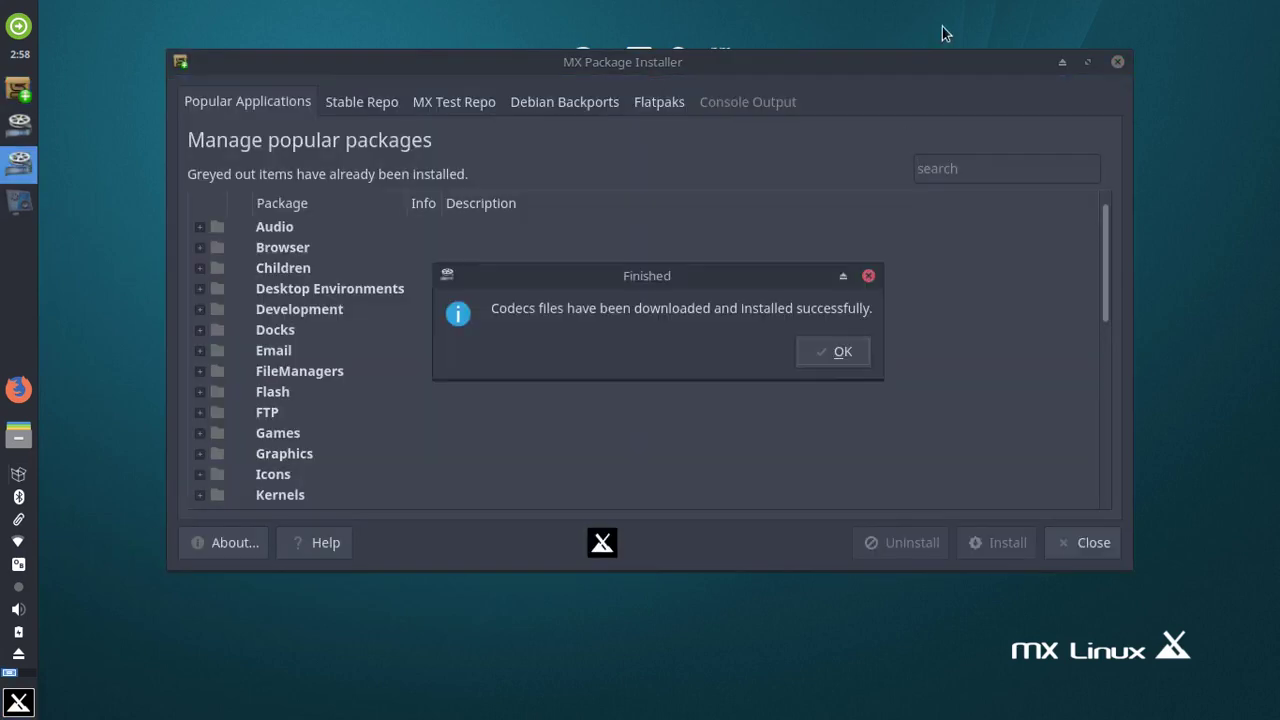
- Dismiss the codecs-installed notice and move the MX Package Installer window left
{"action": "left_click", "coordinate": [819, 351]}
{"action": "key", "text": "alt+Tab"}
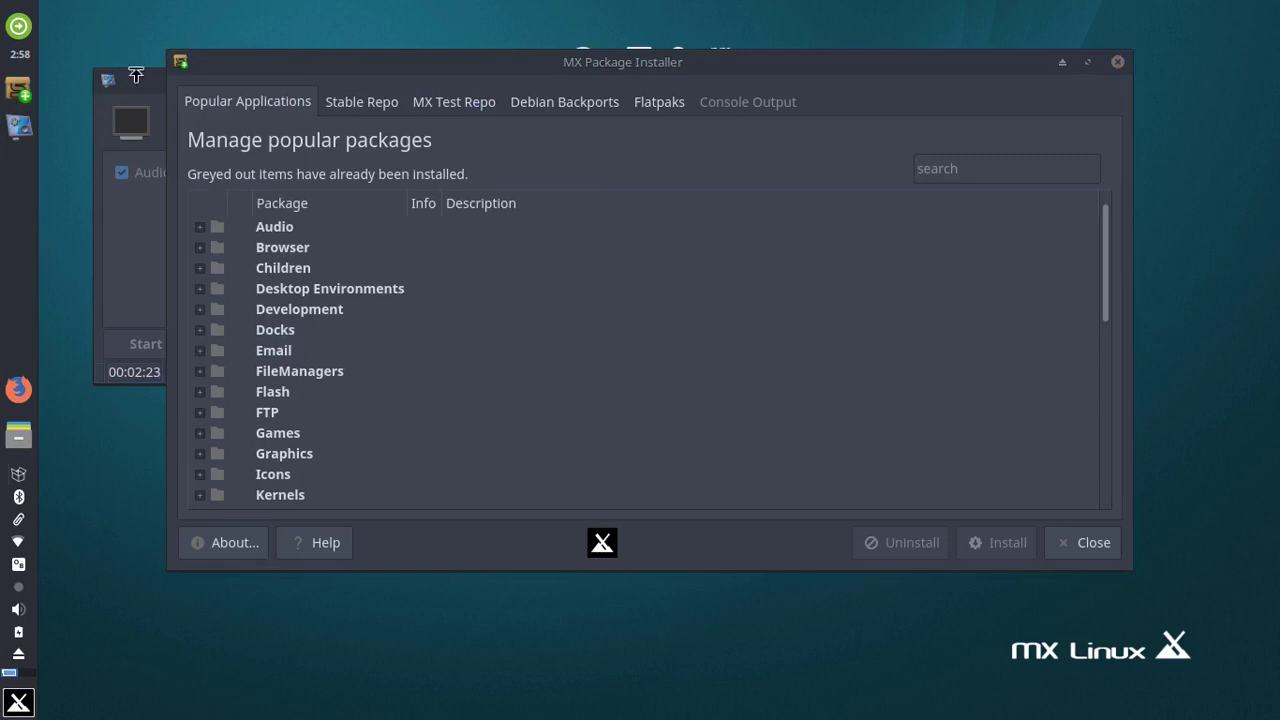
{"action": "left_click_drag", "start_coordinate": [429, 63], "coordinate": [342, 66]}
- Browse the Stable Repo and MX Test Repo package lists, dismissing the test-repo warning
{"action": "left_click", "coordinate": [278, 112]}
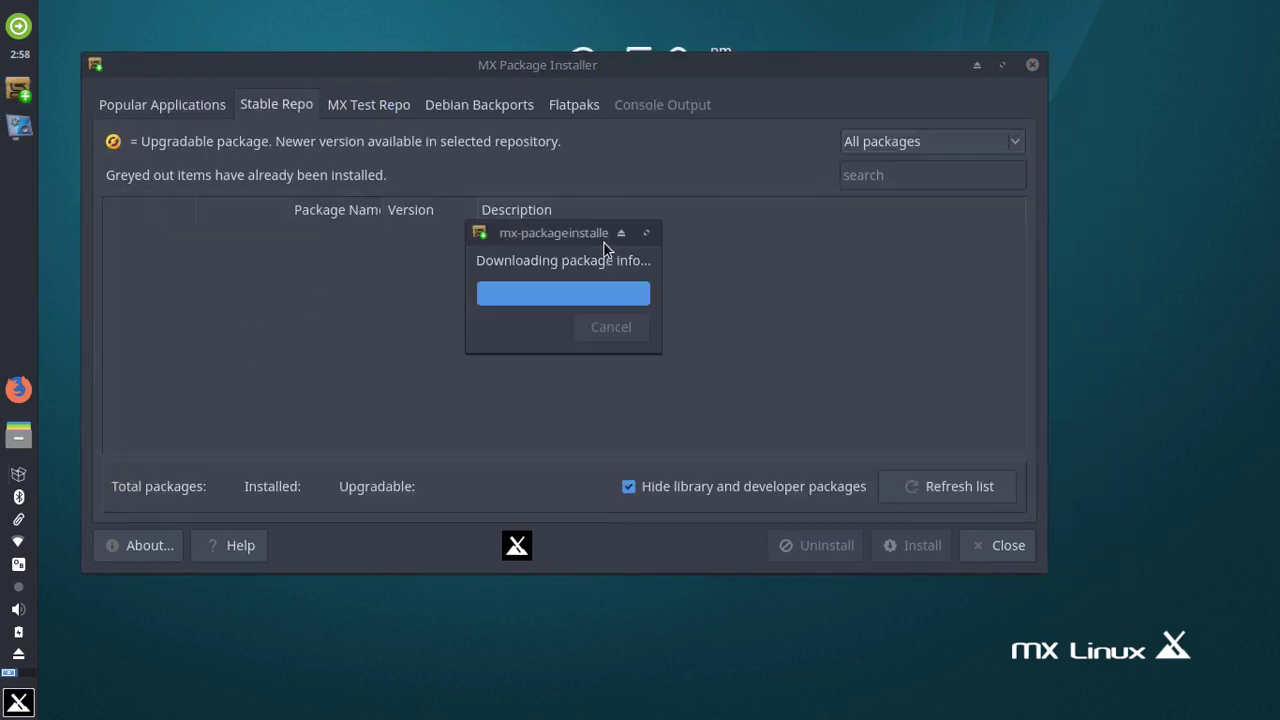
{"action": "left_click_drag", "start_coordinate": [580, 243], "coordinate": [683, 257]}
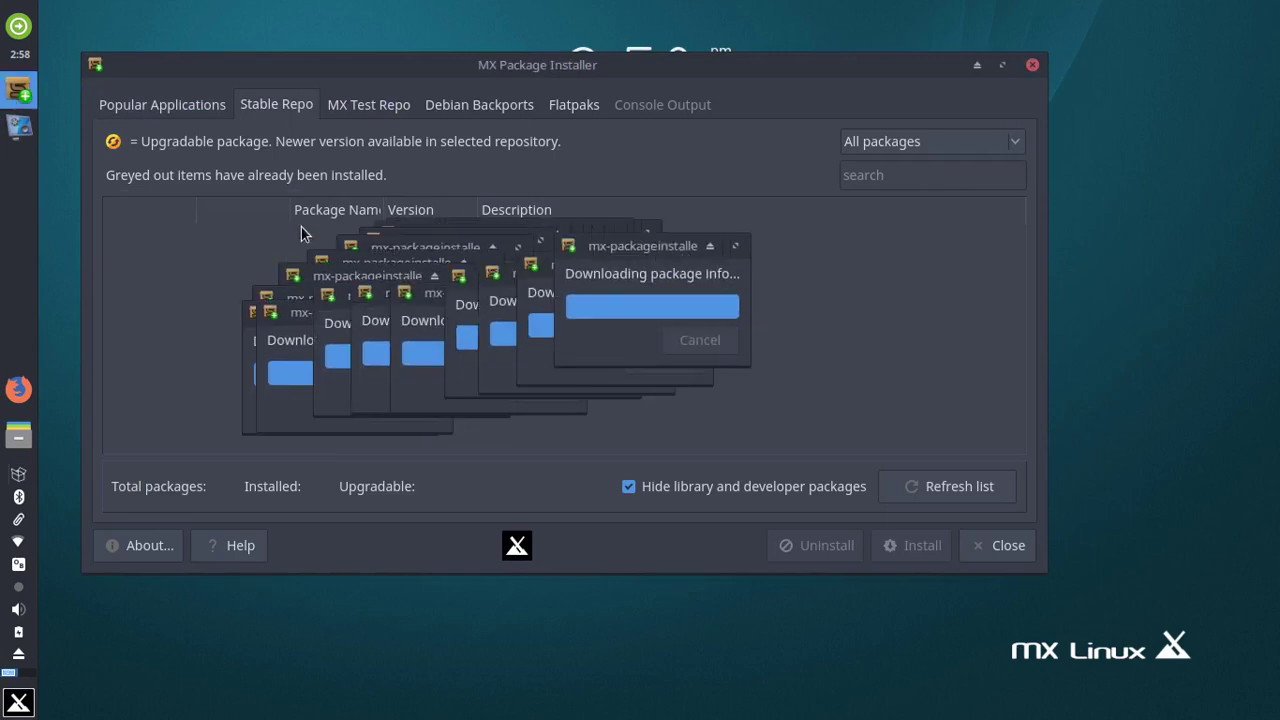
{"action": "scroll", "coordinate": [301, 274], "scroll_direction": "down", "scroll_amount": 15}
{"action": "scroll", "coordinate": [295, 290], "scroll_direction": "right", "scroll_amount": 3}
{"action": "left_click", "coordinate": [371, 107]}
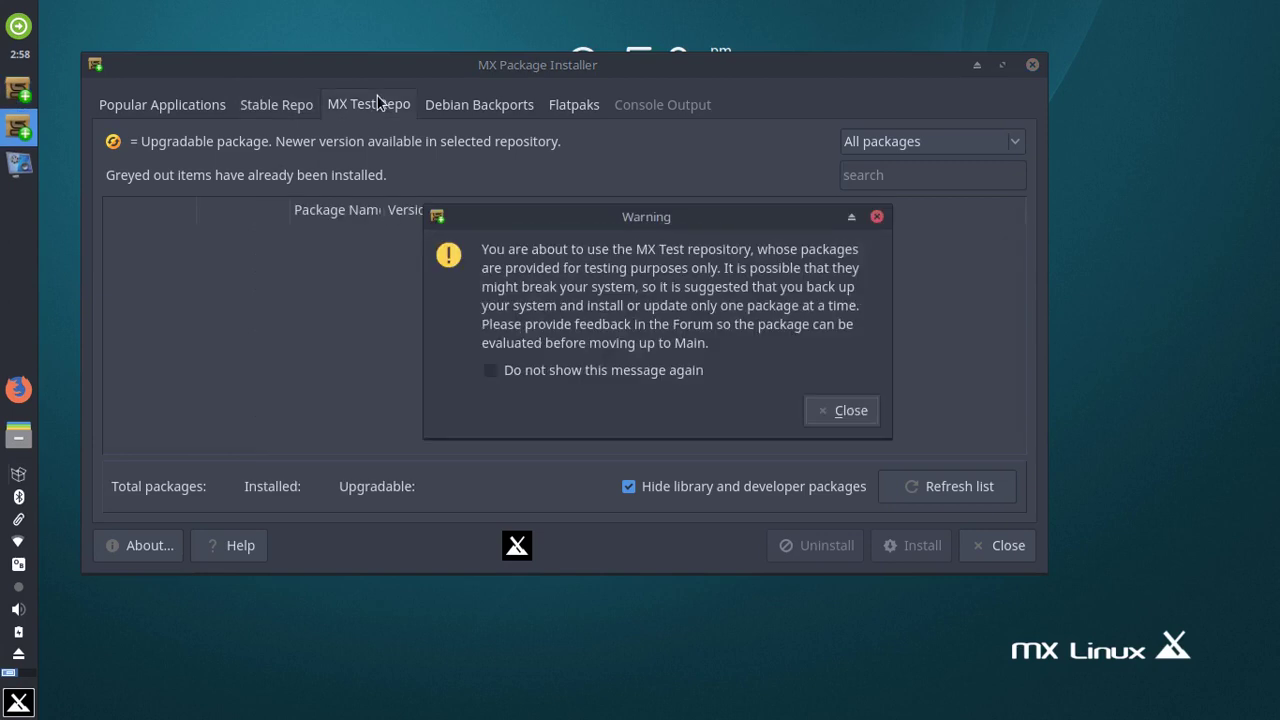
{"action": "left_click", "coordinate": [848, 410]}
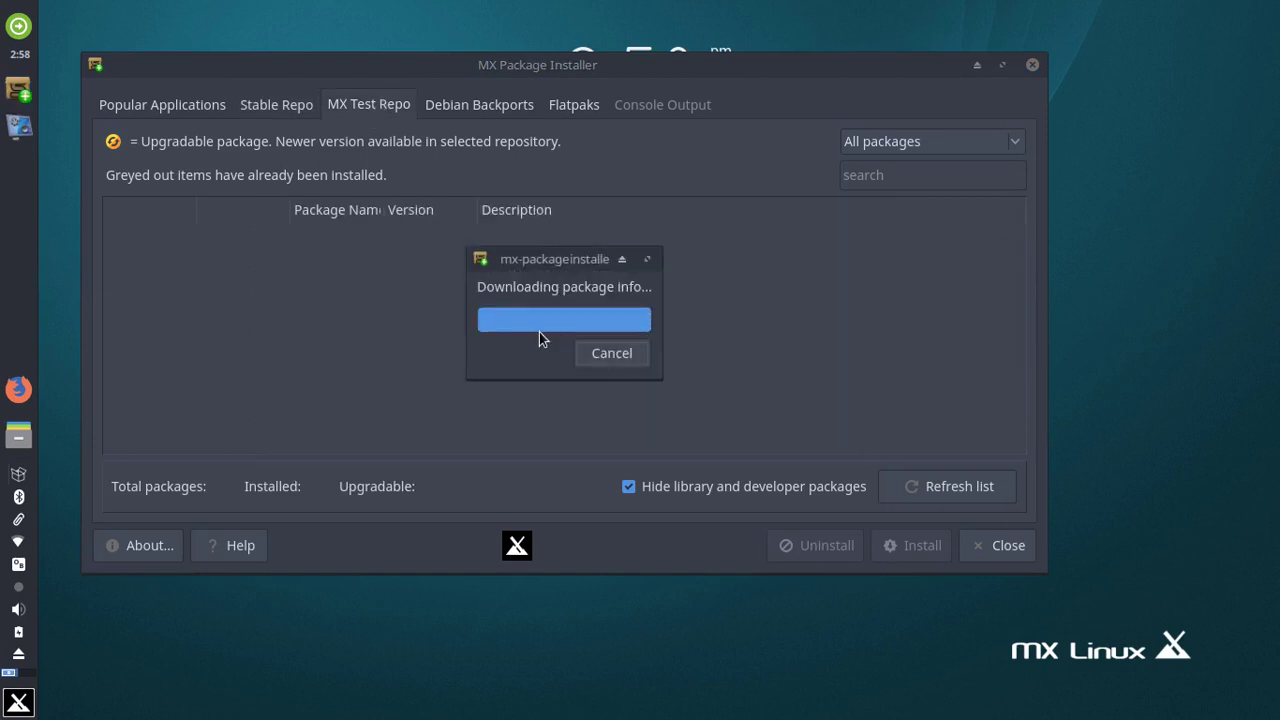
{"action": "scroll", "coordinate": [530, 339], "scroll_direction": "down", "scroll_amount": 4}
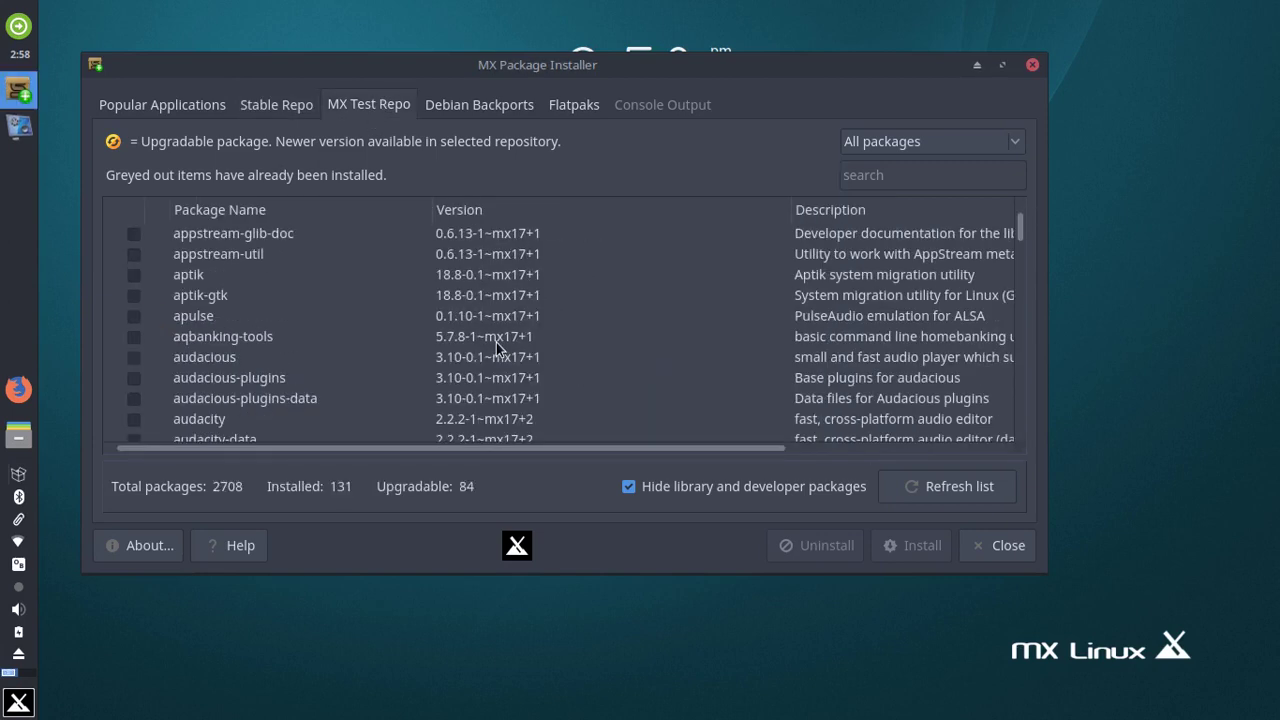
{"action": "scroll", "coordinate": [500, 341], "scroll_direction": "up", "scroll_amount": 3}
{"action": "scroll", "coordinate": [496, 342], "scroll_direction": "right", "scroll_amount": 3}
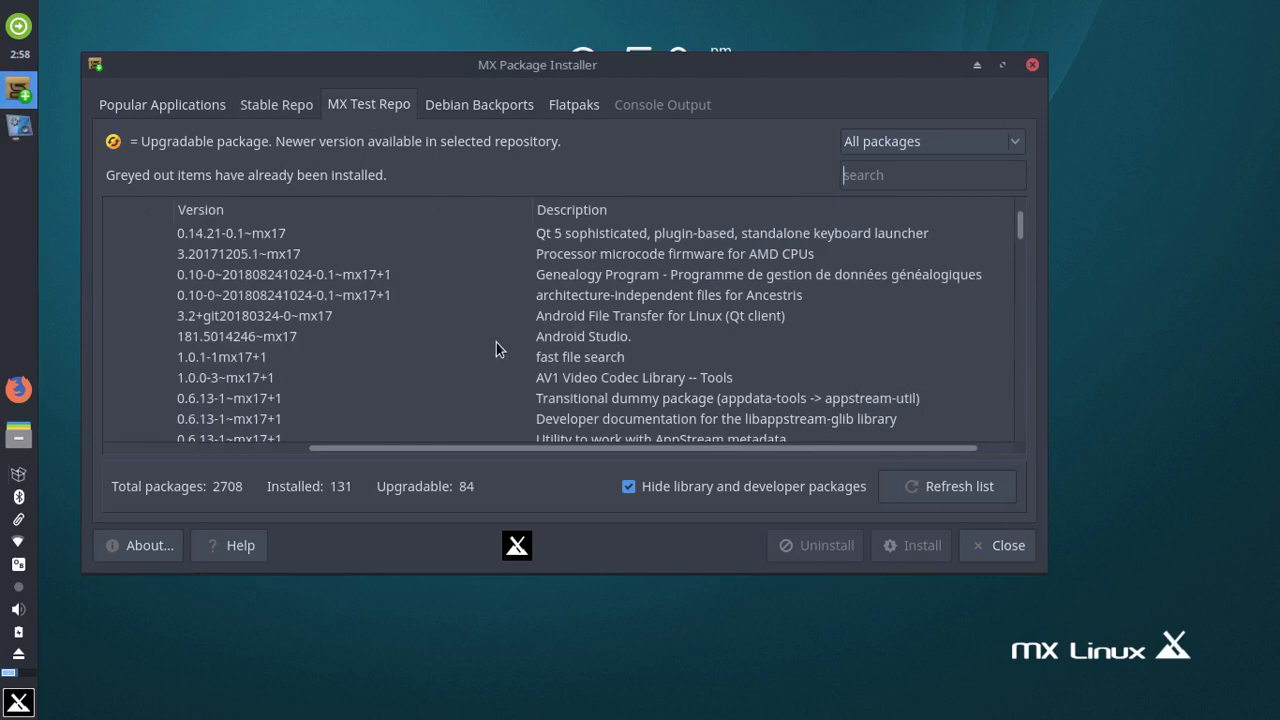
- Try the Debian Backports list, then cancel its slow package-info download
{"action": "left_click", "coordinate": [438, 116]}
{"action": "left_click", "coordinate": [850, 412]}
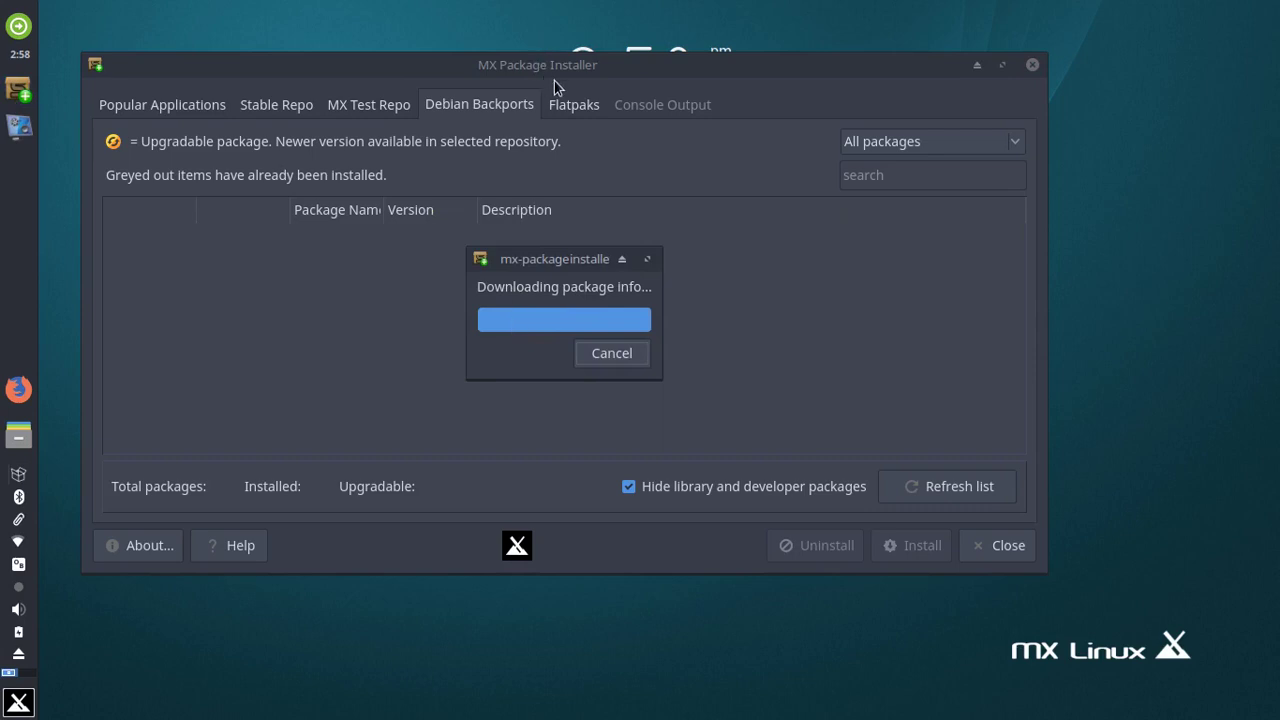
{"action": "left_click", "coordinate": [584, 356]}
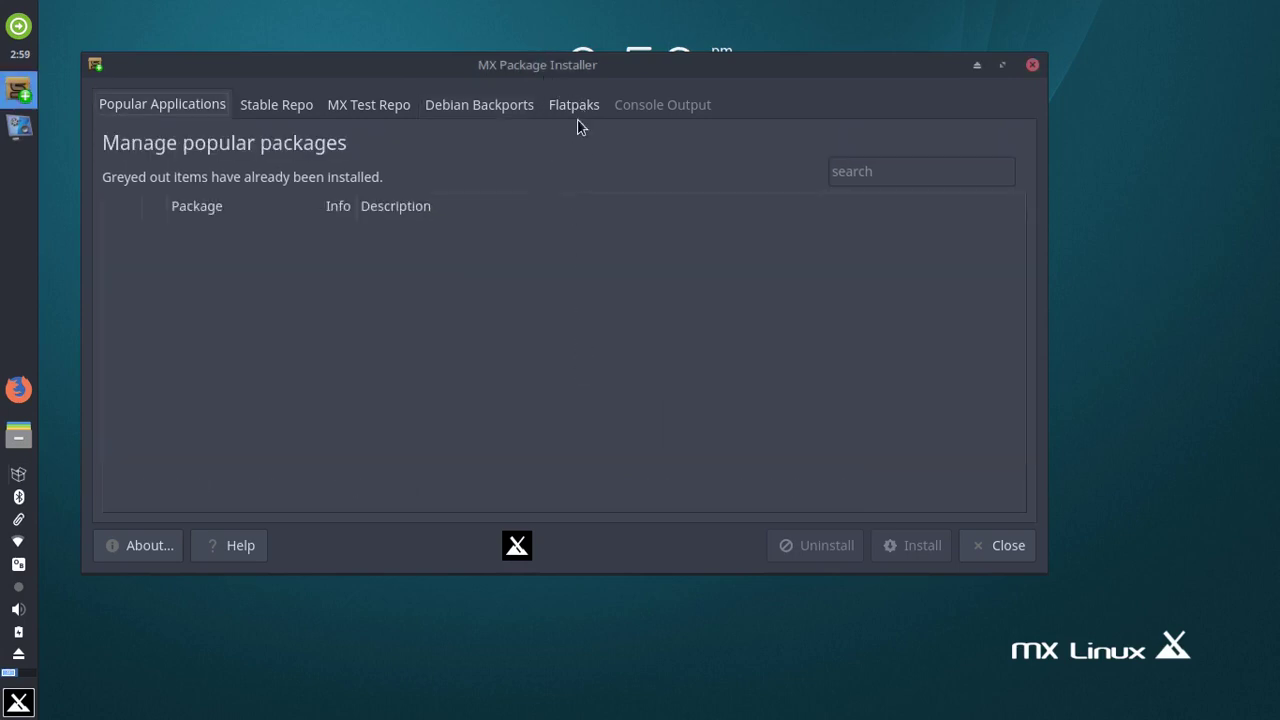
{"action": "left_click", "coordinate": [510, 106]}
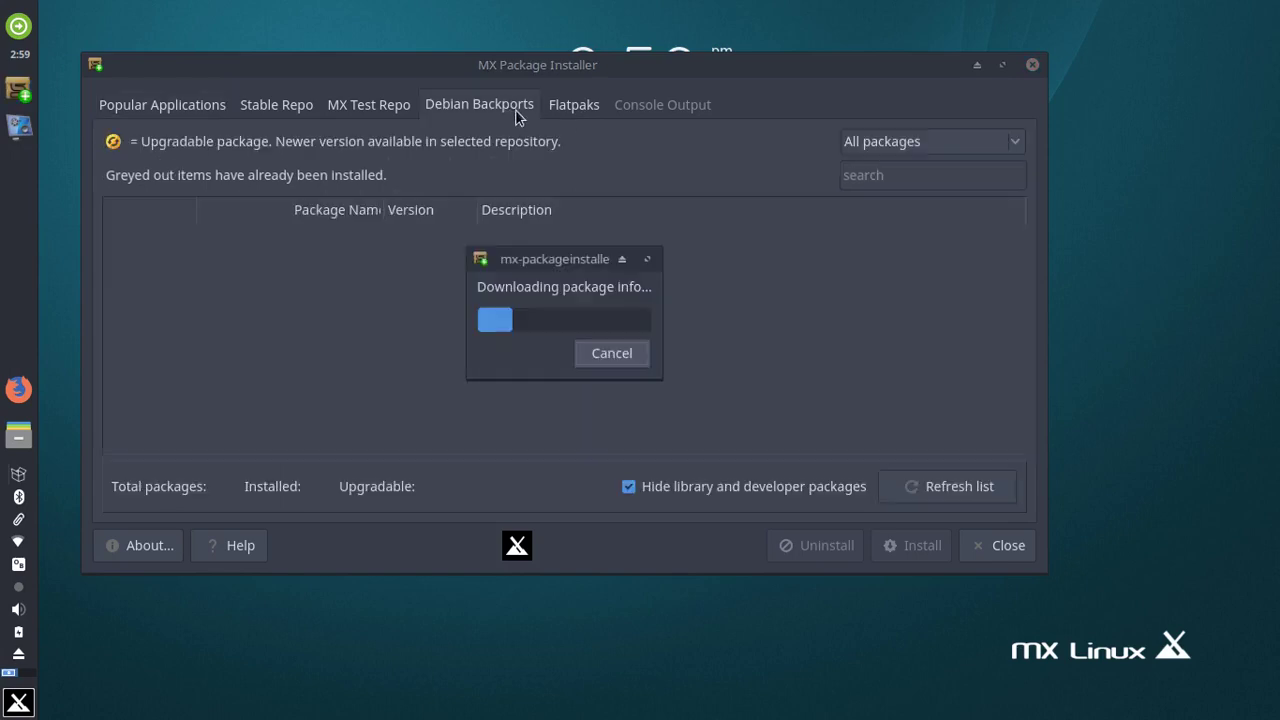
{"action": "left_click", "coordinate": [582, 354]}
- Show the Flatpaks list and scroll through the flathub apps
{"action": "left_click", "coordinate": [570, 114]}
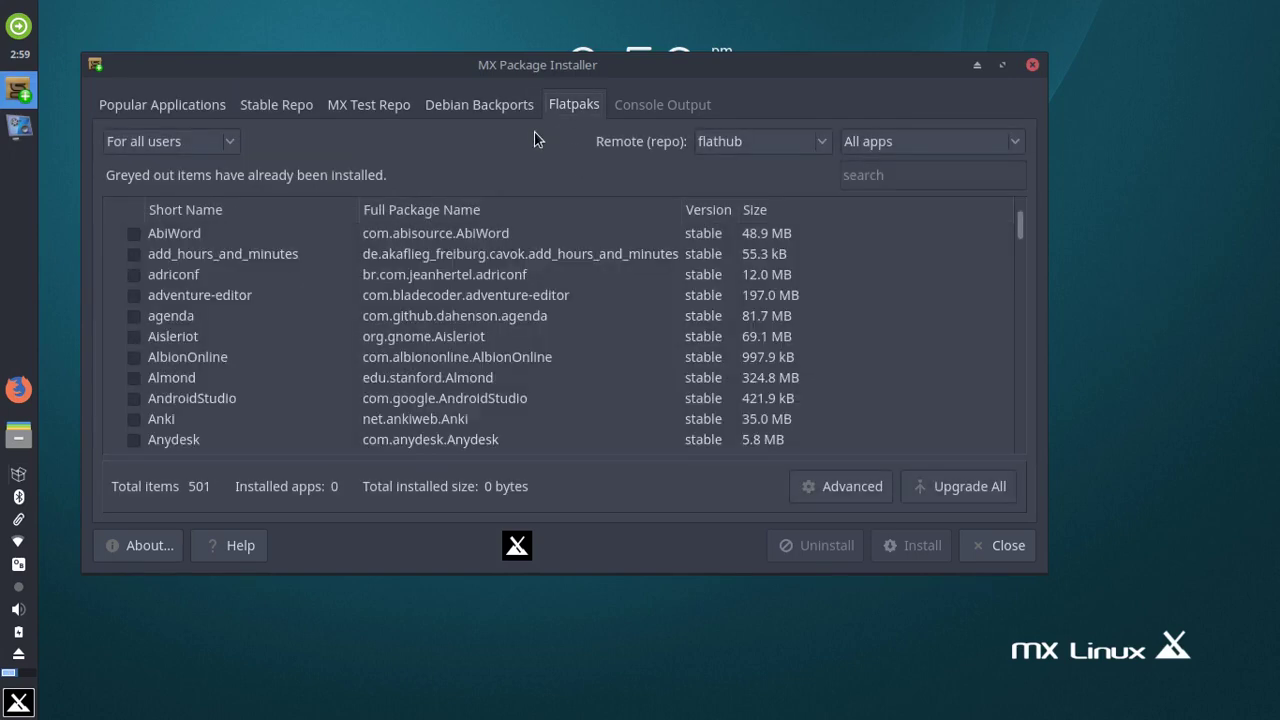
{"action": "scroll", "coordinate": [129, 296], "scroll_direction": "down", "scroll_amount": 1}
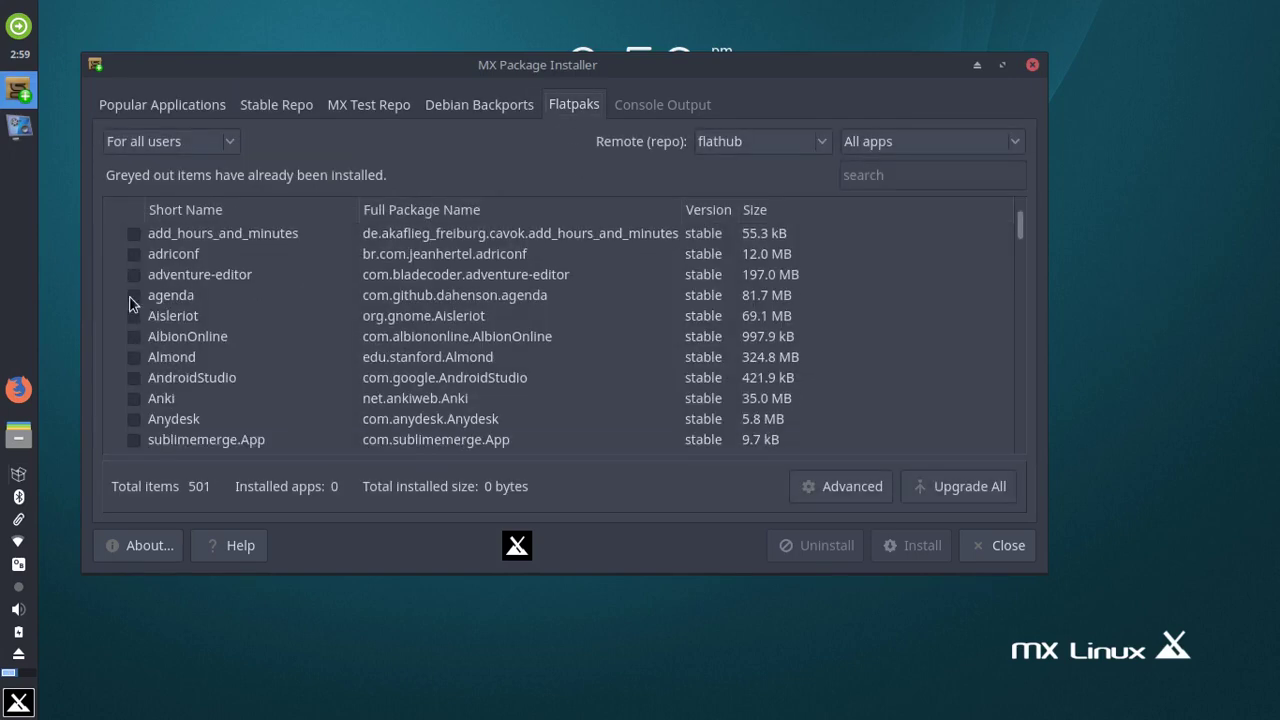
{"action": "scroll", "coordinate": [129, 296], "scroll_direction": "down", "scroll_amount": 3}
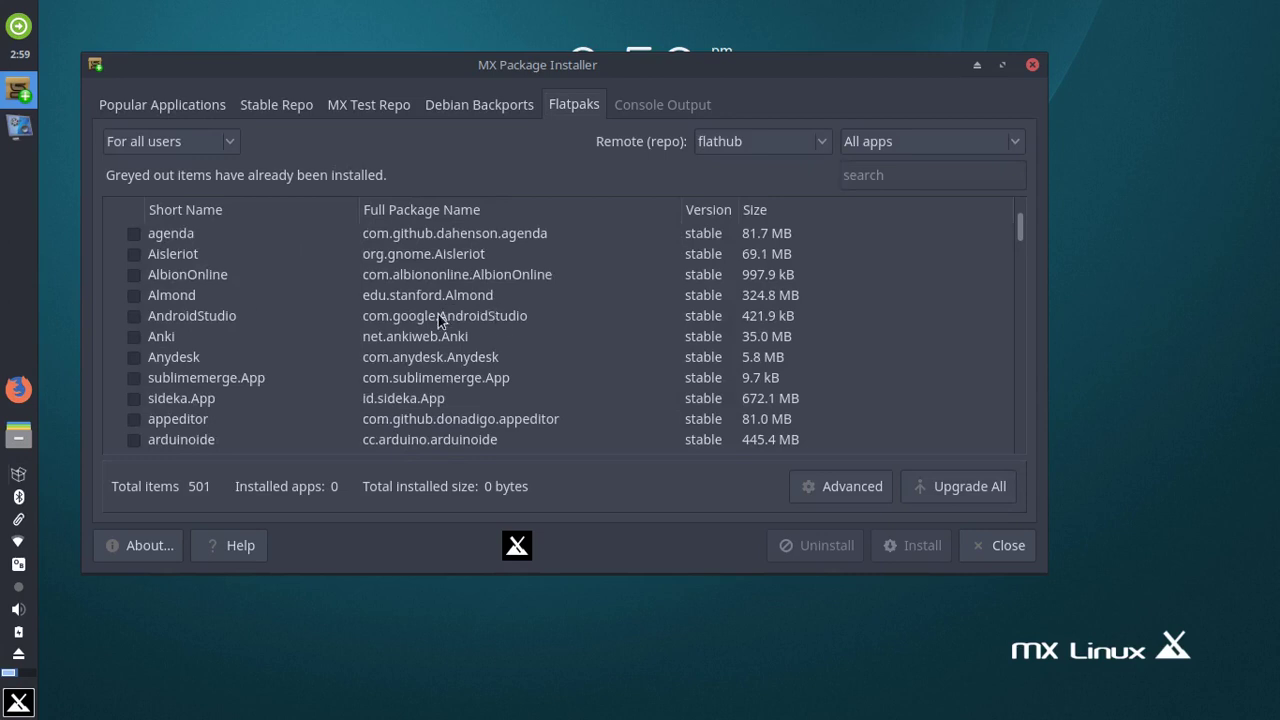
{"action": "scroll", "coordinate": [438, 314], "scroll_direction": "up", "scroll_amount": 1}
{"action": "scroll", "coordinate": [438, 314], "scroll_direction": "down", "scroll_amount": 15}
{"action": "scroll", "coordinate": [438, 314], "scroll_direction": "down", "scroll_amount": 20}
{"action": "scroll", "coordinate": [438, 314], "scroll_direction": "down", "scroll_amount": 12}
- Return to Popular Applications, maximize the window, and expand the Audio category
{"action": "left_click", "coordinate": [142, 106]}
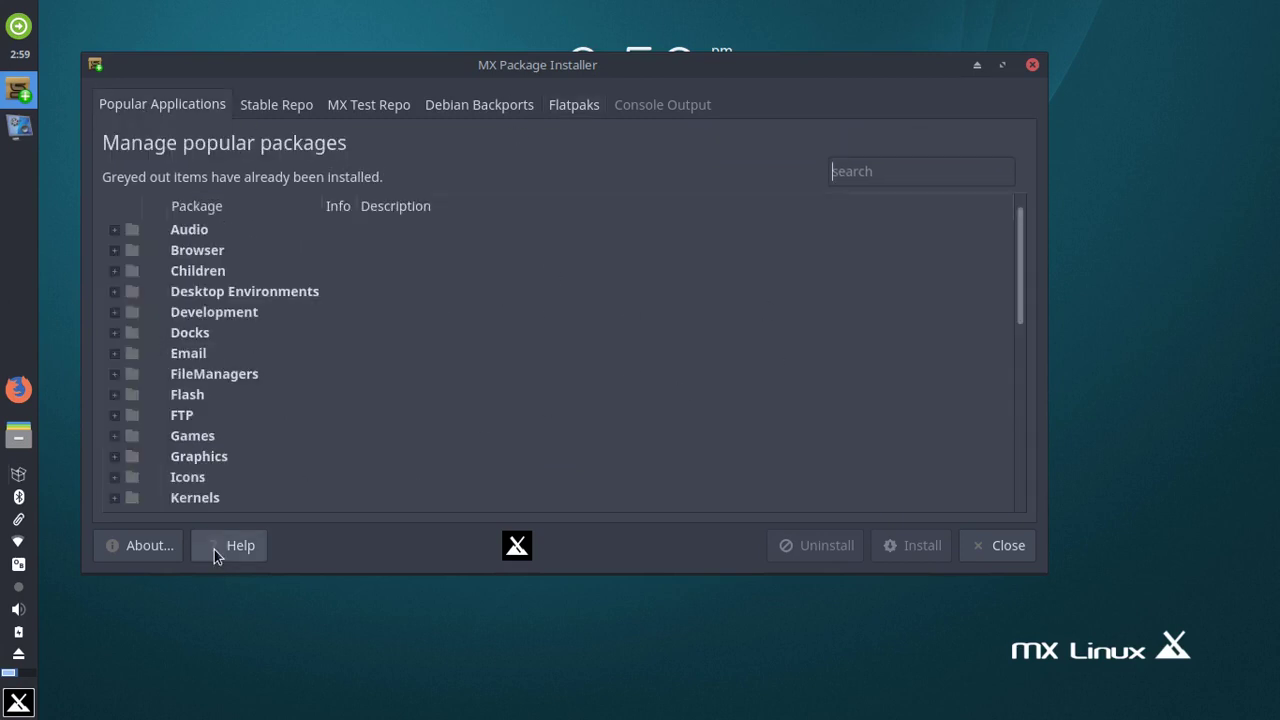
{"action": "double_click", "coordinate": [551, 64]}
{"action": "scroll", "coordinate": [246, 490], "scroll_direction": "down", "scroll_amount": 4}
{"action": "scroll", "coordinate": [206, 431], "scroll_direction": "up", "scroll_amount": 4}
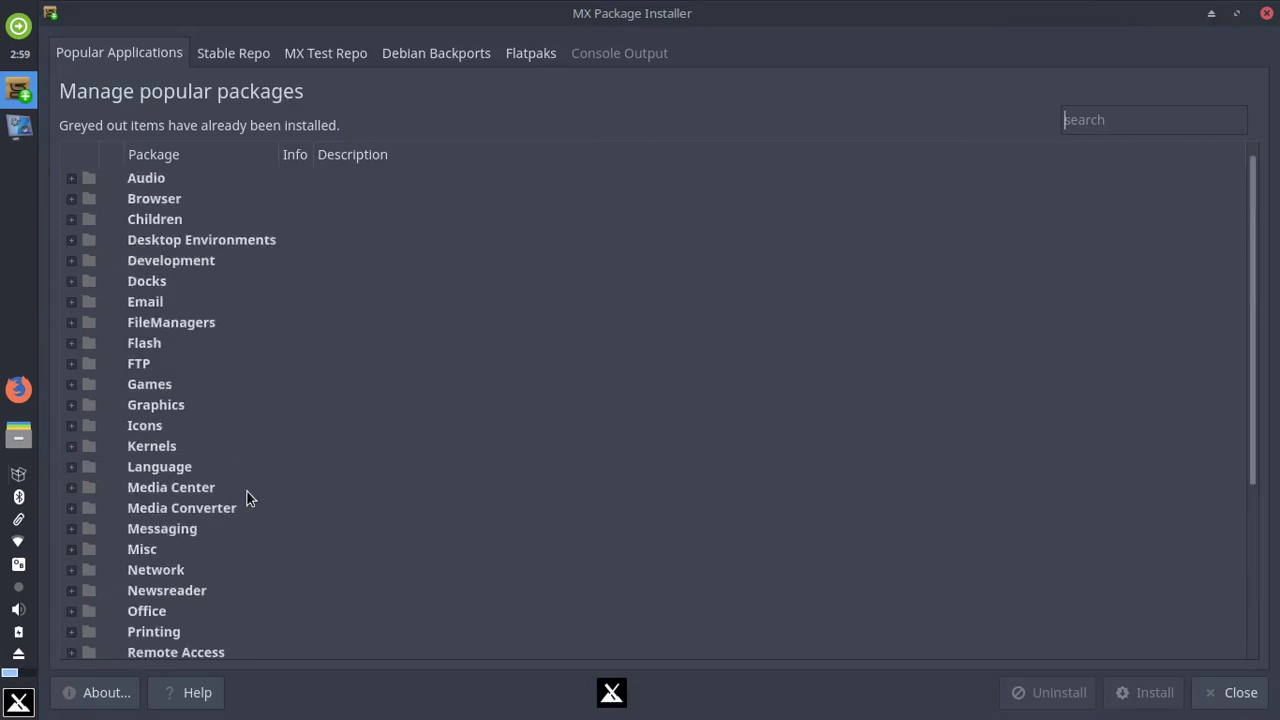
{"action": "left_click", "coordinate": [72, 179]}
{"action": "scroll", "coordinate": [187, 425], "scroll_direction": "down", "scroll_amount": 4}
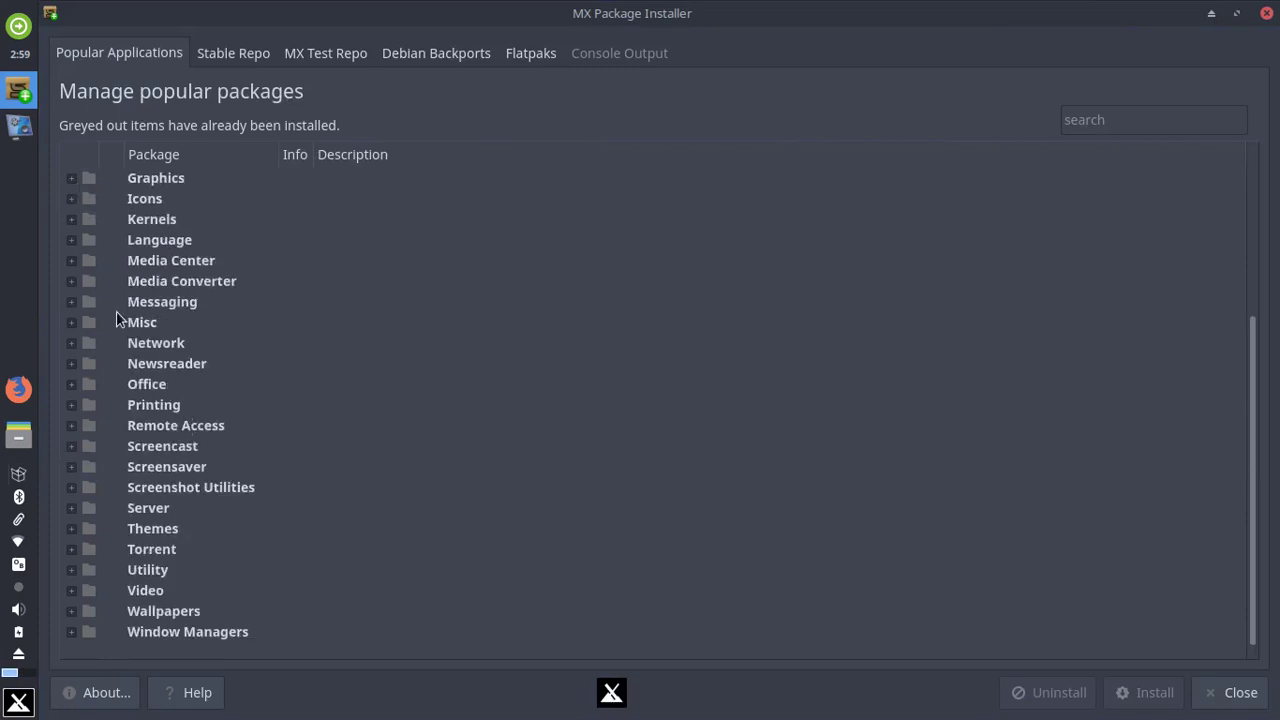
{"action": "scroll", "coordinate": [118, 321], "scroll_direction": "up", "scroll_amount": 4}
{"action": "scroll", "coordinate": [118, 322], "scroll_direction": "down", "scroll_amount": 4}
- Expand and collapse the Icons, Themes, Torrent and Wallpapers categories
{"action": "left_click", "coordinate": [72, 199]}
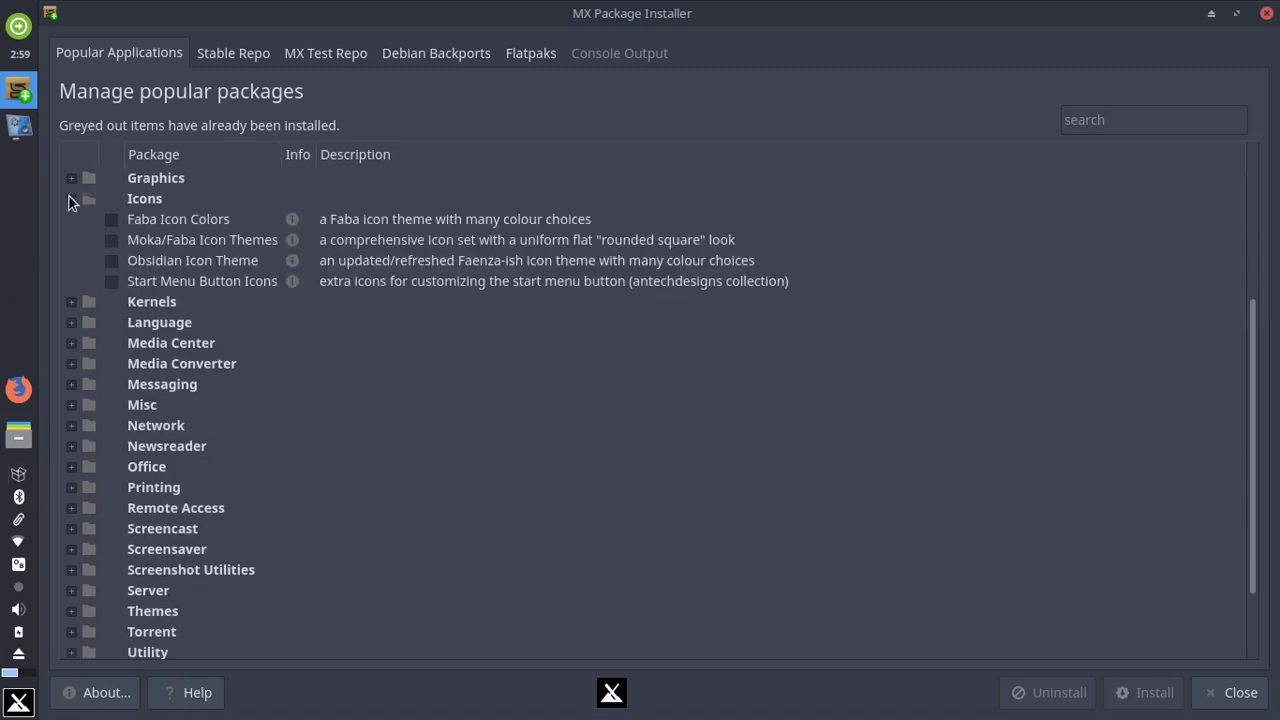
{"action": "left_click", "coordinate": [71, 199]}
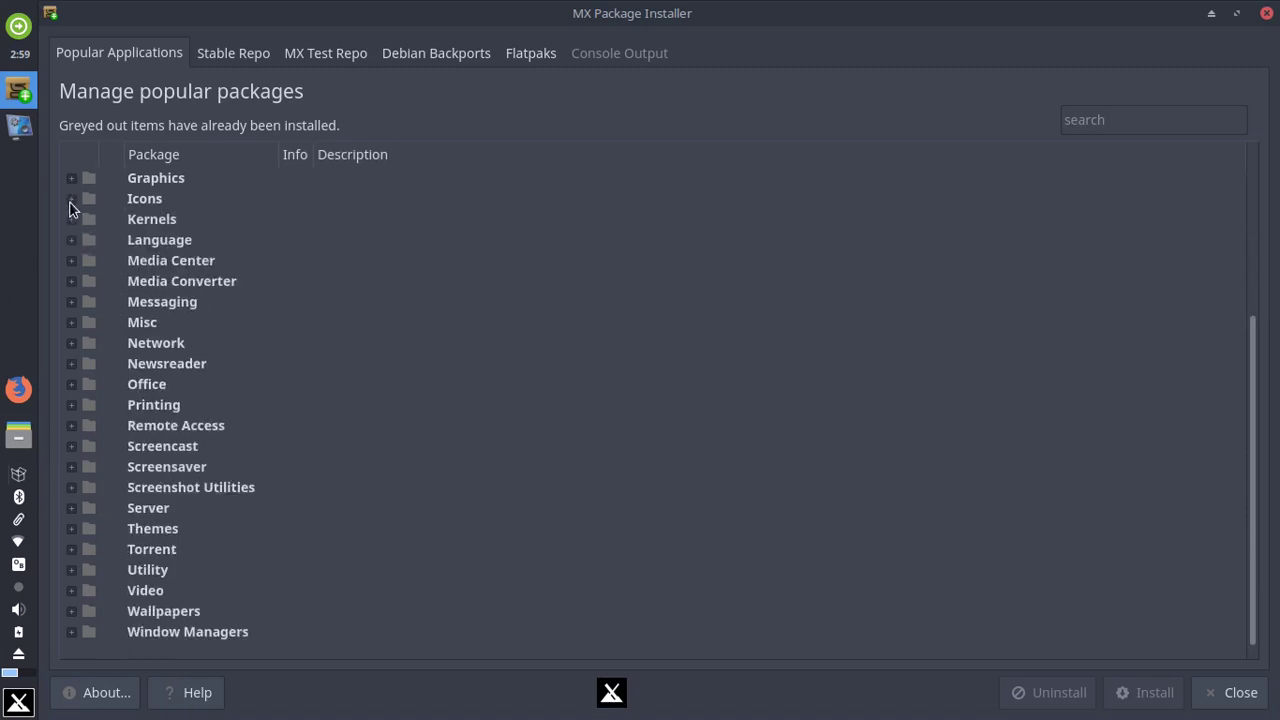
{"action": "left_click", "coordinate": [70, 529]}
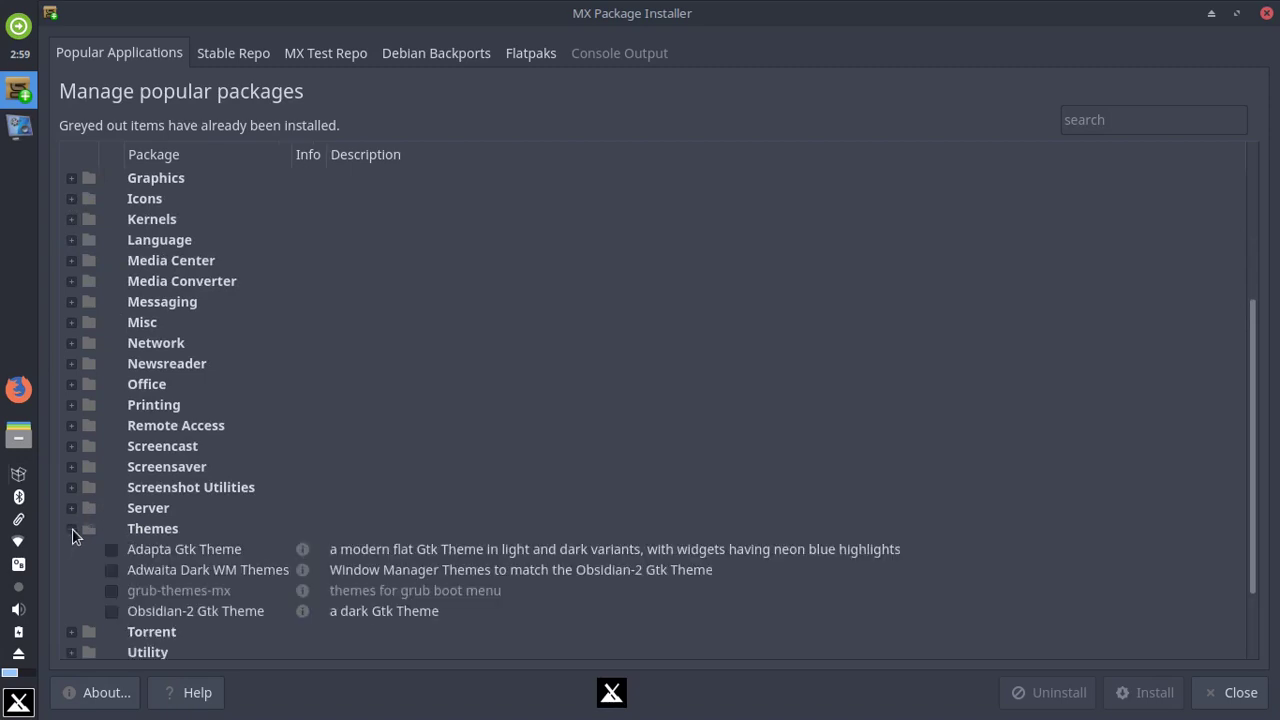
{"action": "left_click", "coordinate": [72, 524]}
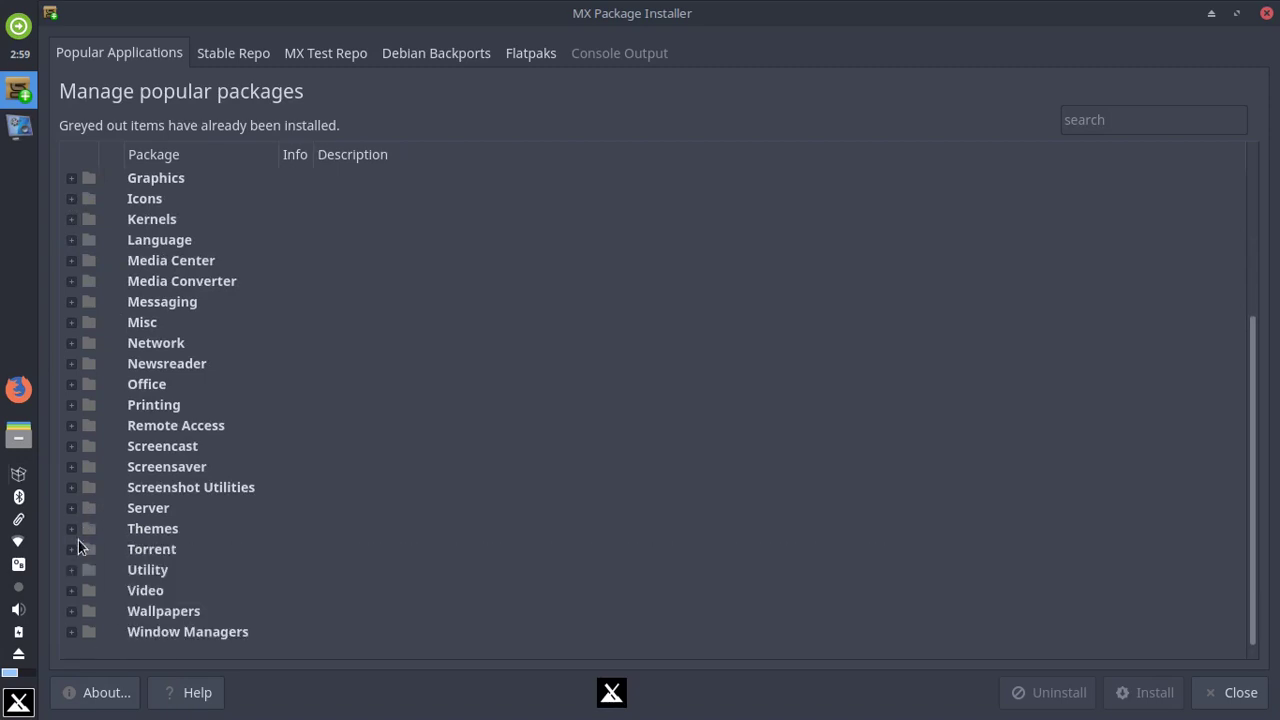
{"action": "left_click", "coordinate": [78, 546]}
{"action": "left_click", "coordinate": [75, 549]}
{"action": "left_click", "coordinate": [72, 551]}
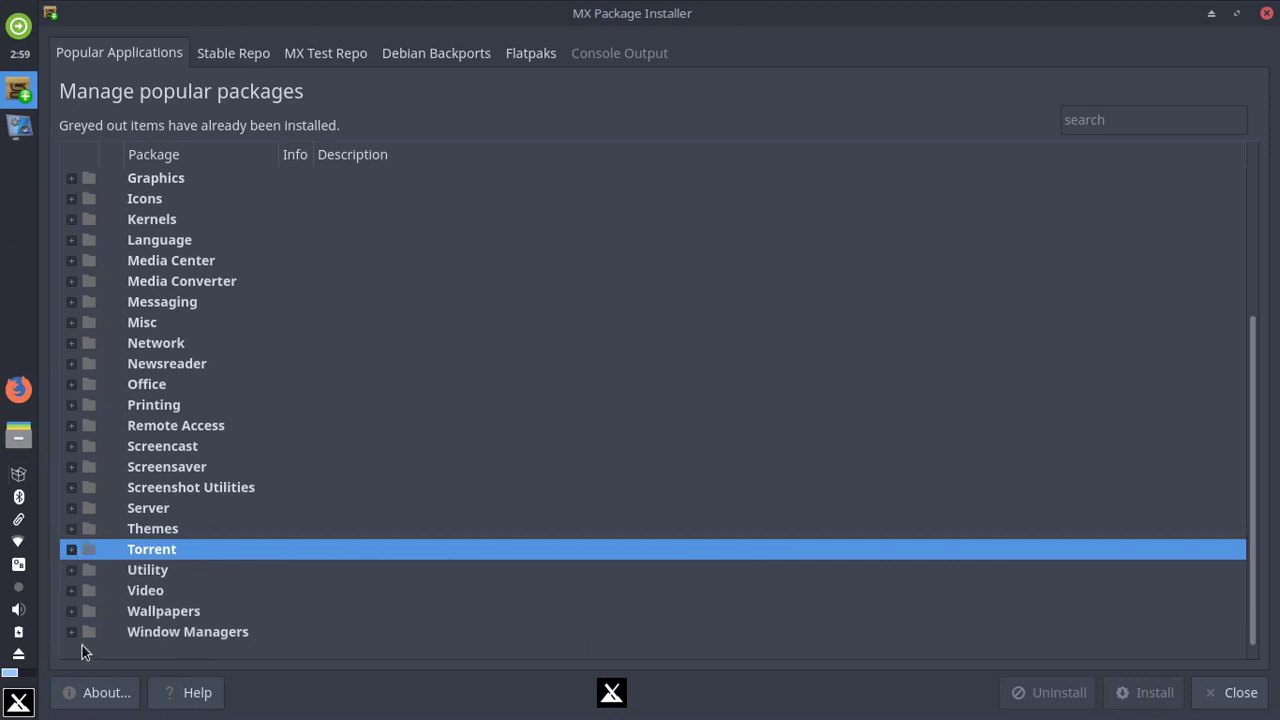
{"action": "left_click", "coordinate": [79, 609]}
{"action": "left_click", "coordinate": [78, 609]}
- Expand Desktop Environments to list Budgie, Gnome, KDE5, LXDE and MATE
{"action": "scroll", "coordinate": [78, 335], "scroll_direction": "up", "scroll_amount": 4}
{"action": "left_click", "coordinate": [72, 257]}
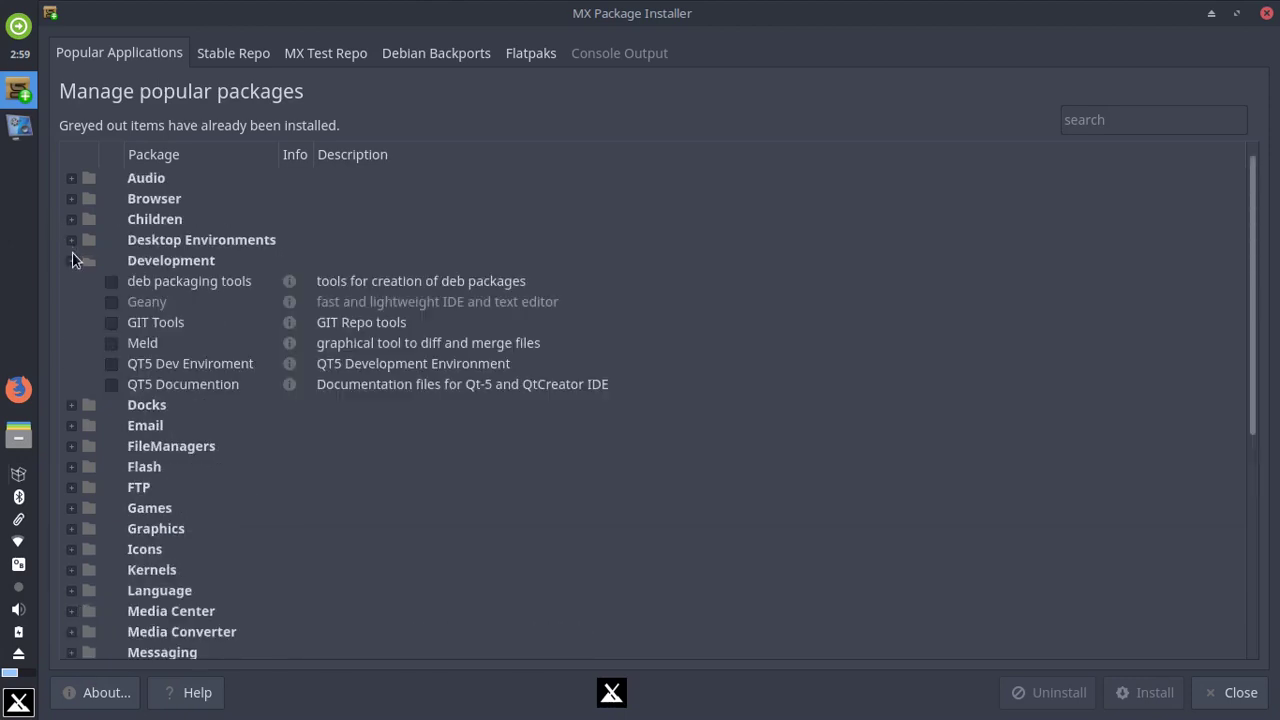
{"action": "left_click", "coordinate": [72, 240]}
{"action": "left_click", "coordinate": [71, 364]}
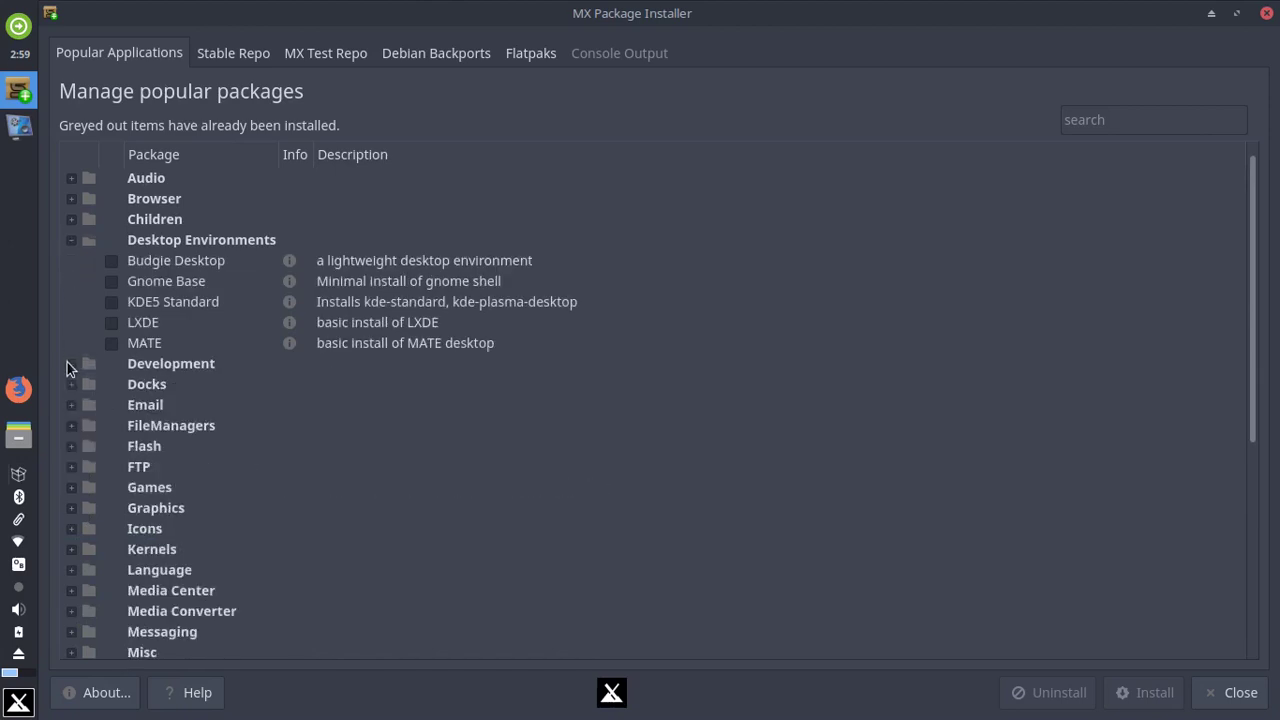
{"action": "left_click", "coordinate": [1266, 18]}
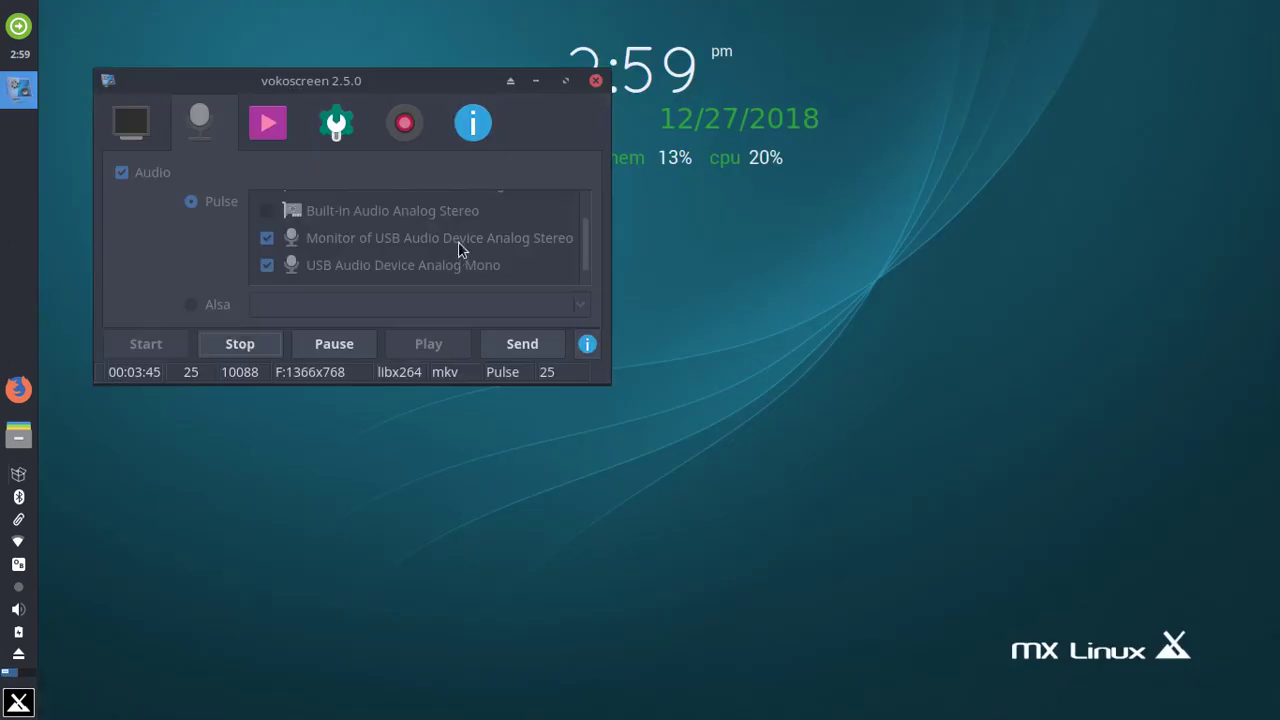
{"action": "left_click", "coordinate": [536, 81]}
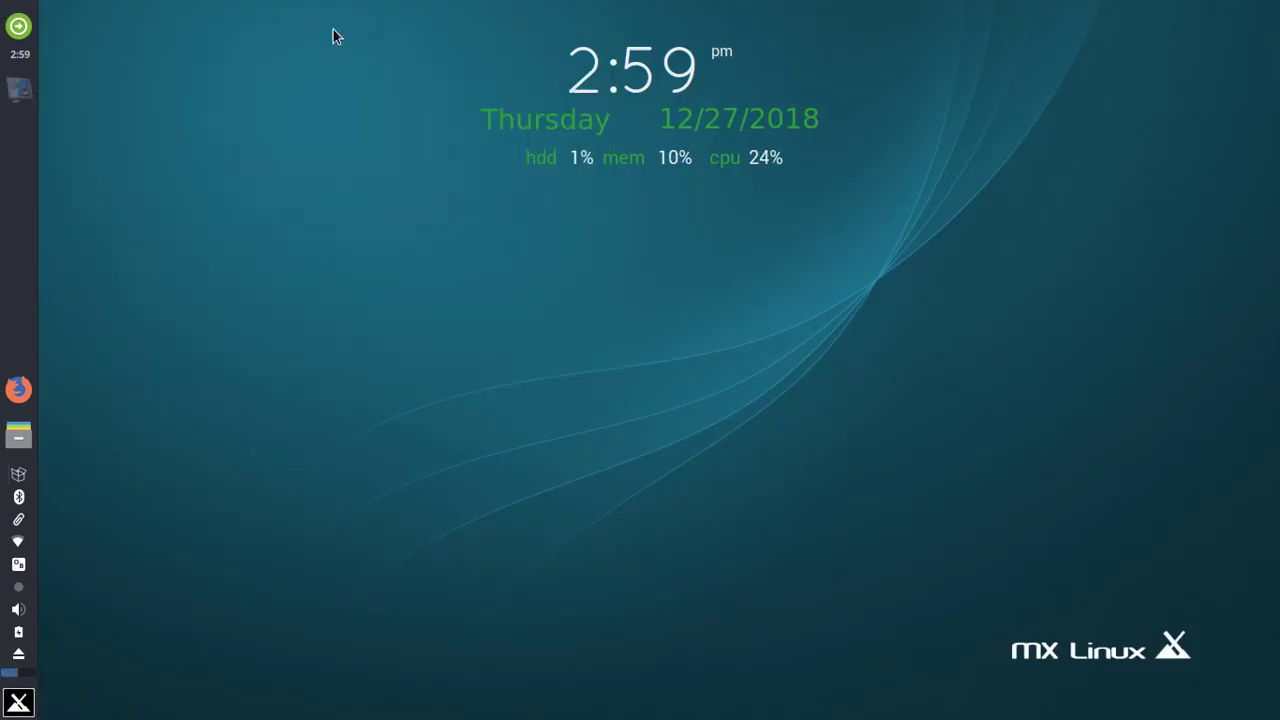
{"action": "left_click", "coordinate": [18, 703]}
{"action": "left_click", "coordinate": [362, 372]}
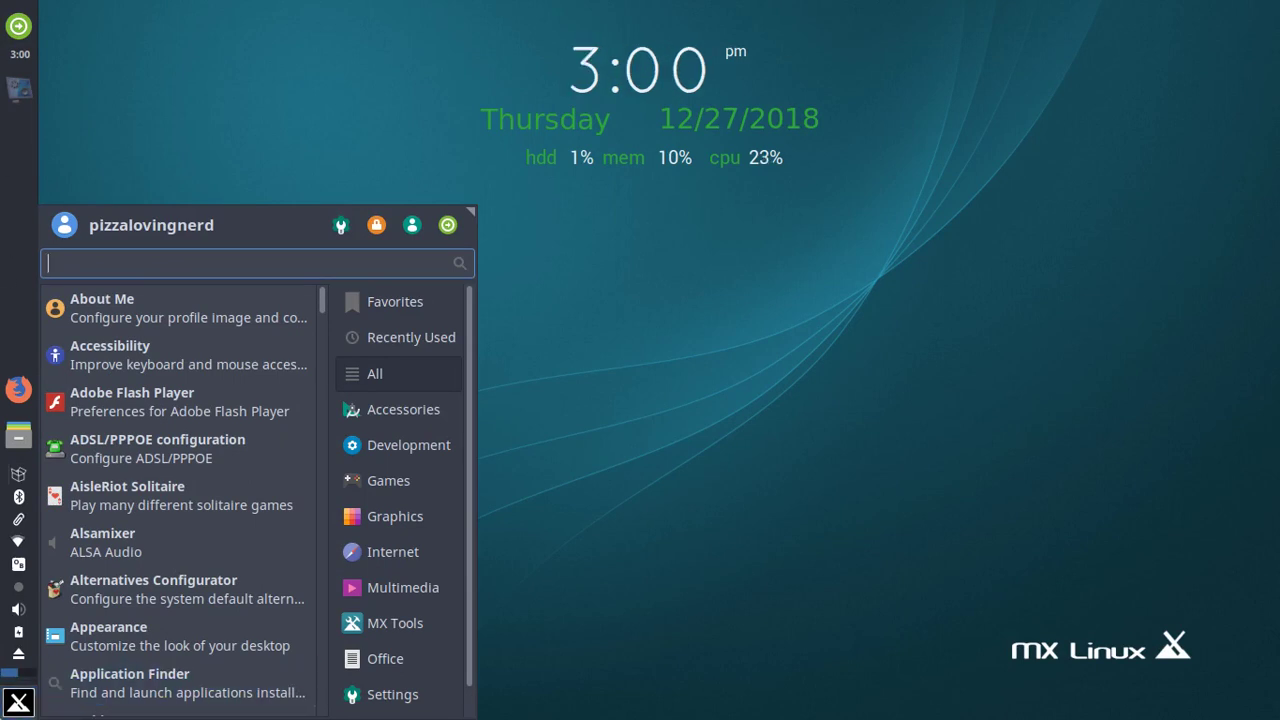
{"action": "left_click", "coordinate": [18, 703]}
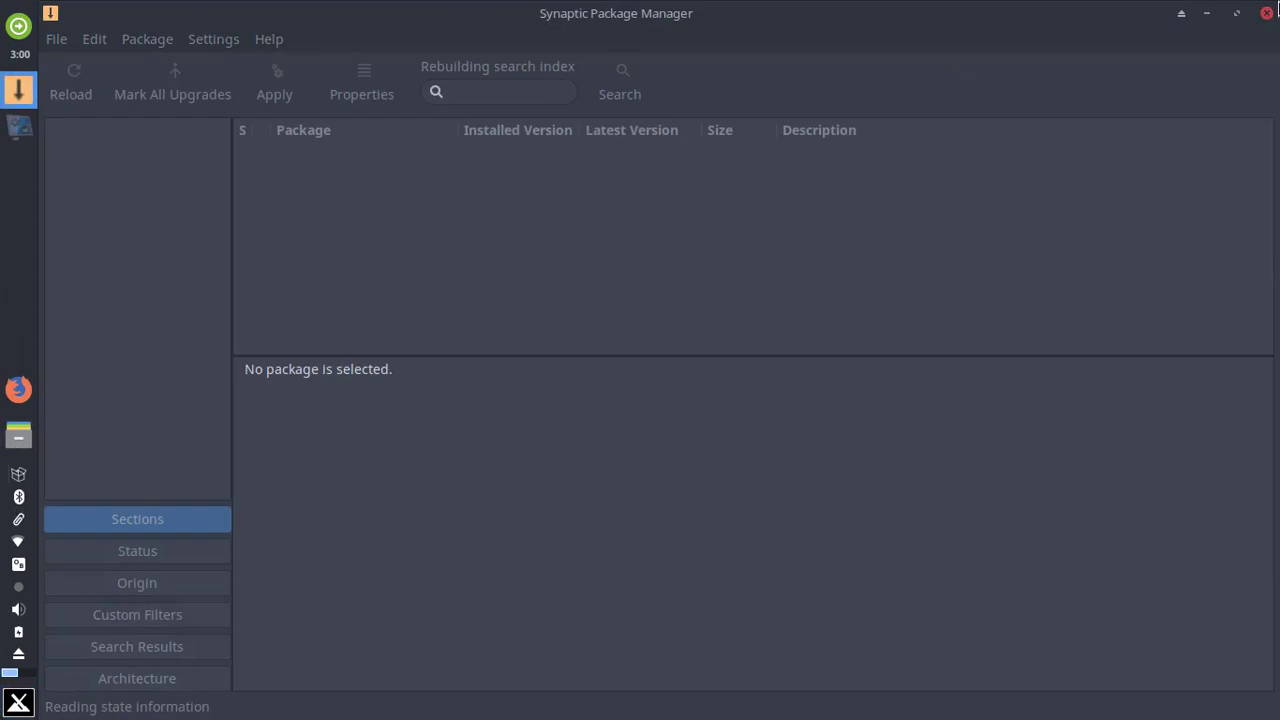
{"action": "left_click", "coordinate": [1268, 12]}
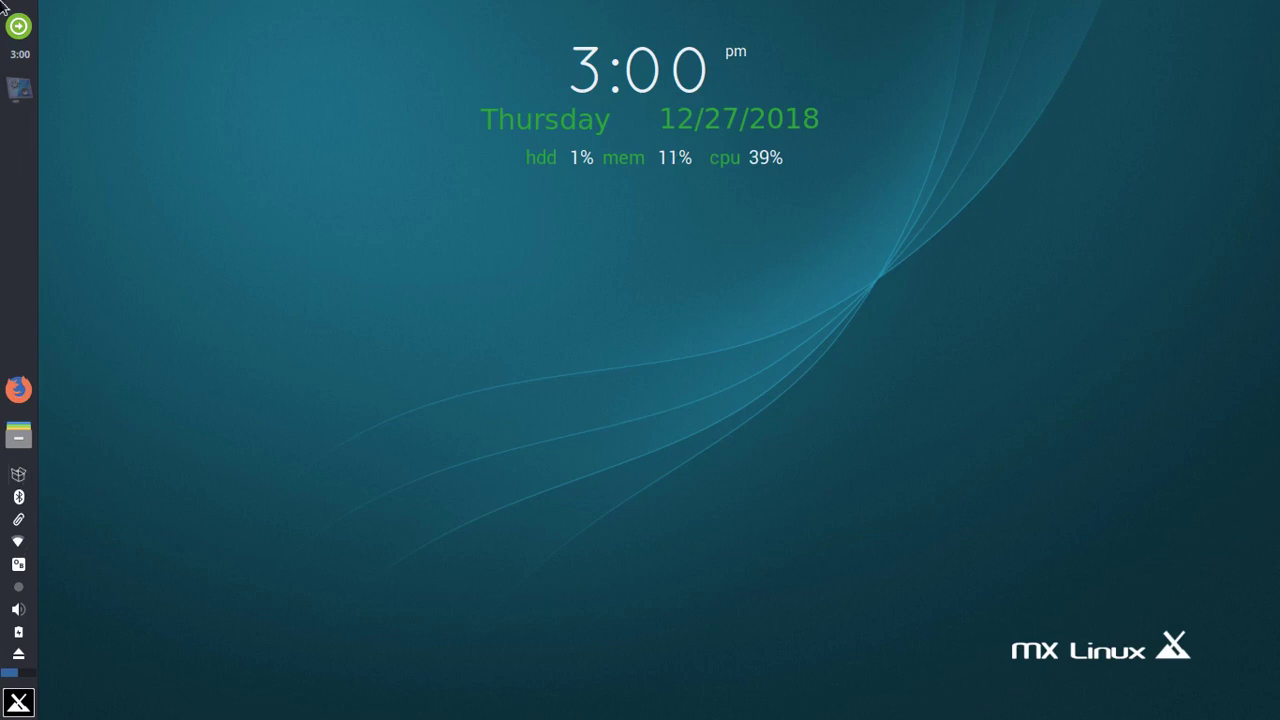
{"action": "left_click", "coordinate": [4, 707]}
{"action": "left_click", "coordinate": [4, 707]}
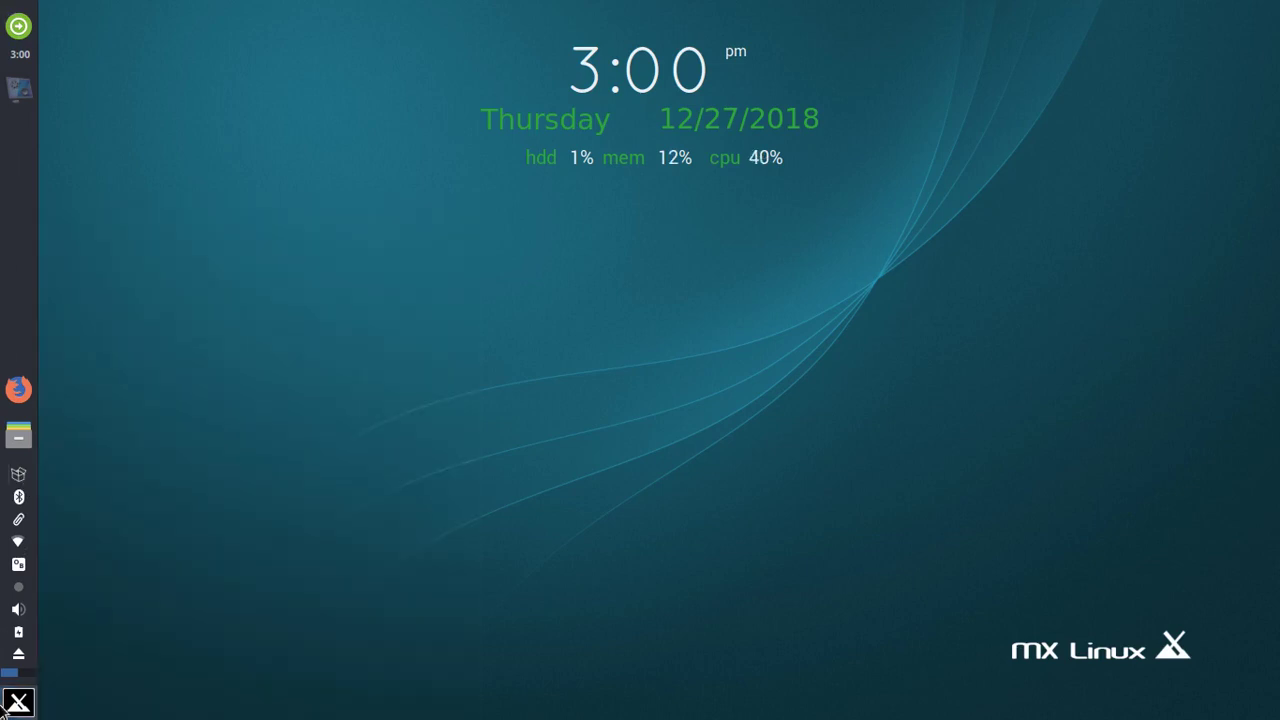
{"action": "right_click", "coordinate": [10, 38]}
{"action": "left_click", "coordinate": [3, 243]}
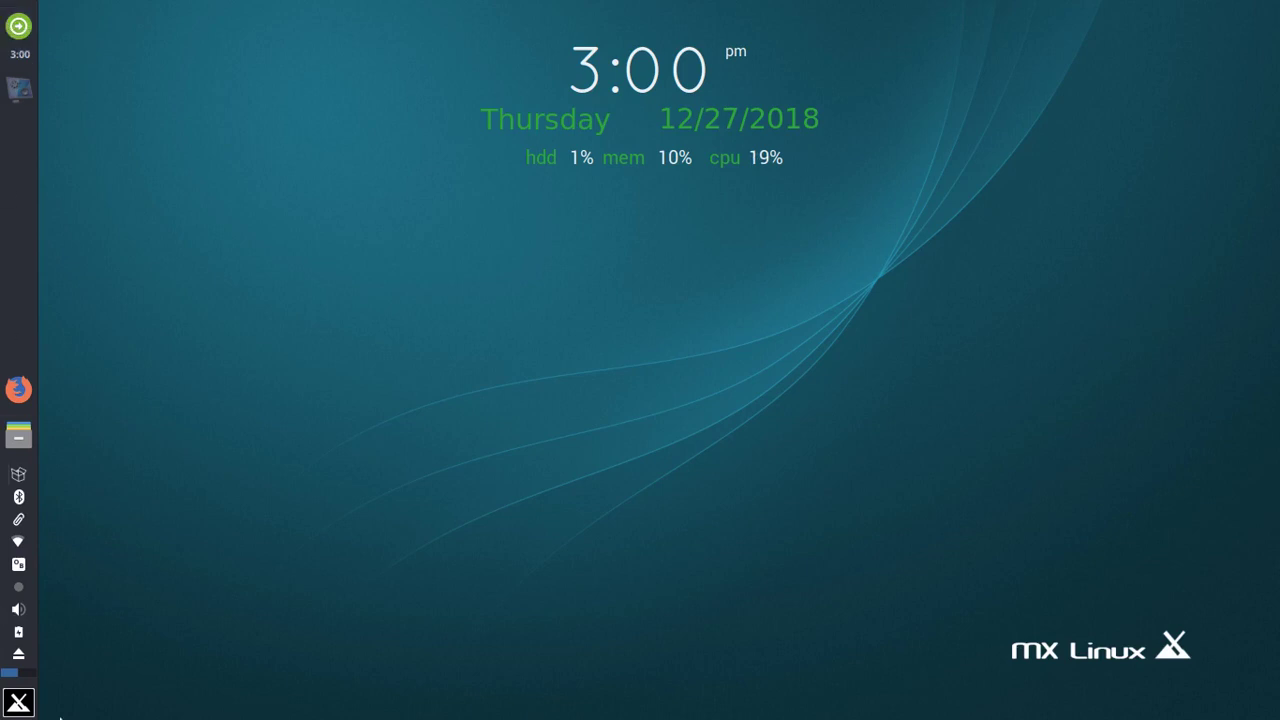
{"action": "left_click", "coordinate": [22, 703]}
{"action": "left_click", "coordinate": [22, 703]}
- Reopen the Whisker Menu and browse the entries of the hovered category
{"action": "left_click", "coordinate": [18, 706]}
{"action": "mouse_move", "coordinate": [355, 552]}
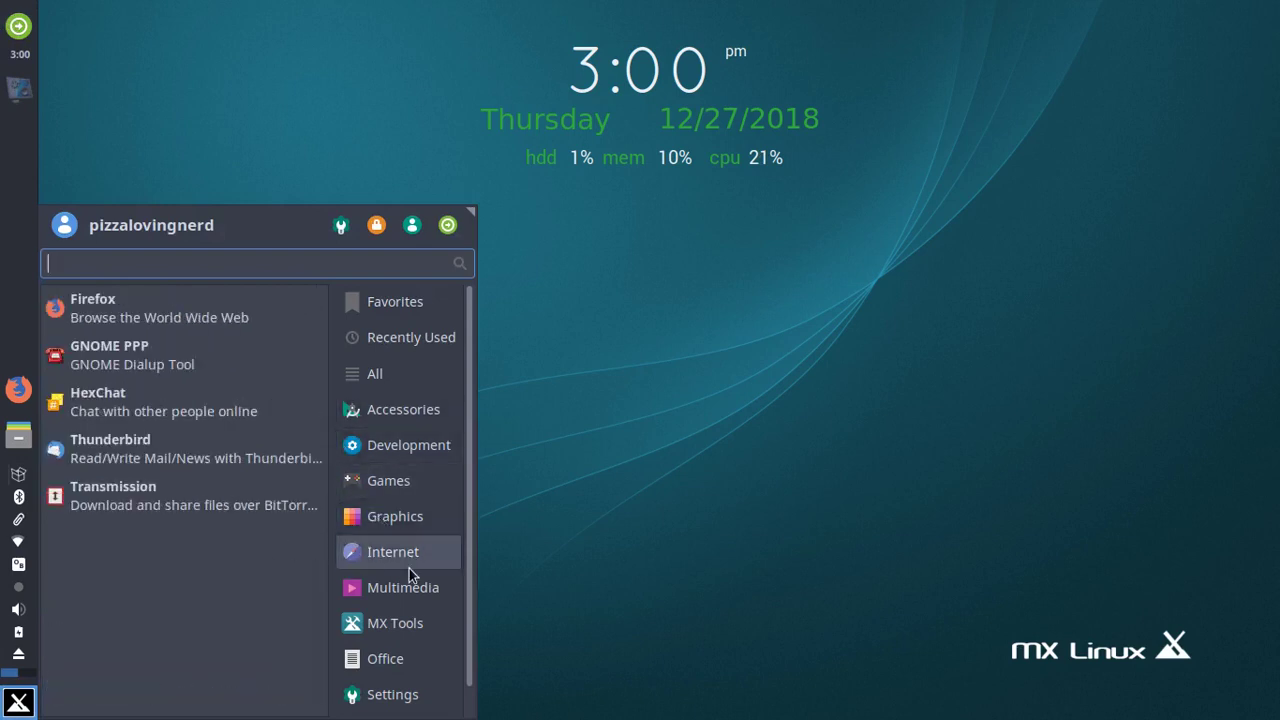
{"action": "left_click", "coordinate": [29, 343]}
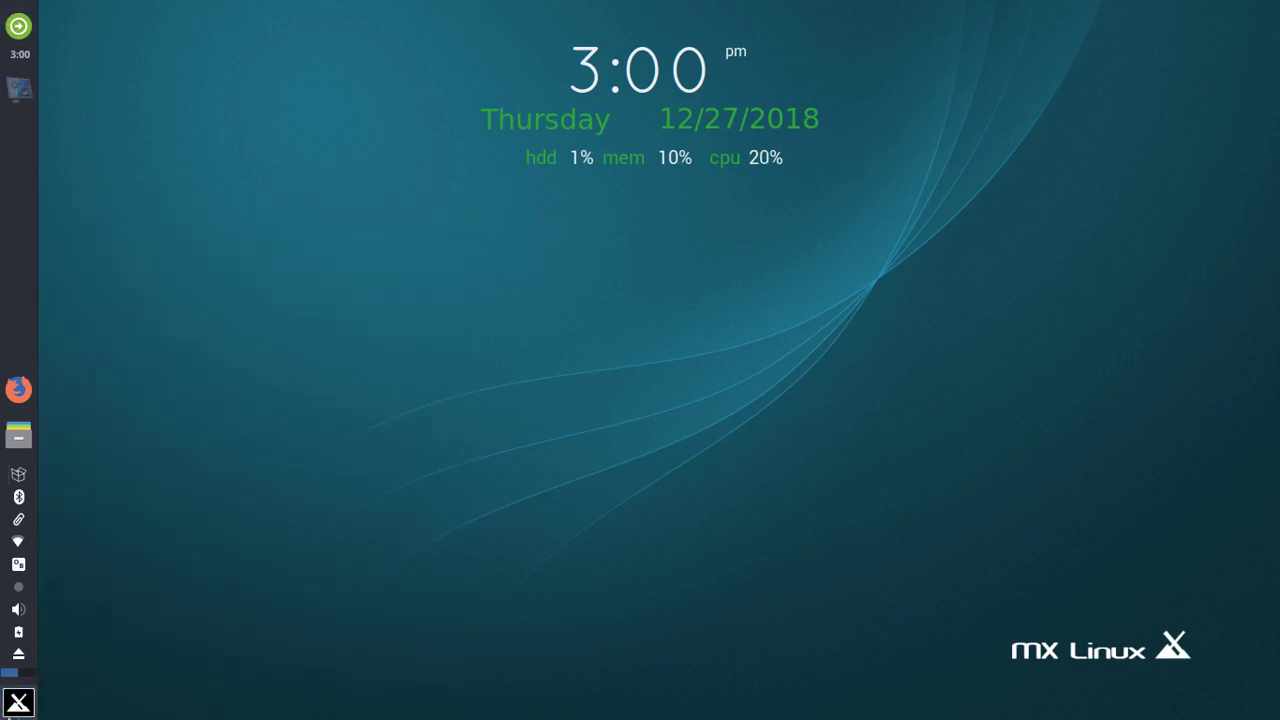
{"action": "left_click", "coordinate": [18, 703]}
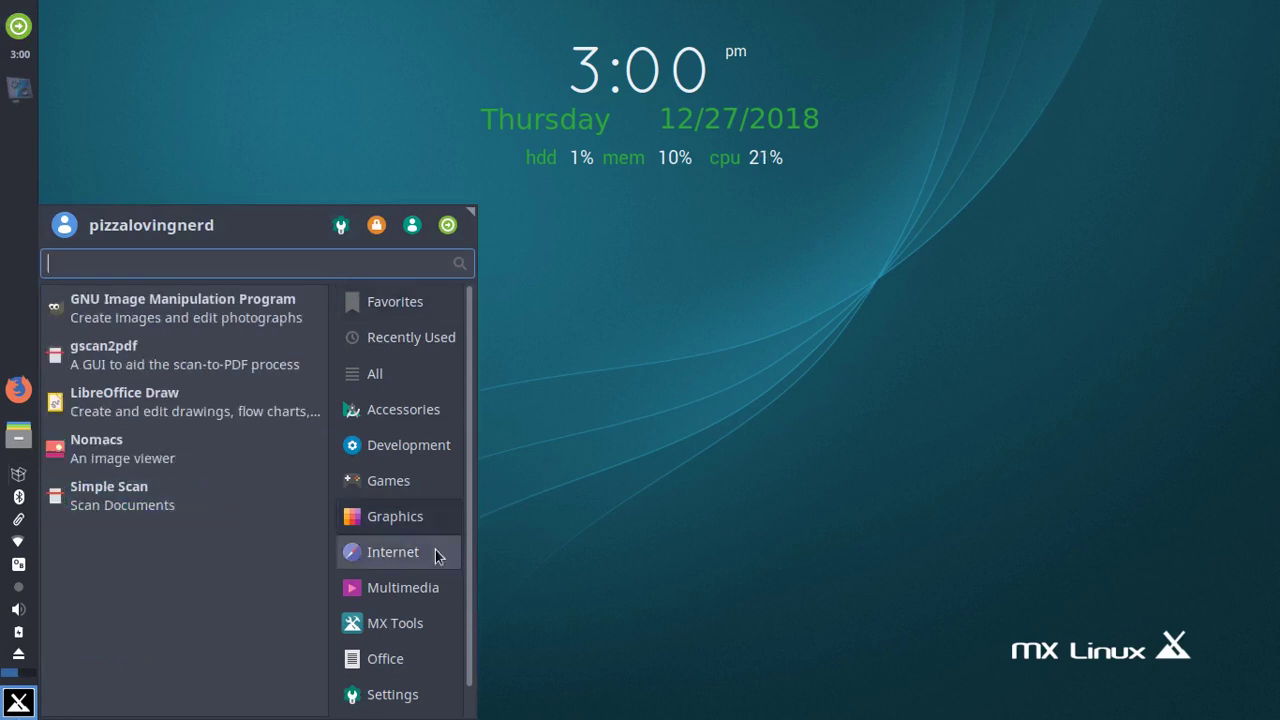
{"action": "mouse_move", "coordinate": [395, 620]}
{"action": "scroll", "coordinate": [150, 500], "scroll_direction": "down", "scroll_amount": 10}
{"action": "scroll", "coordinate": [190, 365], "scroll_direction": "up", "scroll_amount": 4}
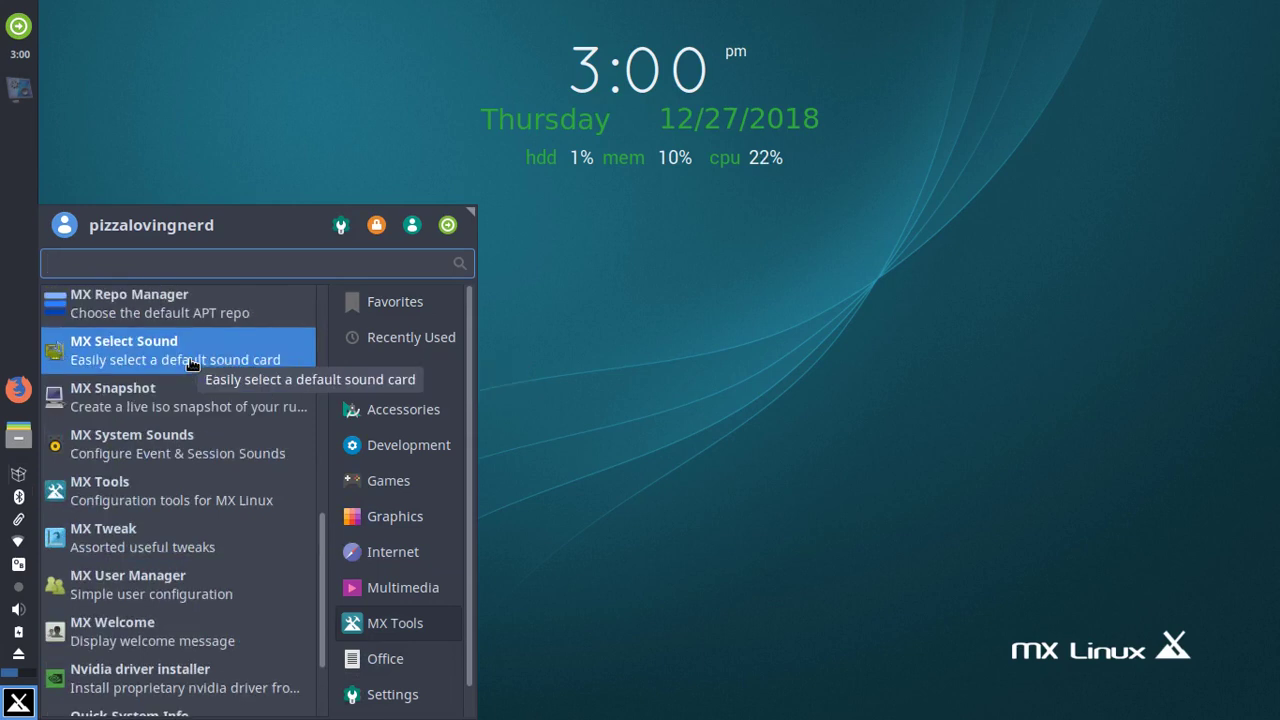
{"action": "scroll", "coordinate": [192, 363], "scroll_direction": "up", "scroll_amount": 2}
{"action": "scroll", "coordinate": [192, 363], "scroll_direction": "down", "scroll_amount": 3}
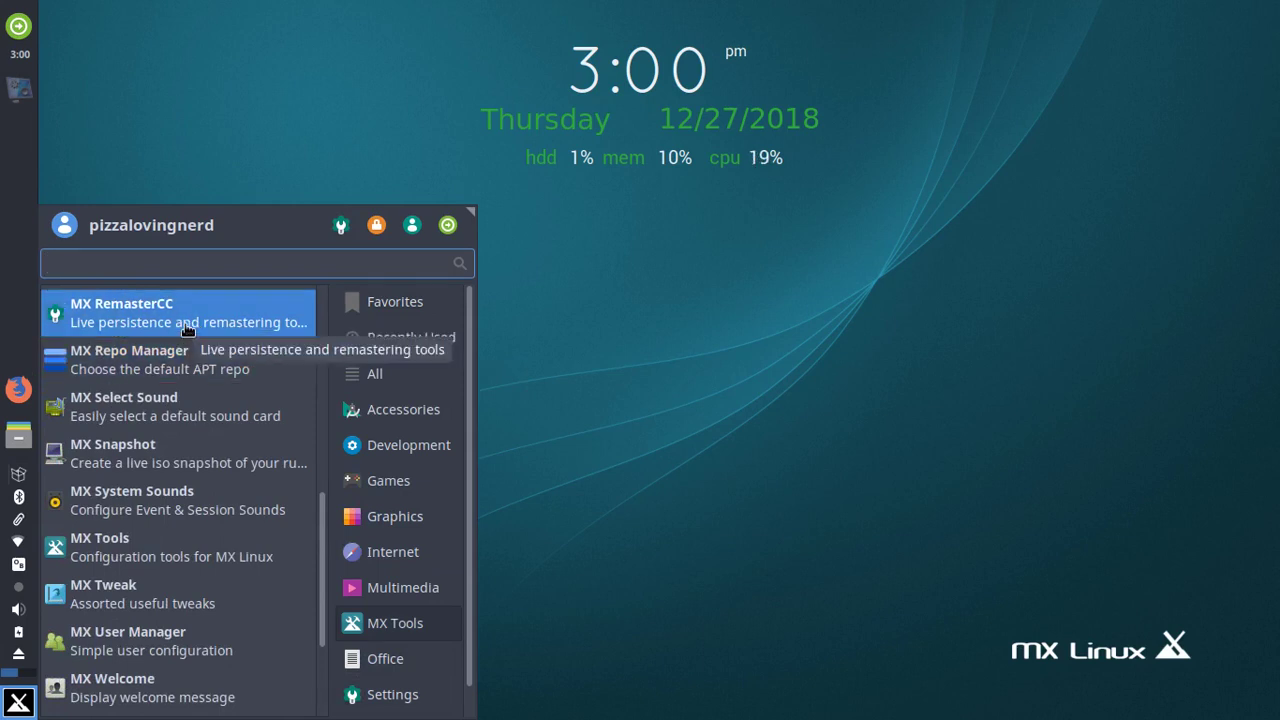
- Select All, then the MX Tools category, and scroll through its tools
{"action": "left_click", "coordinate": [391, 385]}
{"action": "scroll", "coordinate": [242, 350], "scroll_direction": "down", "scroll_amount": 10}
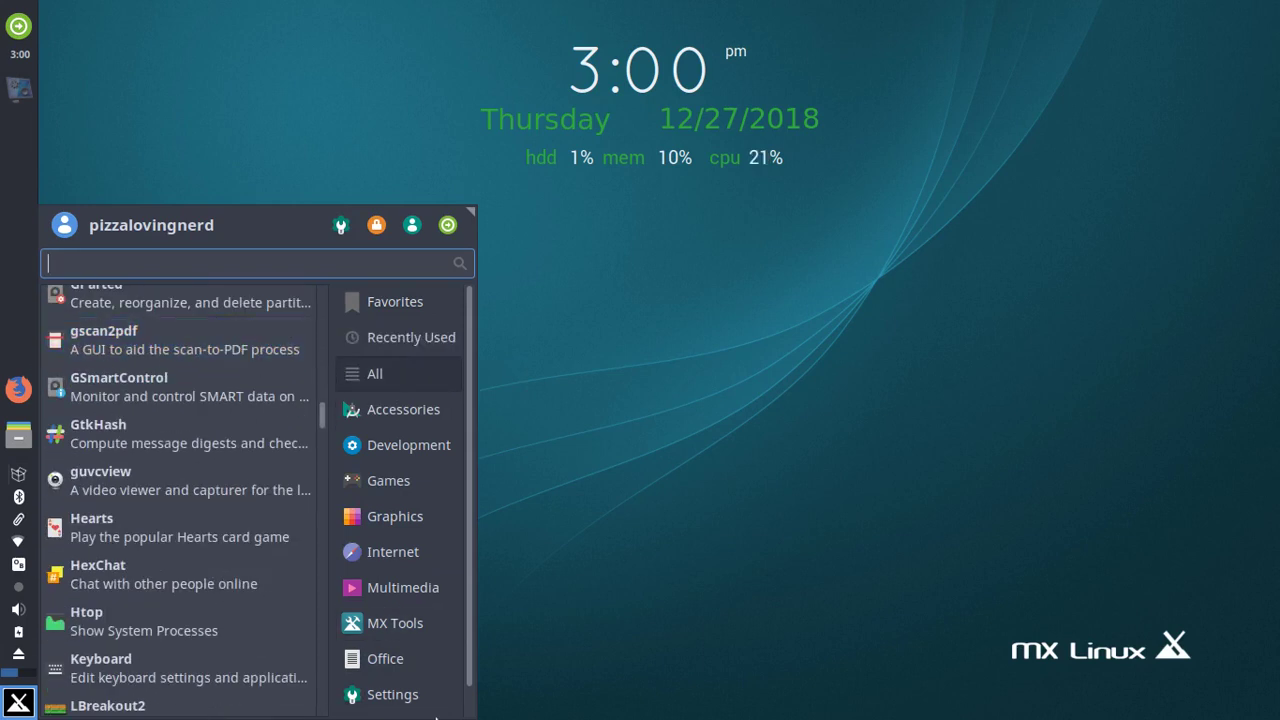
{"action": "left_click", "coordinate": [401, 620]}
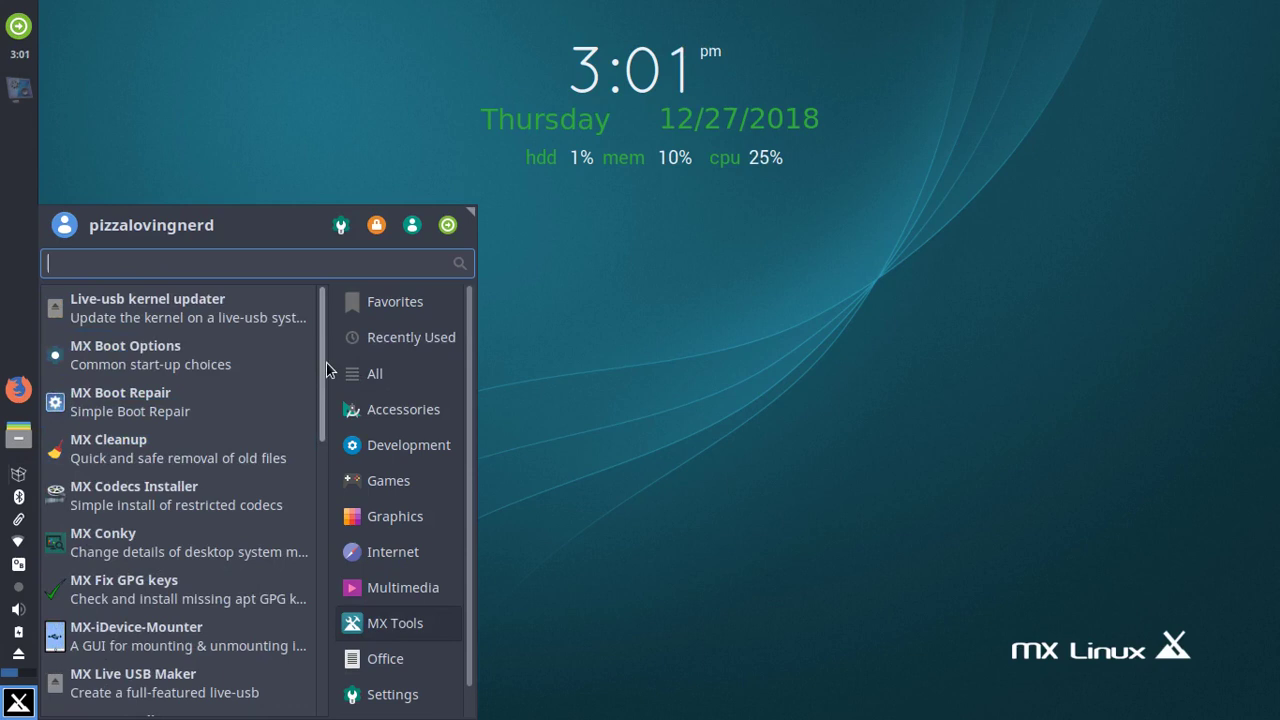
{"action": "scroll", "coordinate": [140, 391], "scroll_direction": "down", "scroll_amount": 3}
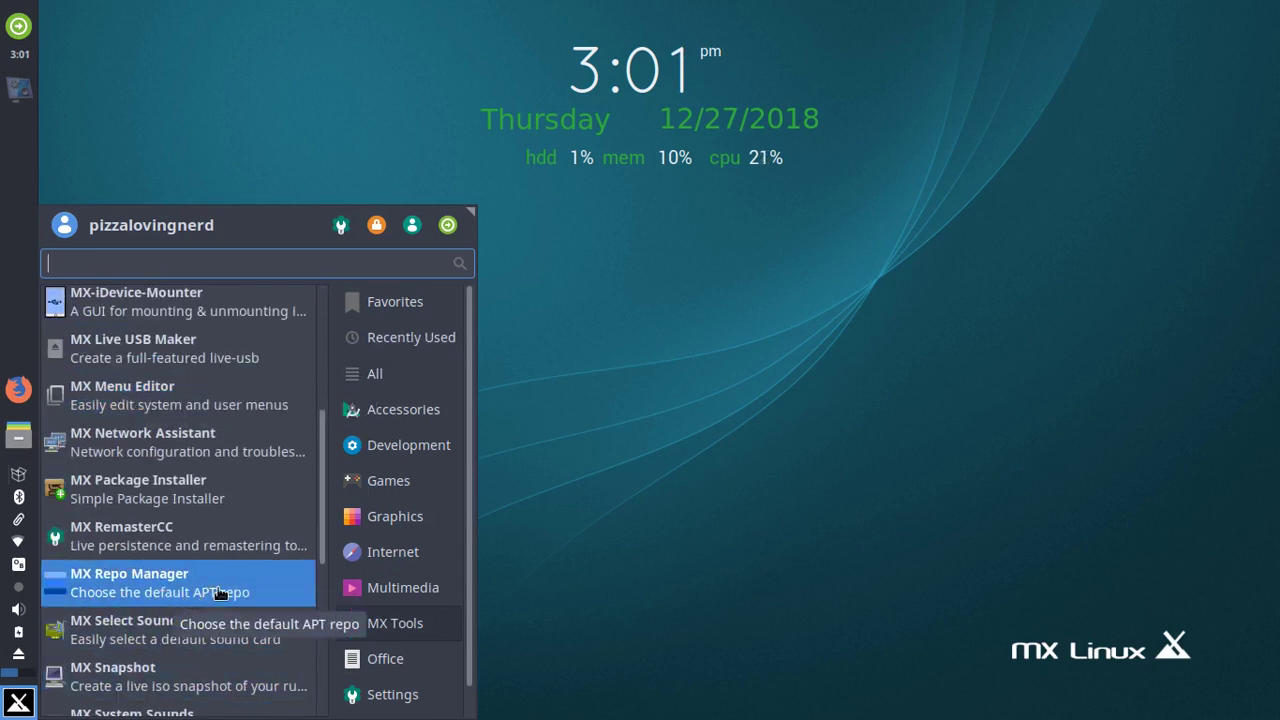
{"action": "scroll", "coordinate": [220, 593], "scroll_direction": "down", "scroll_amount": 4}
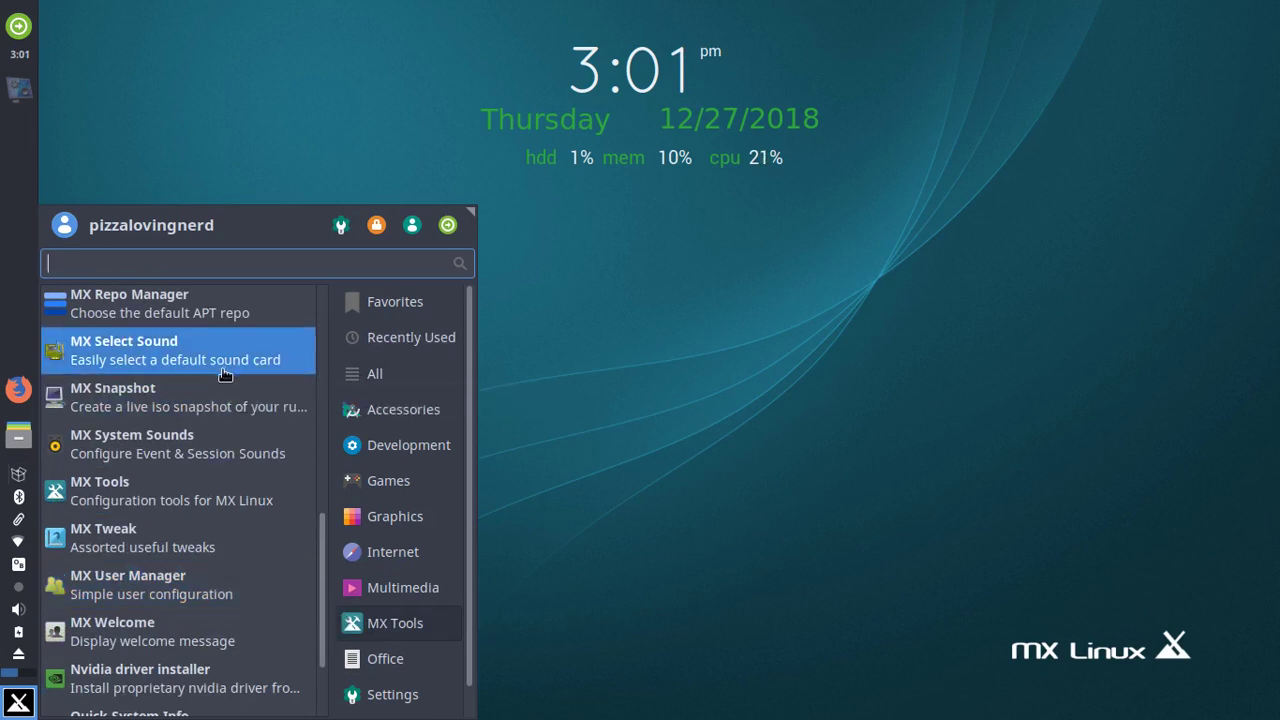
{"action": "scroll", "coordinate": [190, 441], "scroll_direction": "down", "scroll_amount": 2}
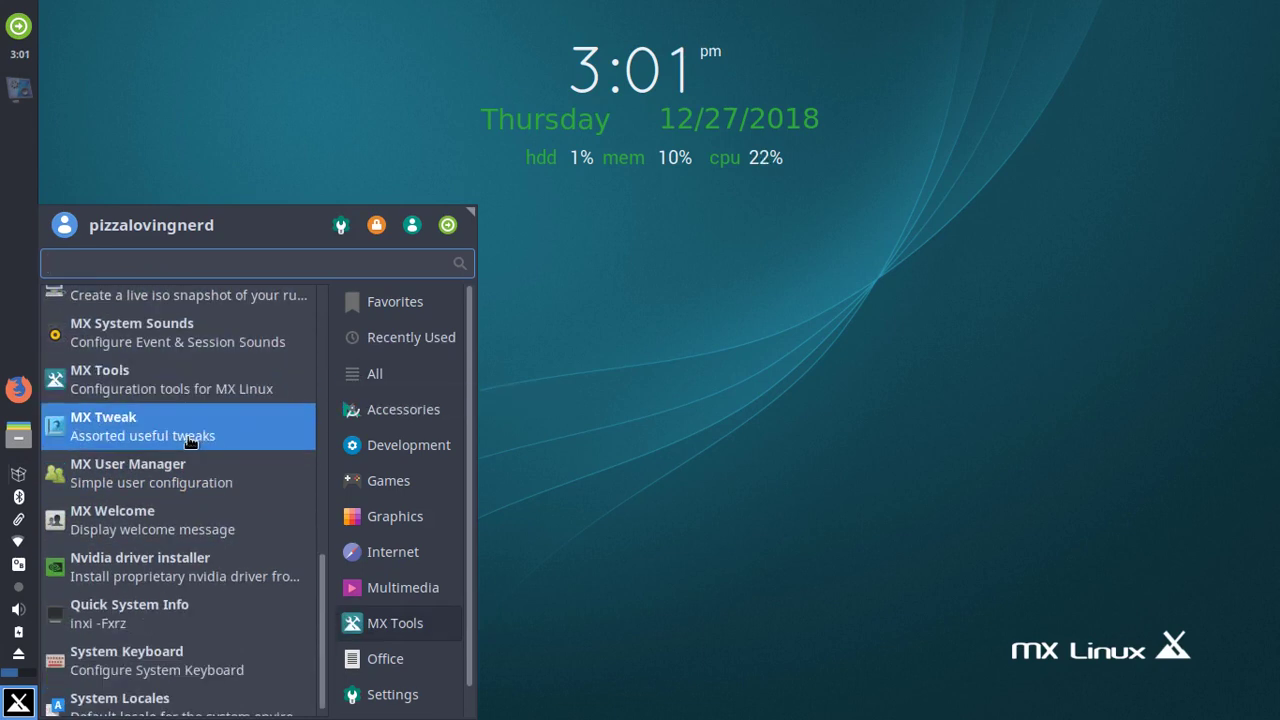
{"action": "scroll", "coordinate": [190, 441], "scroll_direction": "down", "scroll_amount": 1}
- Open and close MX Tweak, then search the applications menu for 'mx too'
{"action": "left_click", "coordinate": [184, 437]}
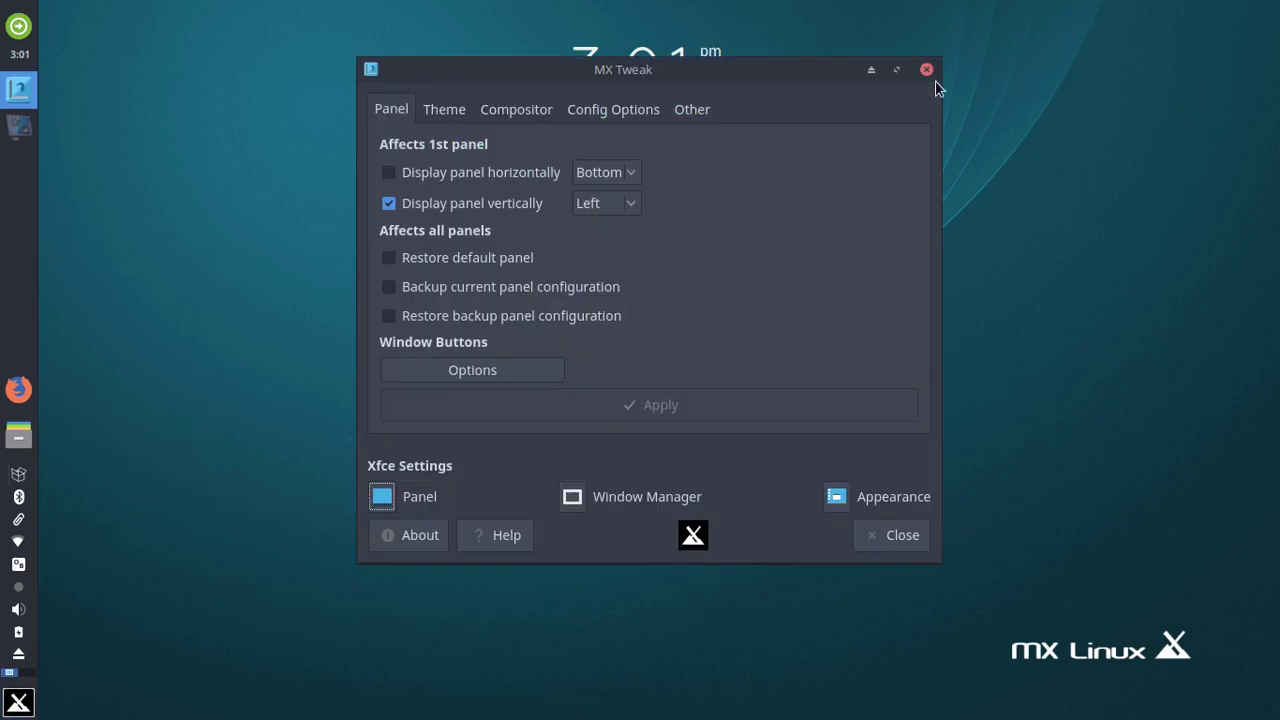
{"action": "left_click", "coordinate": [926, 70]}
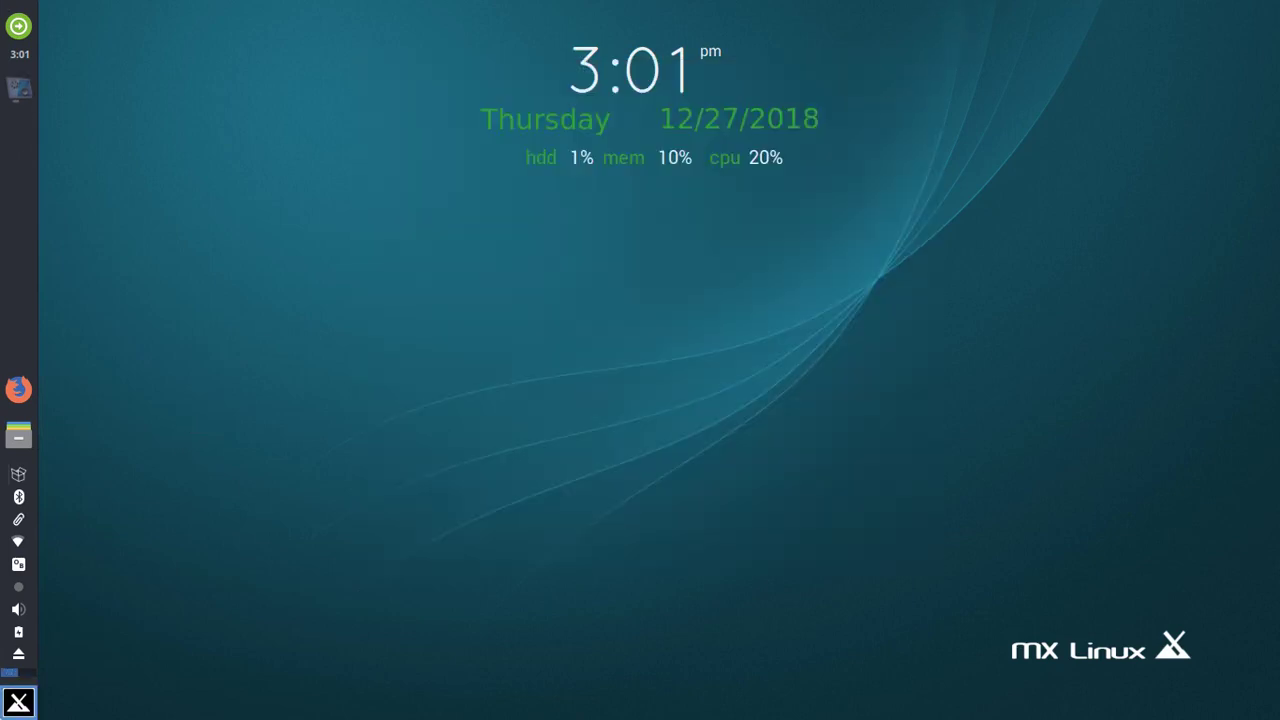
{"action": "key", "text": "super"}
{"action": "type", "text": "mst"}
{"action": "key", "text": "BackSpace"}
{"action": "type", "text": "tol"}
{"action": "key", "text": "BackSpace"}
{"action": "type", "text": "ol"}
{"action": "key", "text": "BackSpace"}
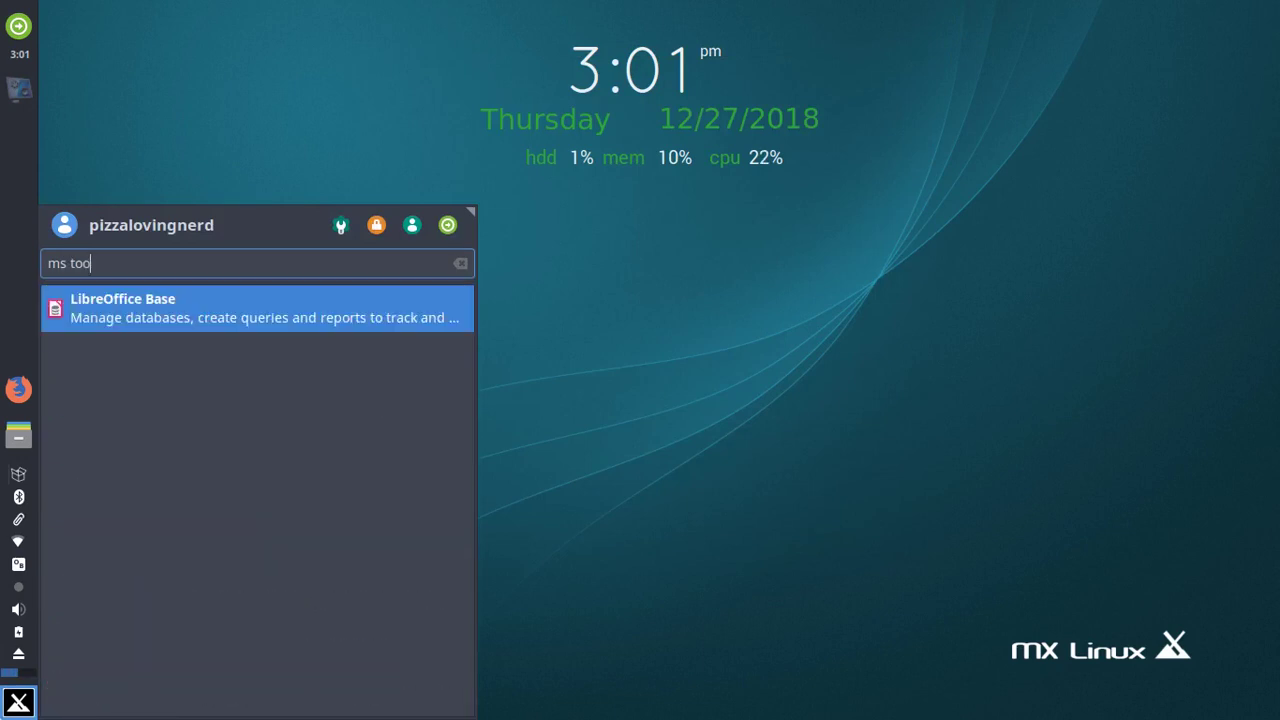
- Launch MX Tools from the menu search and scroll through its tool list
{"action": "key", "text": "BackSpace"}
{"action": "key", "text": "BackSpace"}
{"action": "key", "text": "BackSpace"}
{"action": "key", "text": "BackSpace"}
{"action": "type", "text": "too"}
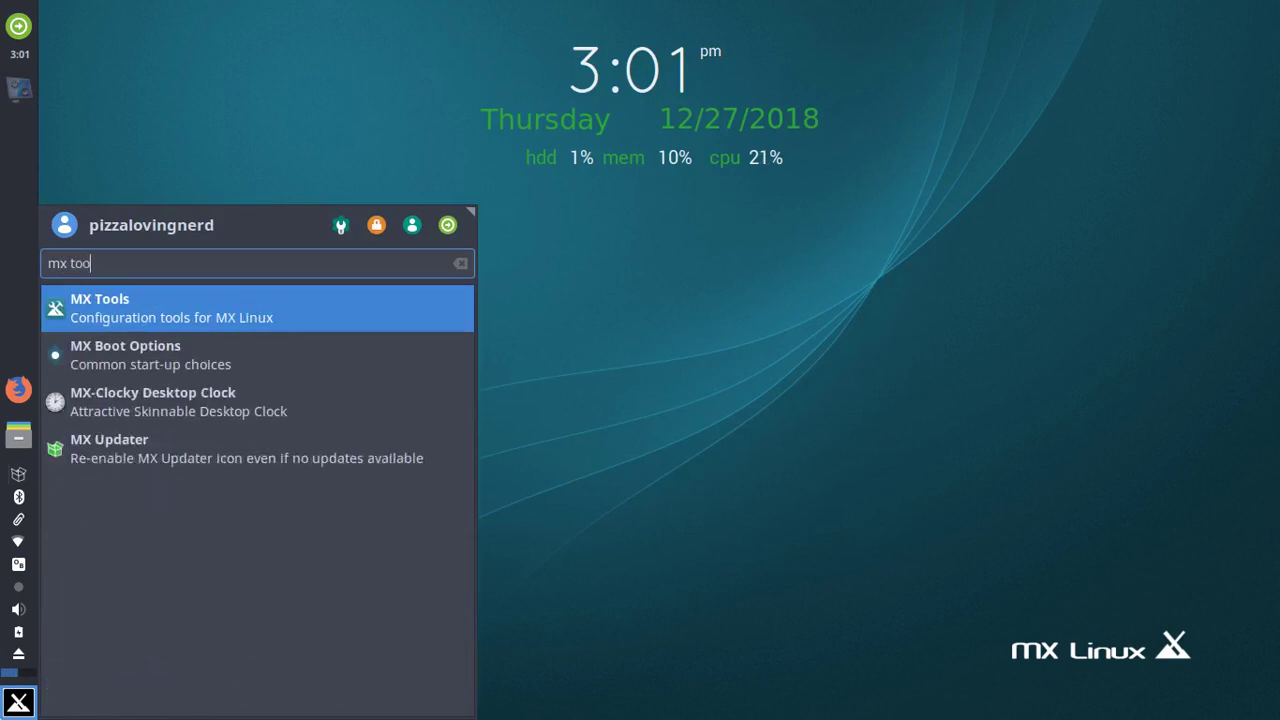
{"action": "key", "text": "Return"}
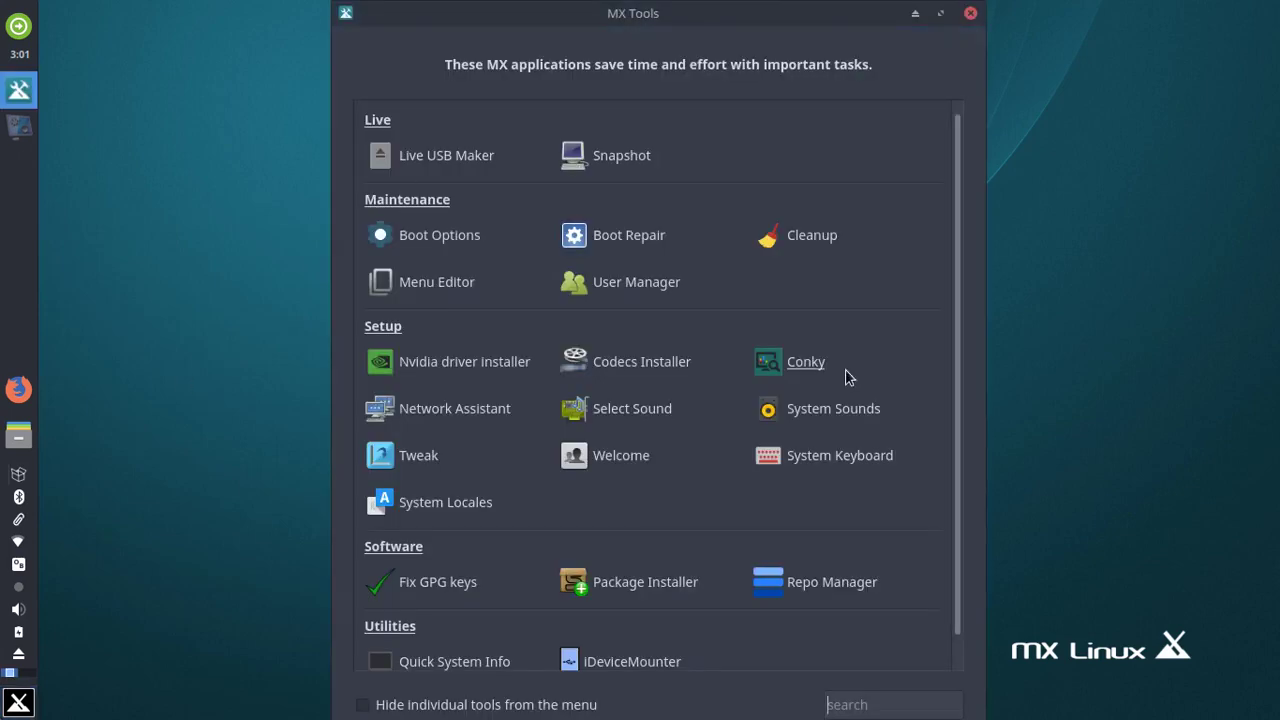
{"action": "scroll", "coordinate": [845, 369], "scroll_direction": "down", "scroll_amount": 1}
{"action": "scroll", "coordinate": [848, 370], "scroll_direction": "up", "scroll_amount": 1}
- Open the MX Conky settings, close it, then close the MX Tools window
{"action": "left_click", "coordinate": [802, 368]}
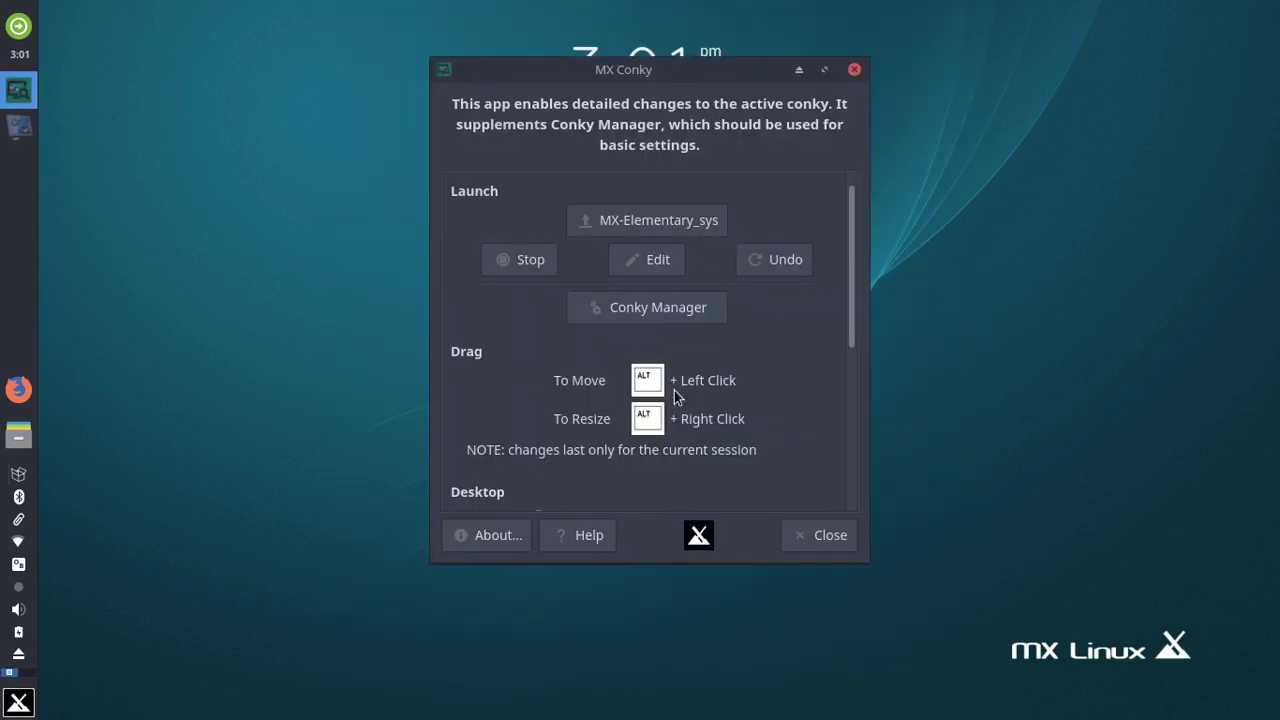
{"action": "left_click", "coordinate": [854, 70]}
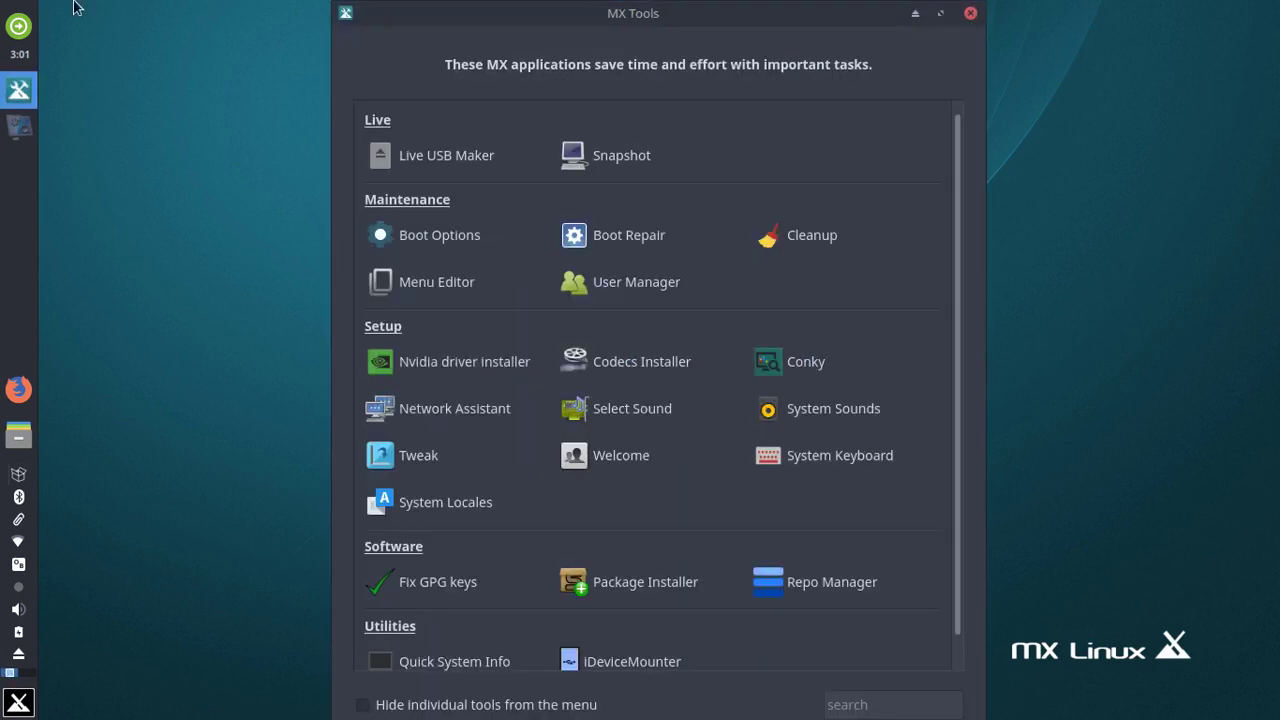
{"action": "left_click", "coordinate": [18, 54]}
{"action": "left_click", "coordinate": [18, 702]}
{"action": "type", "text": "conk"}
{"action": "key", "text": "Escape"}
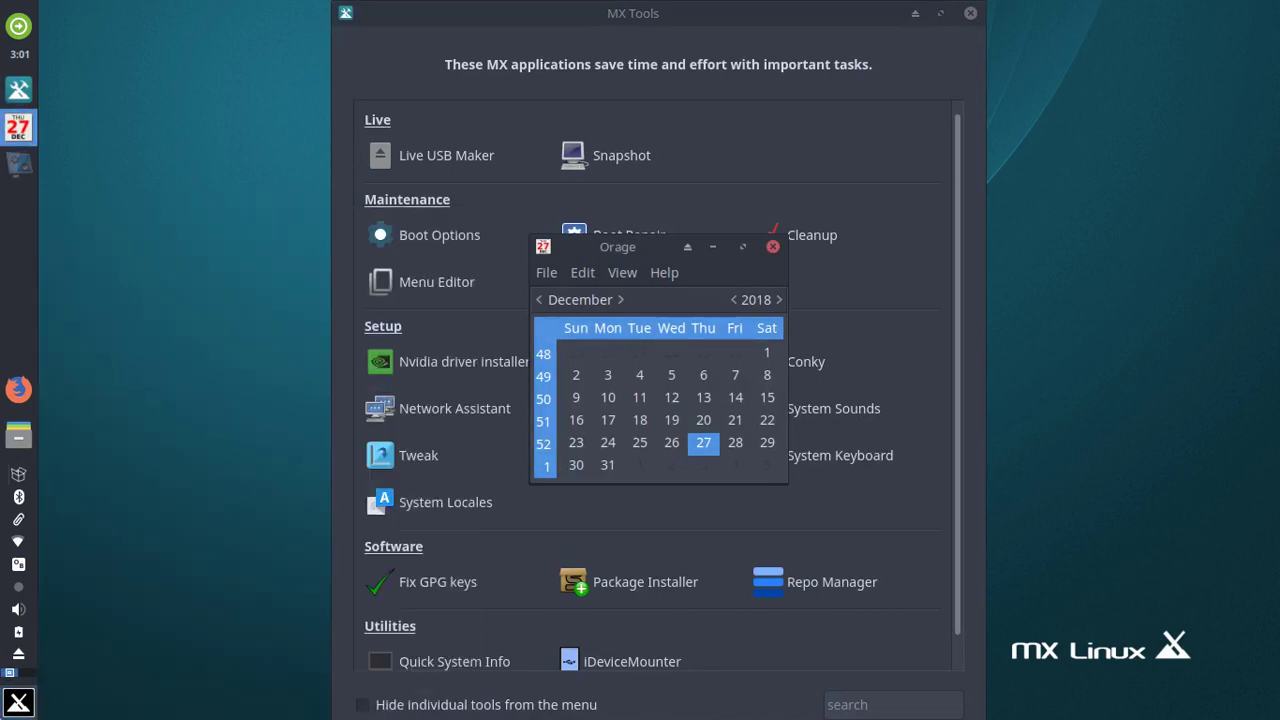
{"action": "left_click", "coordinate": [968, 11]}
- Close the calendar and launch Conky Manager by searching 'conky' in the menu
{"action": "left_click", "coordinate": [773, 247]}
{"action": "left_click", "coordinate": [18, 702]}
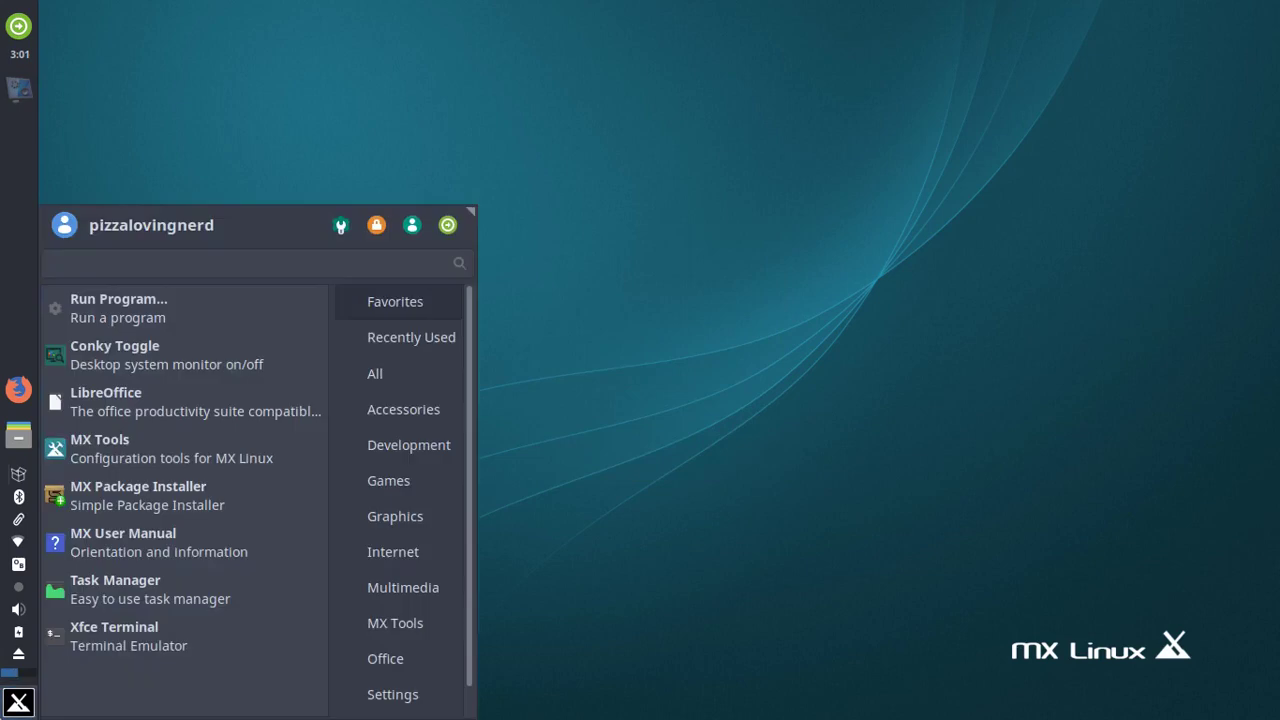
{"action": "type", "text": "com"}
{"action": "key", "text": "BackSpace"}
{"action": "key", "text": "Escape"}
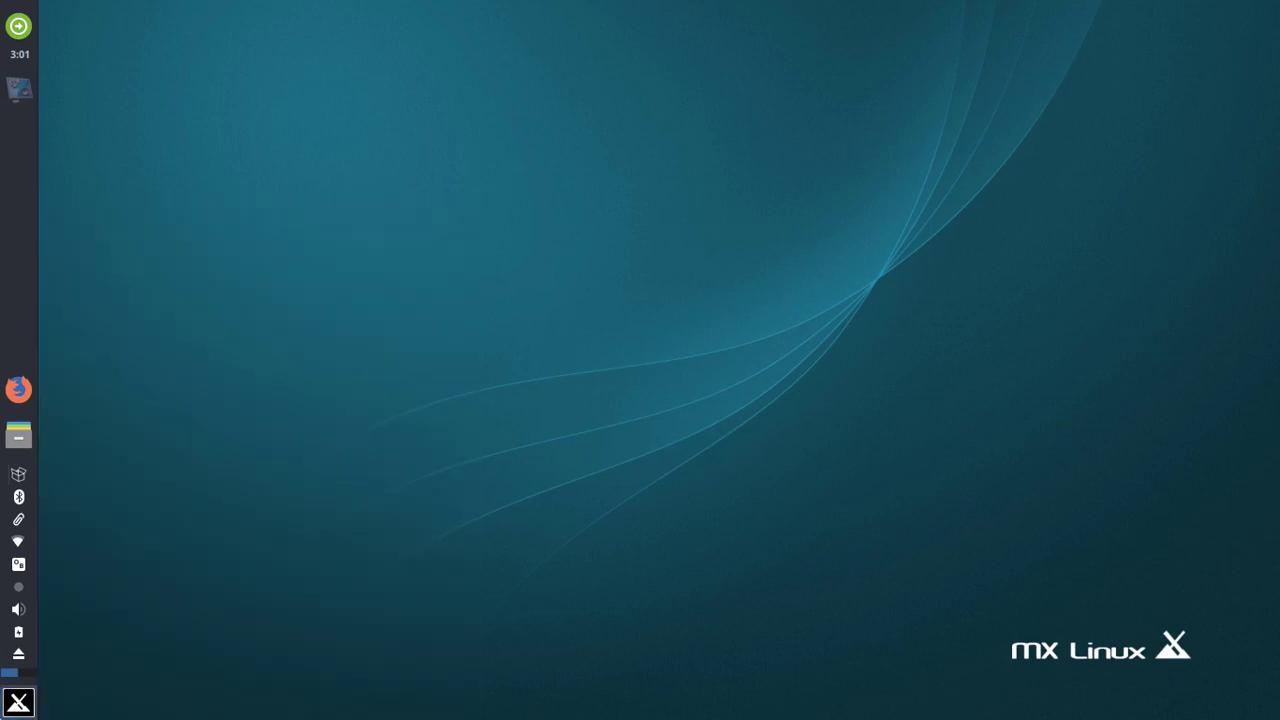
{"action": "key", "text": "super"}
{"action": "type", "text": "conky"}
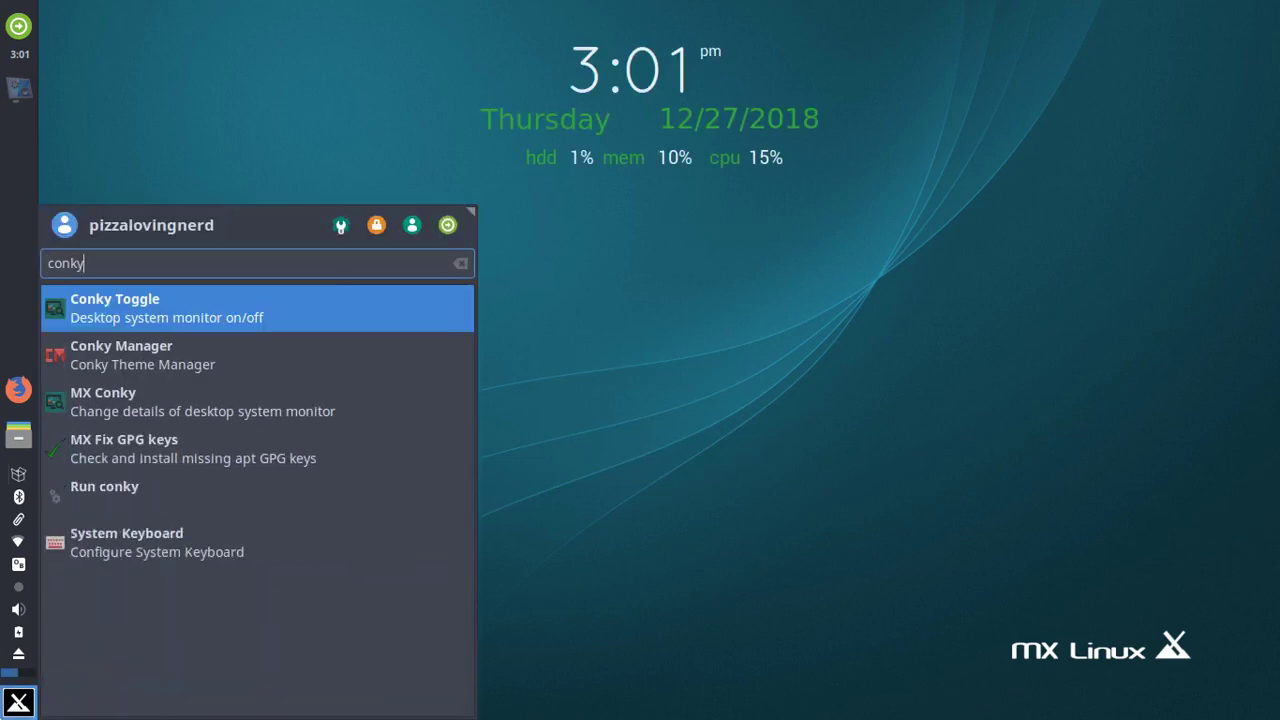
{"action": "key", "text": "Down"}
{"action": "key", "text": "Return"}
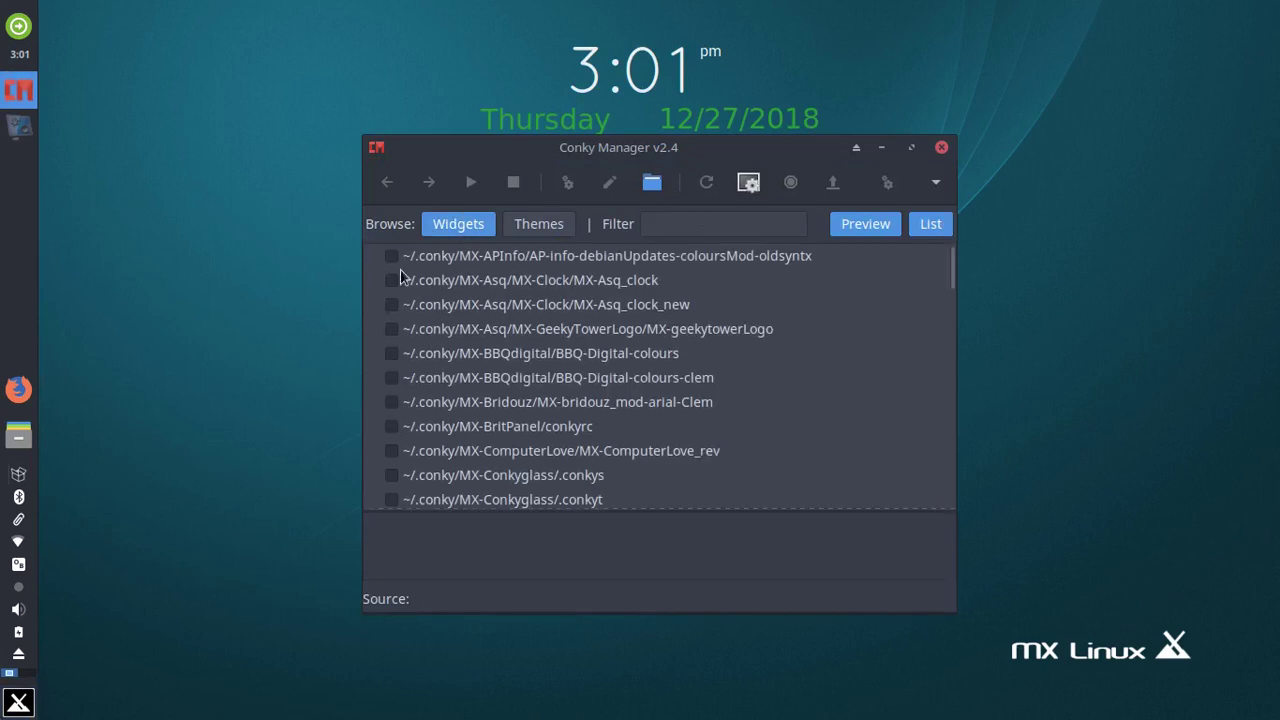
- Turn on the first widget in Conky Manager and turn off MX-Elementary_sys
{"action": "left_click_drag", "start_coordinate": [501, 153], "coordinate": [408, 258]}
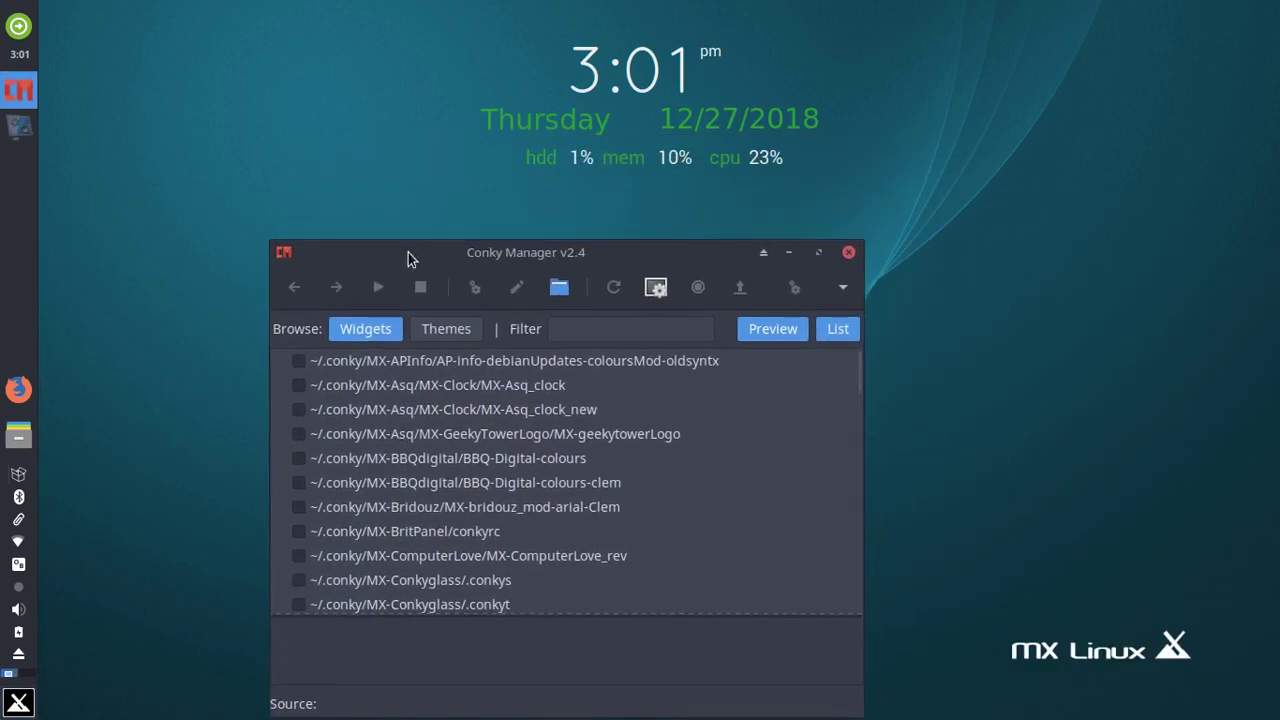
{"action": "left_click", "coordinate": [299, 361]}
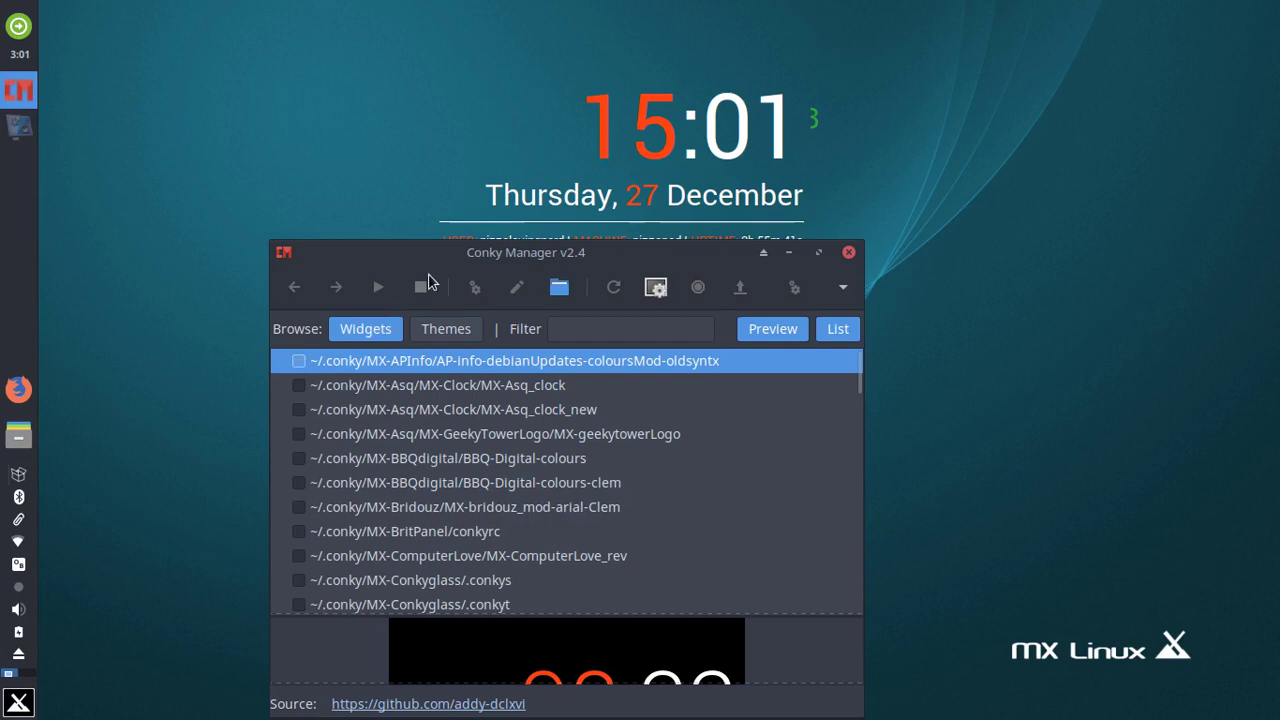
{"action": "left_click_drag", "start_coordinate": [430, 270], "coordinate": [450, 188]}
{"action": "scroll", "coordinate": [338, 399], "scroll_direction": "down", "scroll_amount": 15}
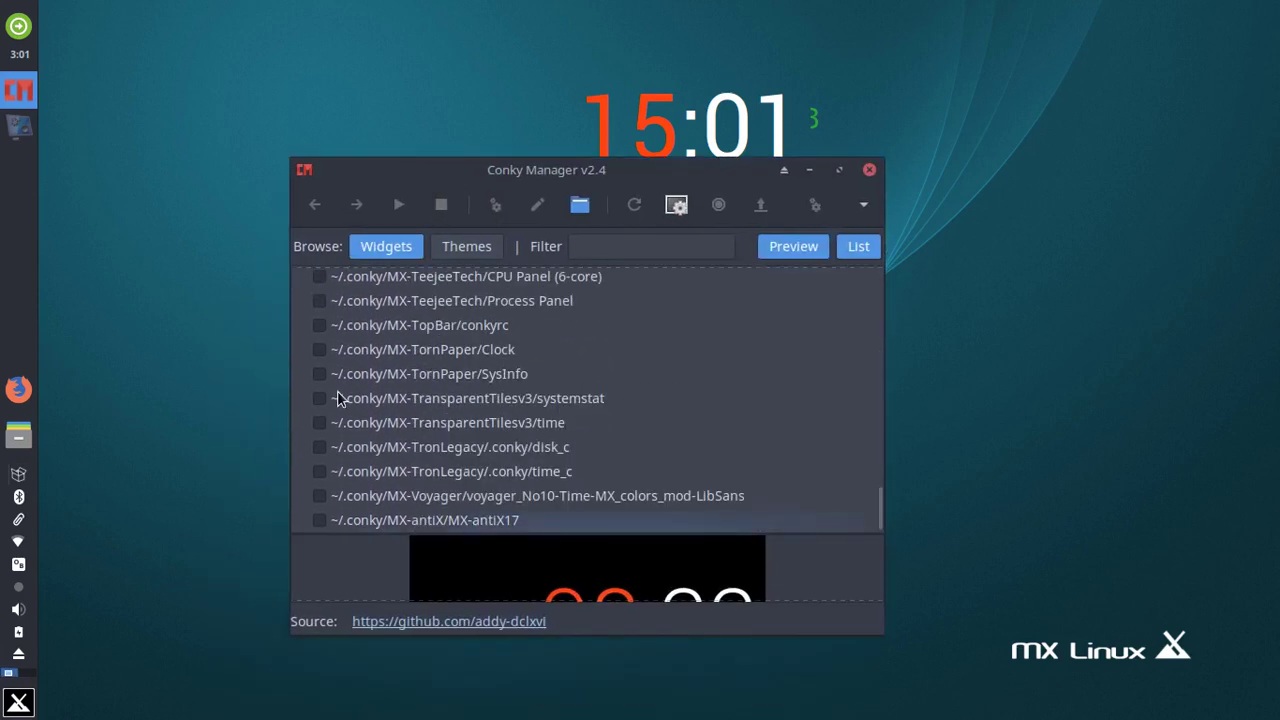
{"action": "scroll", "coordinate": [338, 399], "scroll_direction": "up", "scroll_amount": 10}
{"action": "scroll", "coordinate": [338, 399], "scroll_direction": "up", "scroll_amount": 4}
{"action": "scroll", "coordinate": [338, 399], "scroll_direction": "down", "scroll_amount": 1}
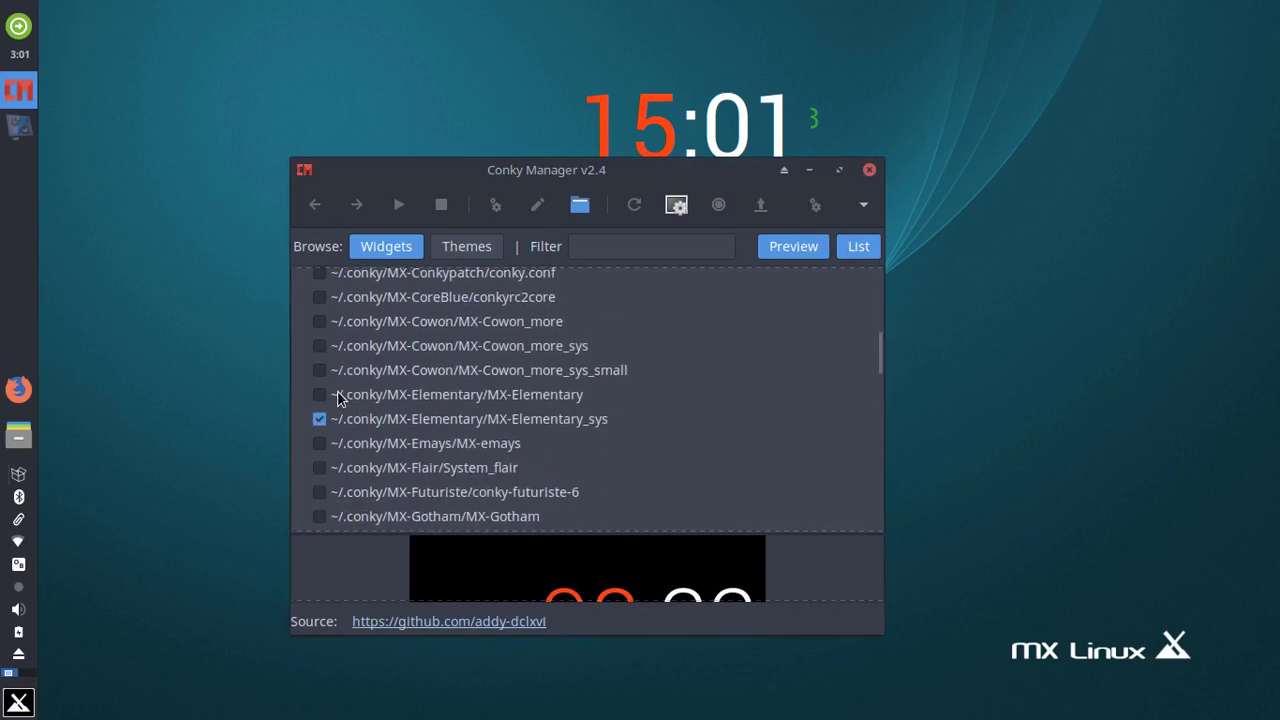
{"action": "left_click", "coordinate": [322, 421]}
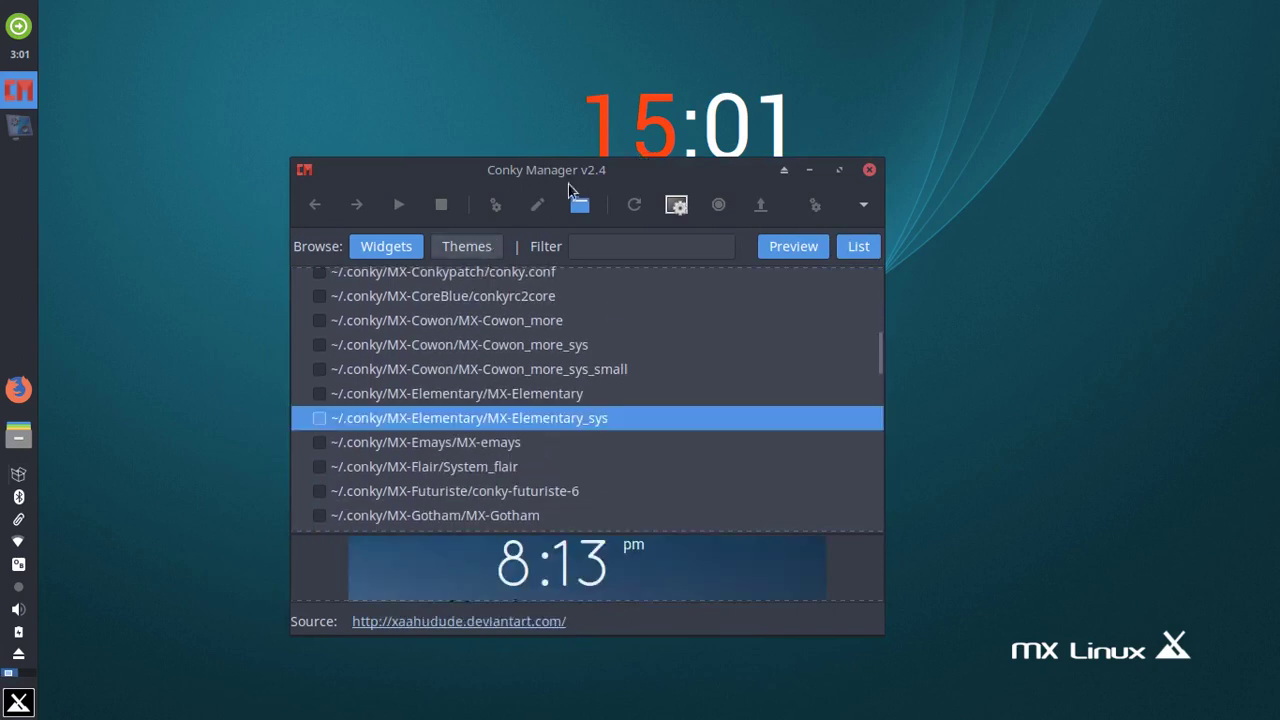
- Preview the TransparentTilesv3 theme, then return to widgets shown as a plain list
{"action": "left_click_drag", "start_coordinate": [592, 178], "coordinate": [646, 350]}
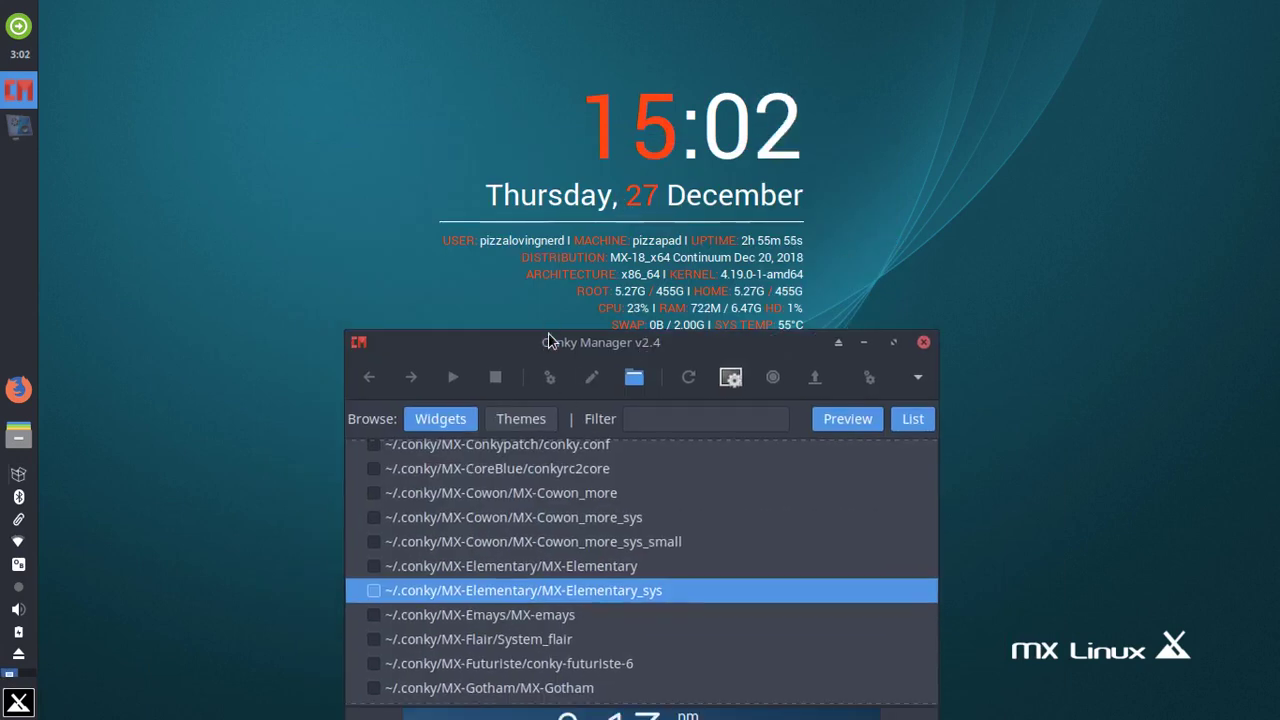
{"action": "left_click_drag", "start_coordinate": [538, 337], "coordinate": [339, 126]}
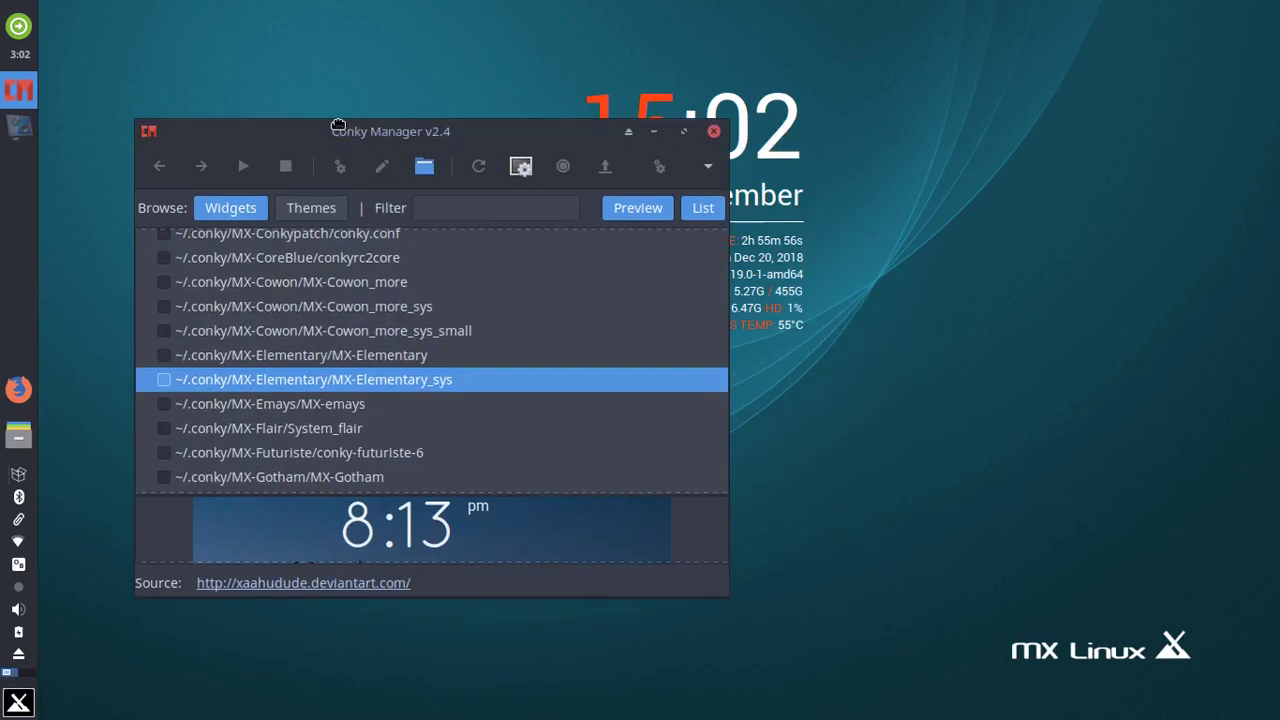
{"action": "left_click", "coordinate": [290, 209]}
{"action": "left_click", "coordinate": [196, 232]}
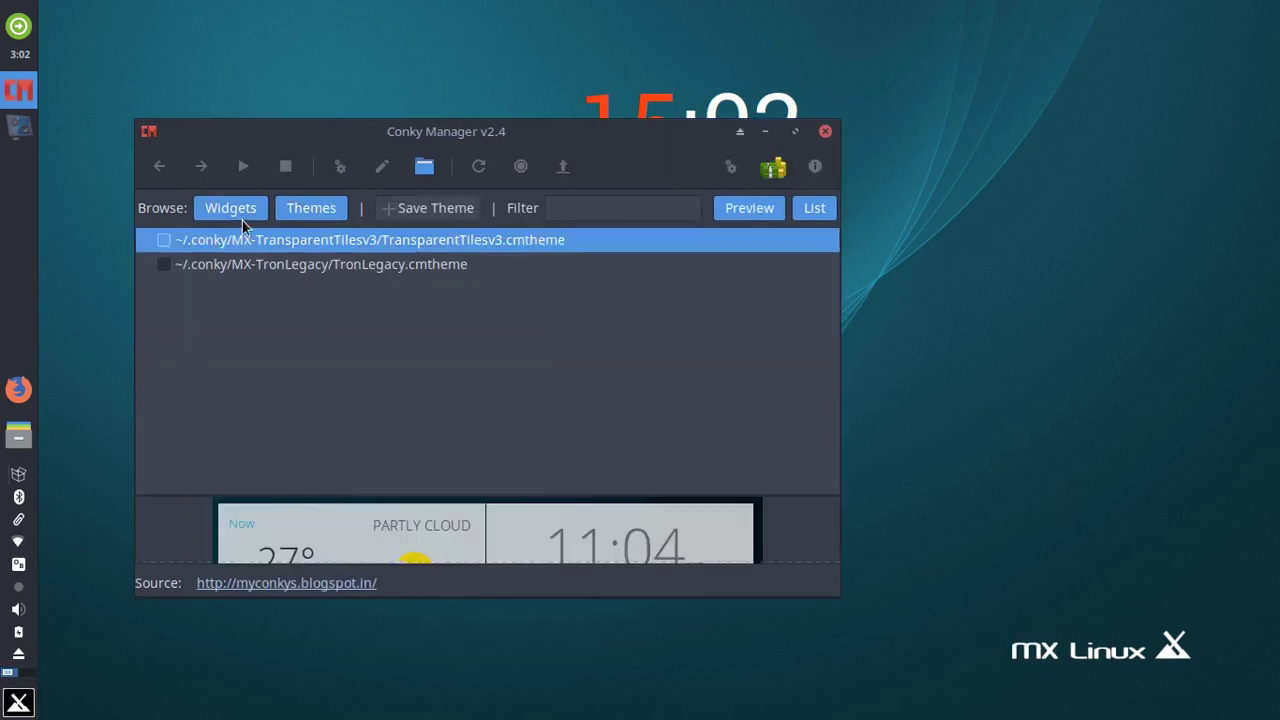
{"action": "left_click", "coordinate": [237, 208]}
{"action": "scroll", "coordinate": [164, 485], "scroll_direction": "down", "scroll_amount": 10}
{"action": "scroll", "coordinate": [164, 488], "scroll_direction": "down", "scroll_amount": 5}
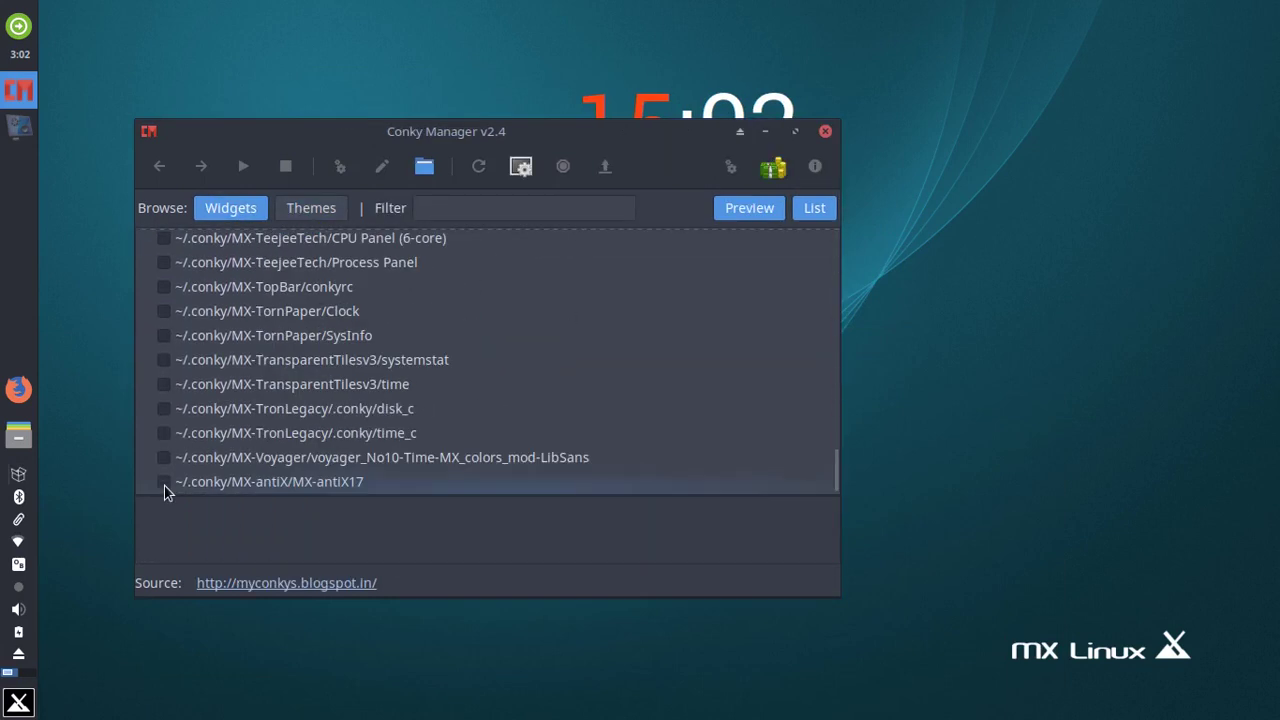
{"action": "left_click", "coordinate": [724, 210]}
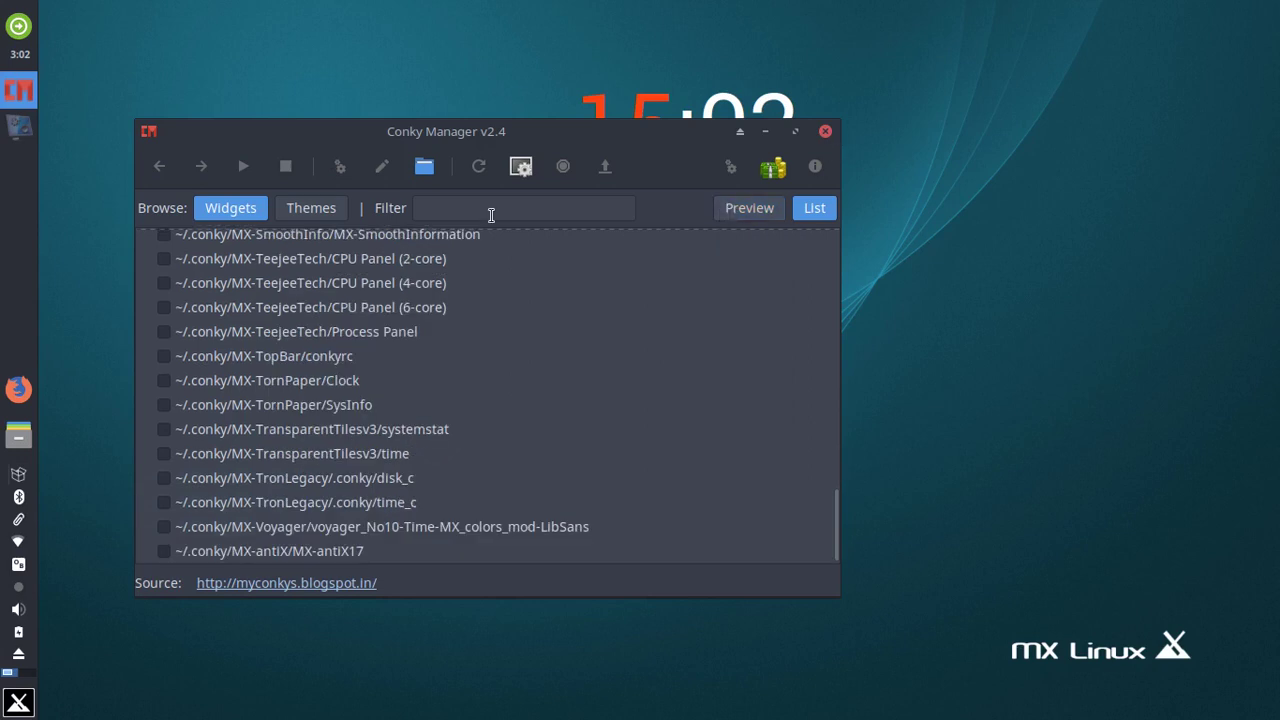
- Dismiss the Generate Preview options and About box, then close Conky Manager
{"action": "left_click", "coordinate": [521, 166]}
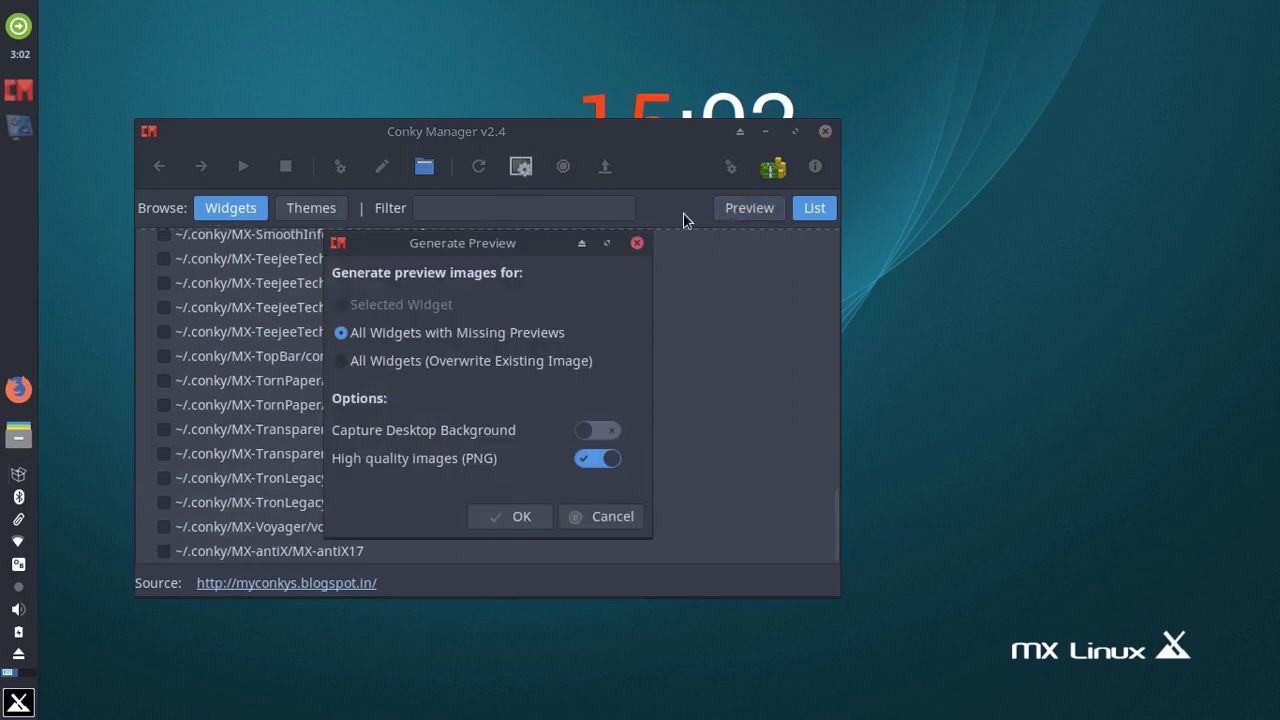
{"action": "left_click", "coordinate": [637, 243]}
{"action": "left_click", "coordinate": [814, 174]}
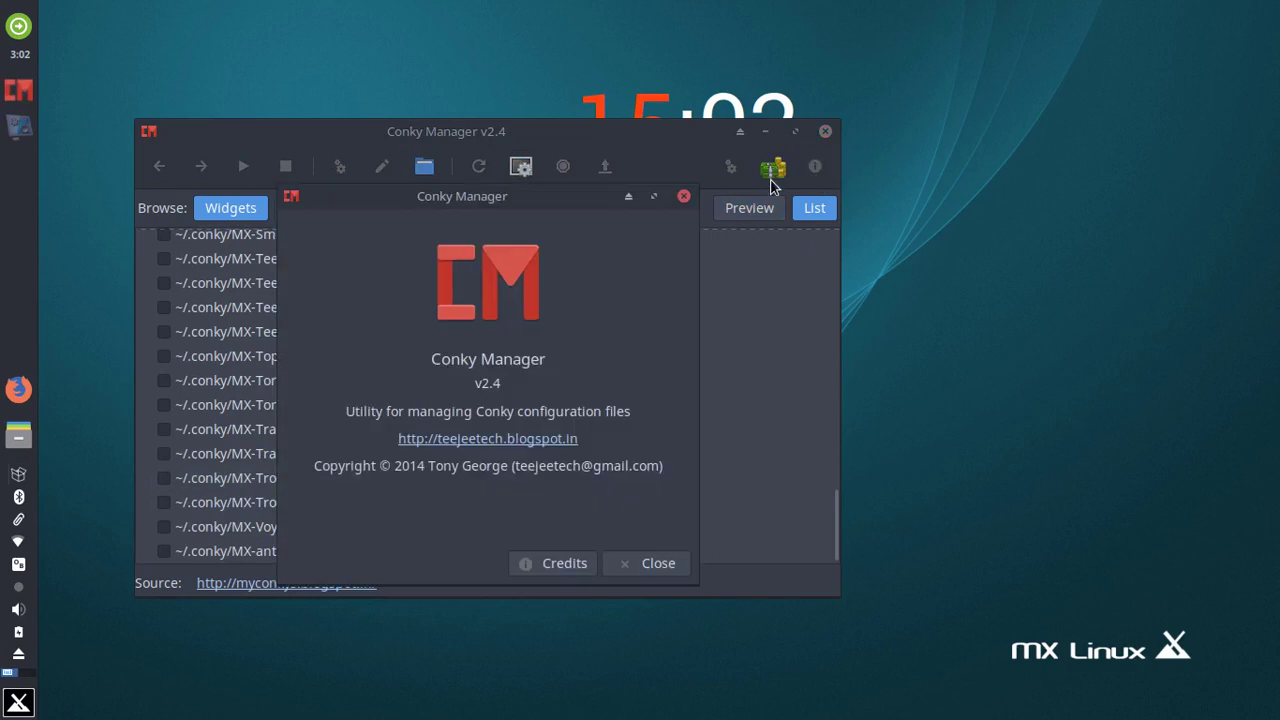
{"action": "left_click", "coordinate": [683, 194]}
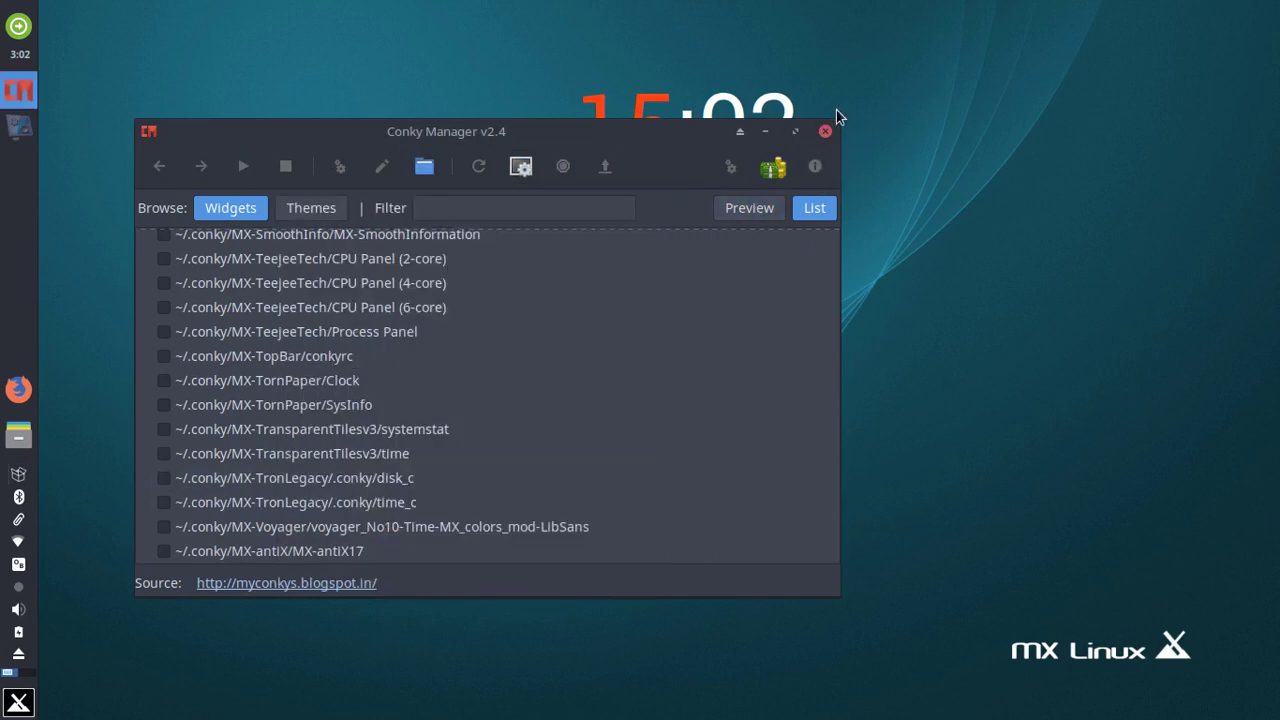
{"action": "left_click", "coordinate": [826, 133]}
{"action": "left_click_drag", "start_coordinate": [483, 414], "coordinate": [888, 548]}
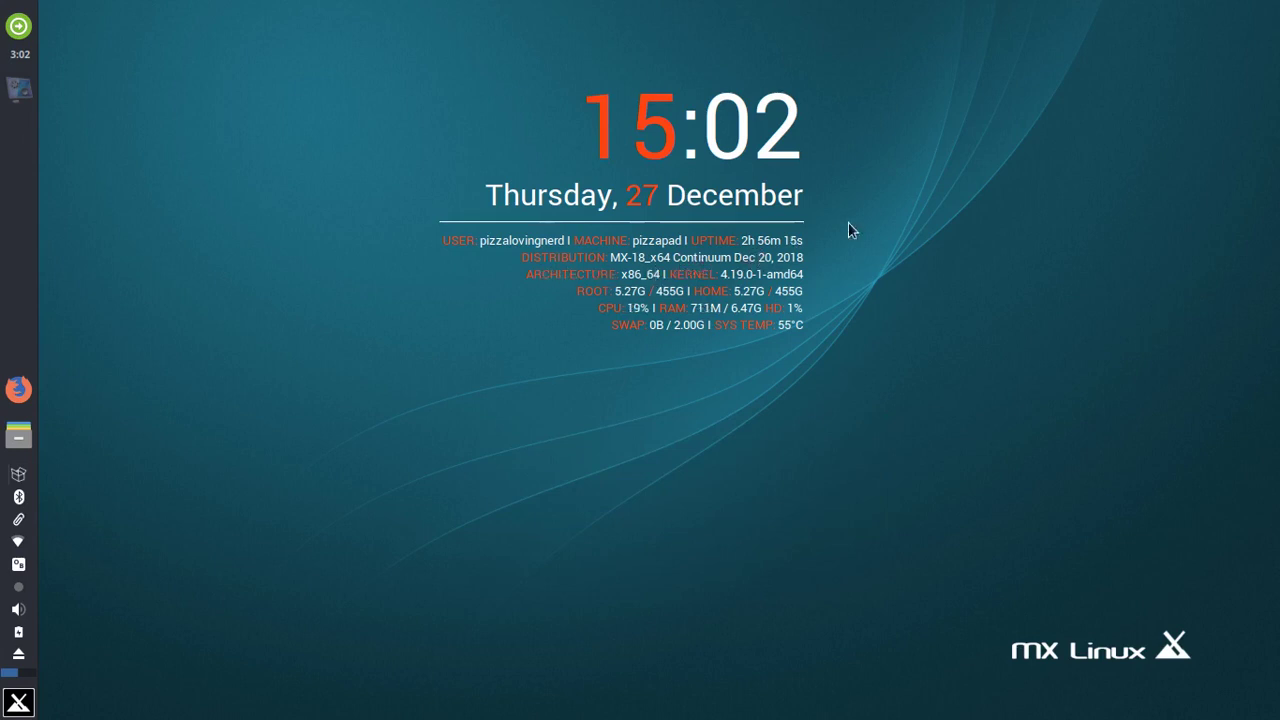
- Browse the Games and MX Tools categories in the applications menu
{"action": "left_click_drag", "start_coordinate": [936, 186], "coordinate": [672, 452]}
{"action": "left_click", "coordinate": [18, 702]}
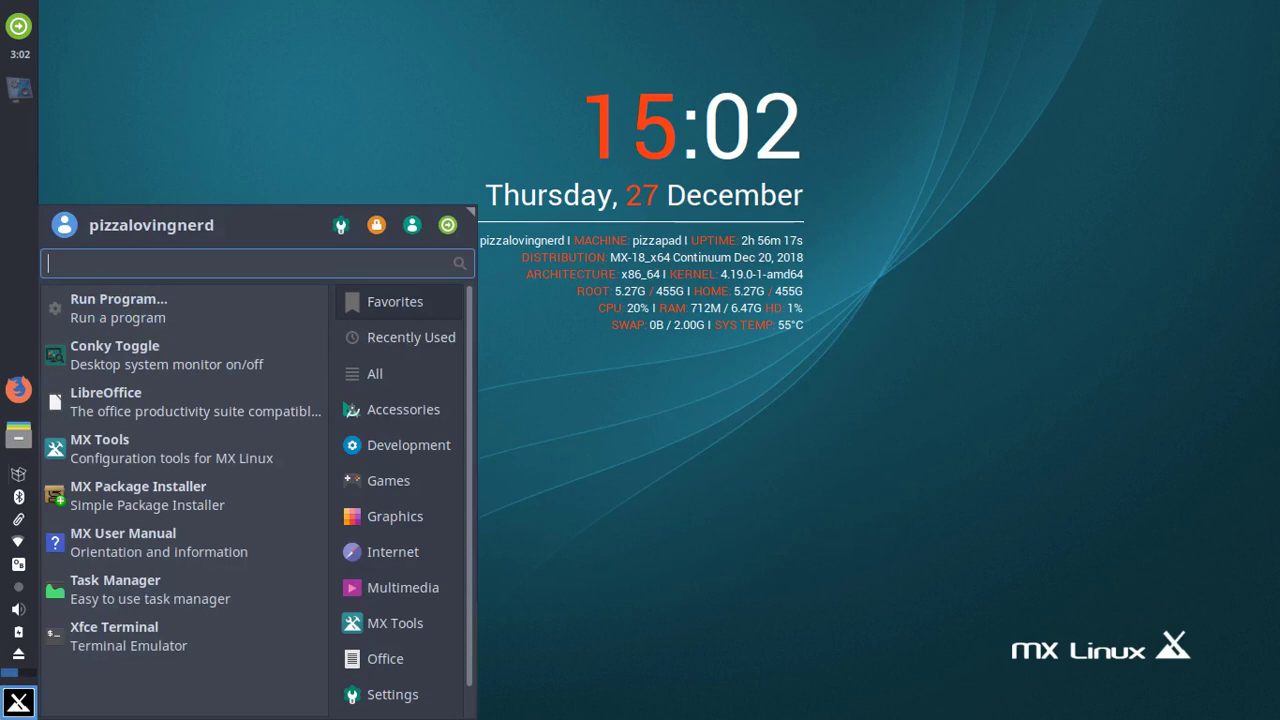
{"action": "scroll", "coordinate": [355, 486], "scroll_direction": "down", "scroll_amount": 1}
{"action": "scroll", "coordinate": [355, 488], "scroll_direction": "up", "scroll_amount": 1}
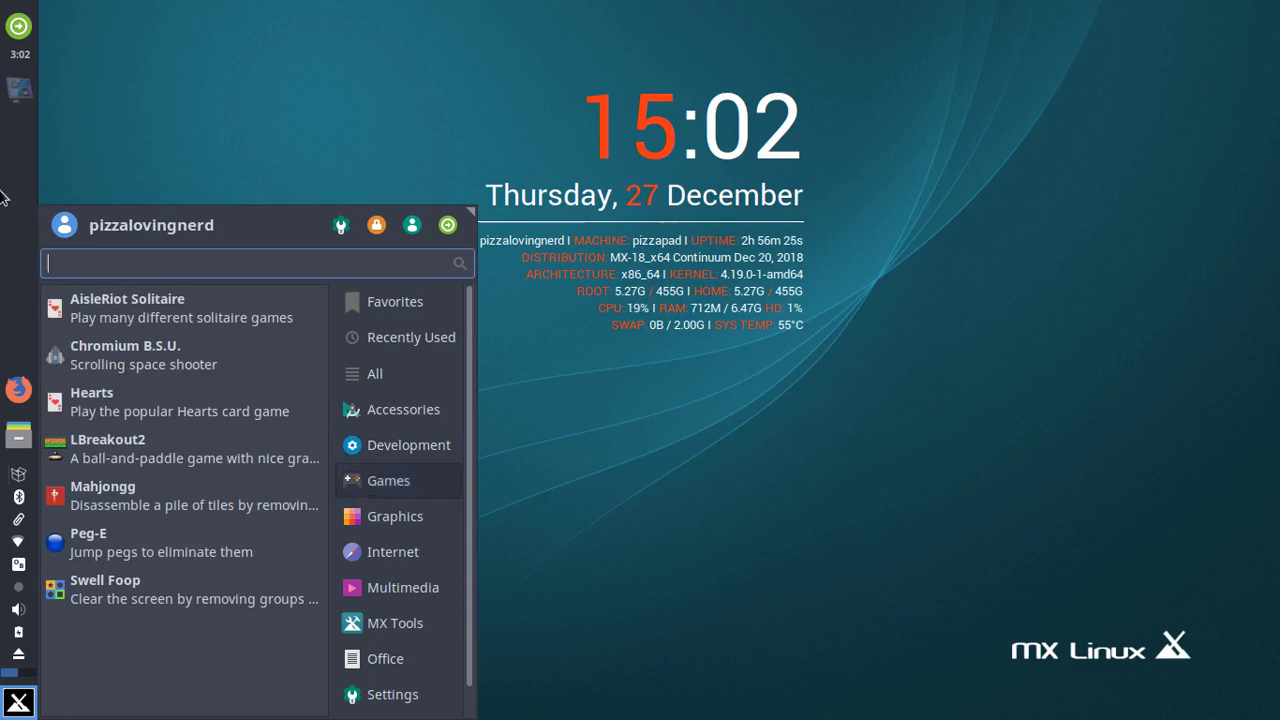
{"action": "key", "text": "Escape"}
{"action": "key", "text": "super"}
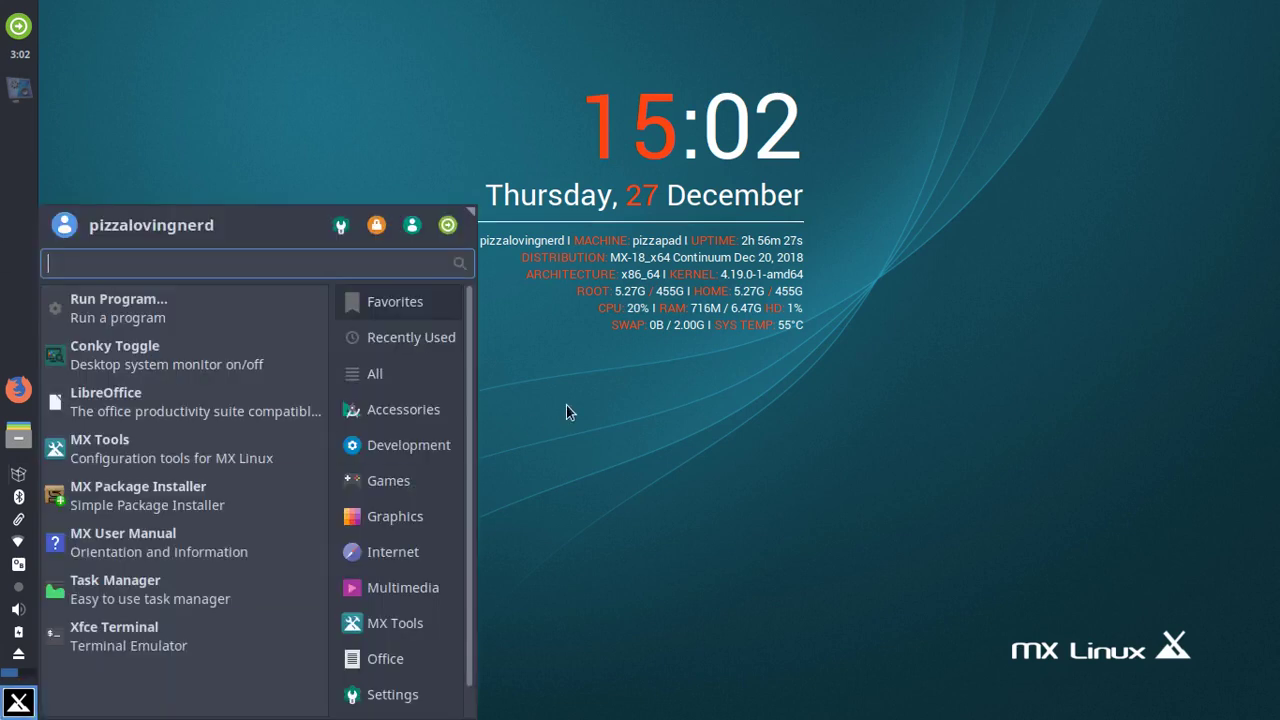
{"action": "mouse_move", "coordinate": [383, 620]}
{"action": "scroll", "coordinate": [213, 618], "scroll_direction": "down", "scroll_amount": 5}
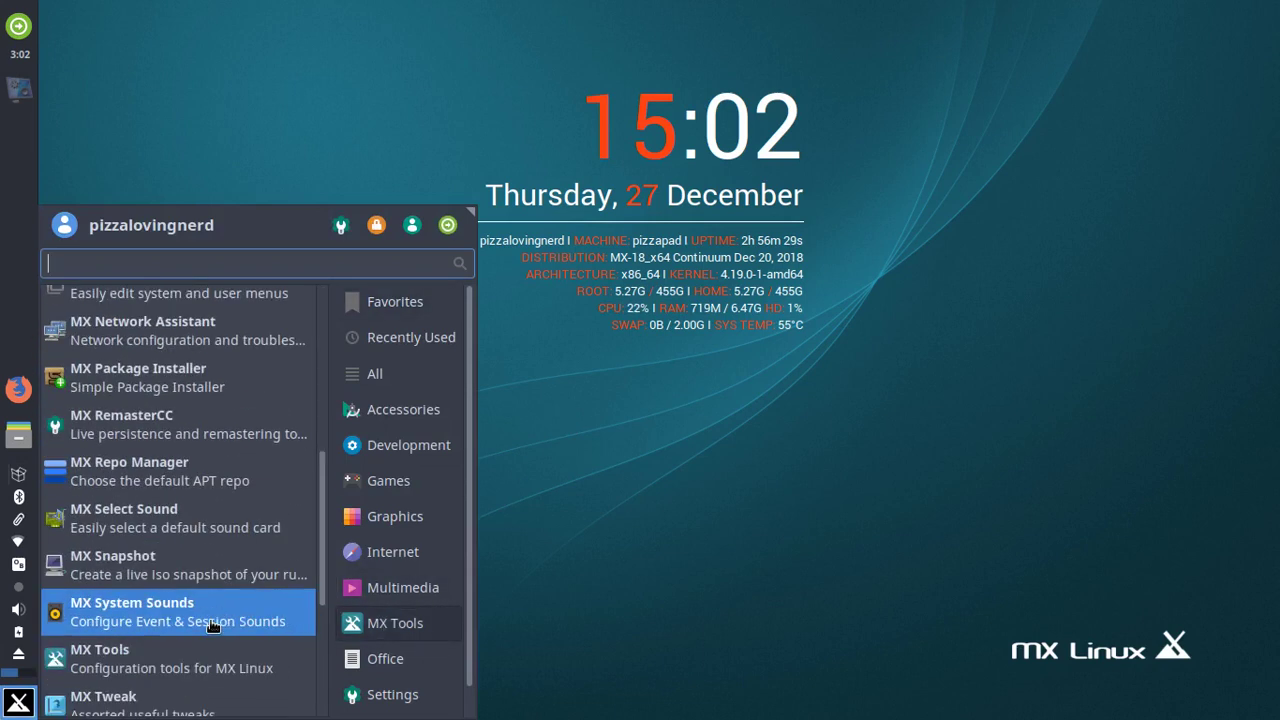
{"action": "scroll", "coordinate": [213, 618], "scroll_direction": "up", "scroll_amount": 5}
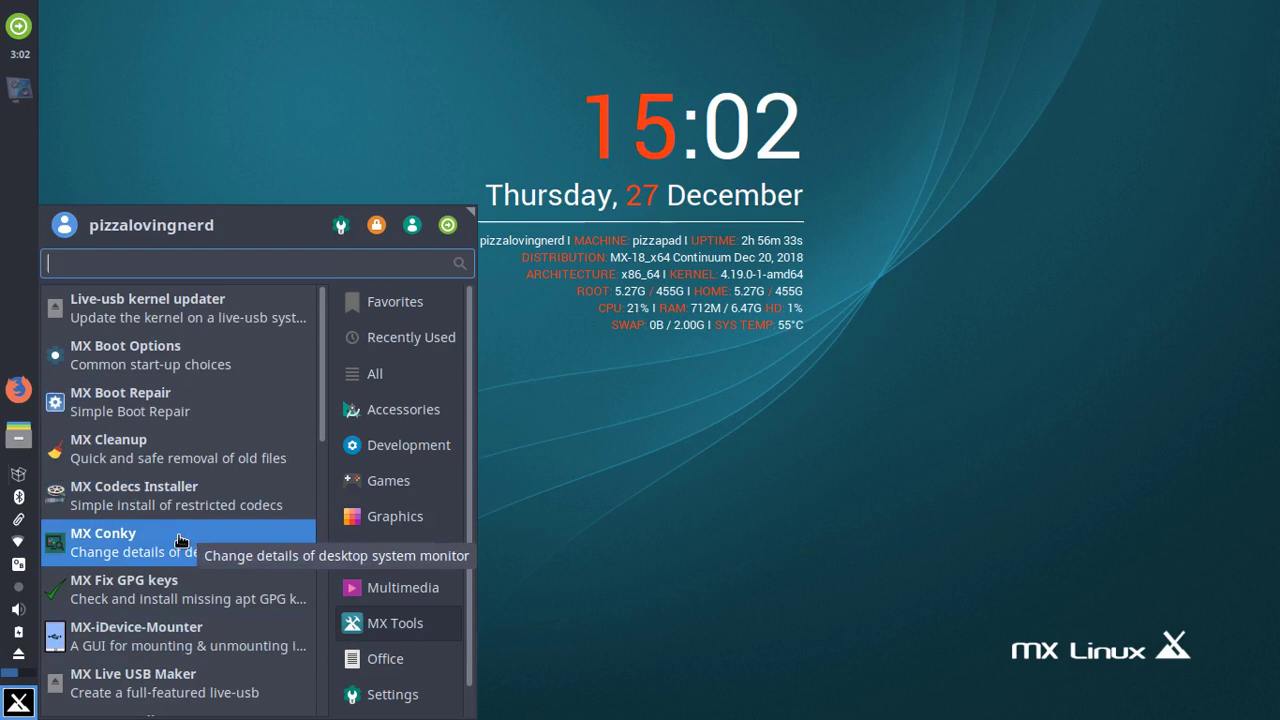
{"action": "scroll", "coordinate": [180, 541], "scroll_direction": "down", "scroll_amount": 5}
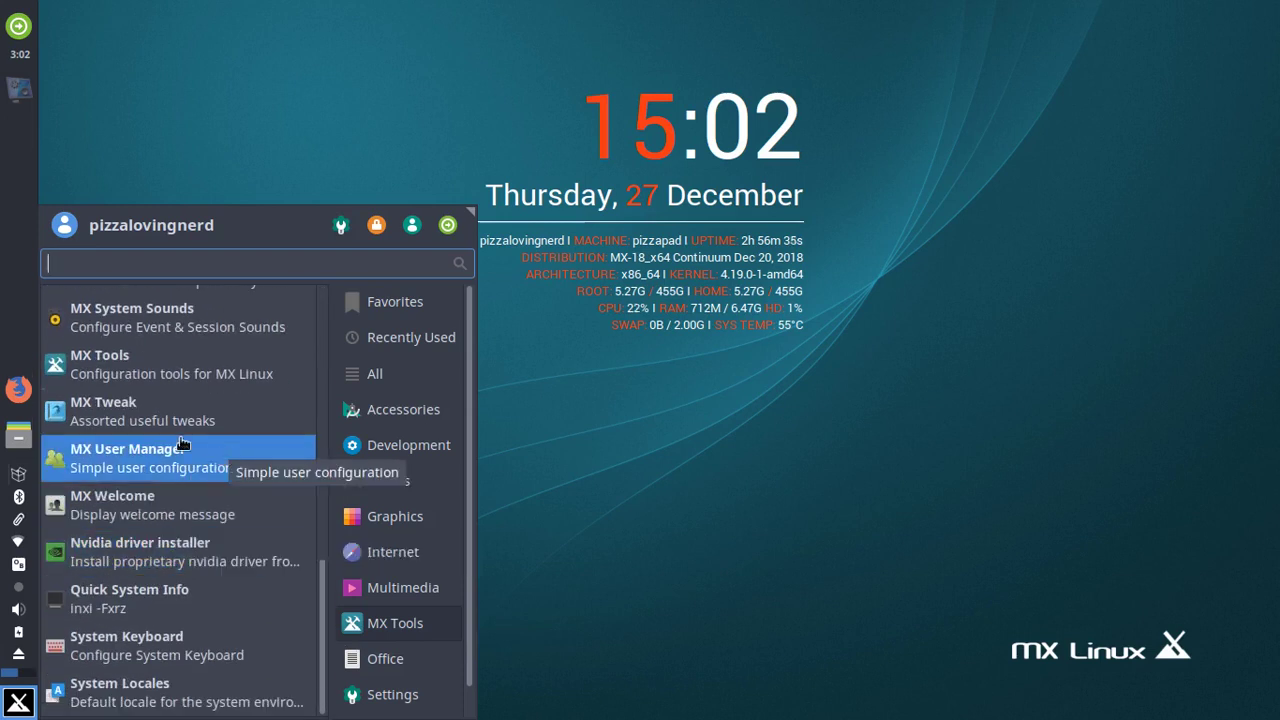
- Launch MX Package Installer and start installing Budgie Desktop from Desktop Environments
{"action": "type", "text": "pack"}
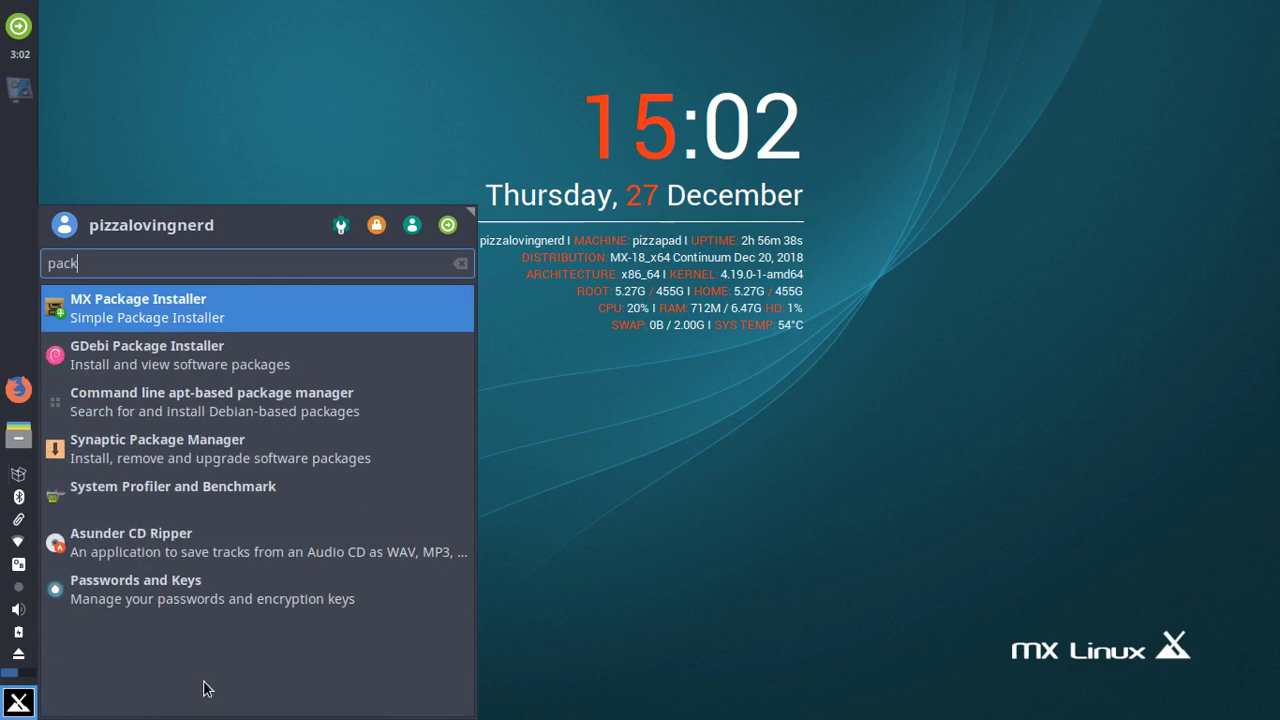
{"action": "key", "text": "Return"}
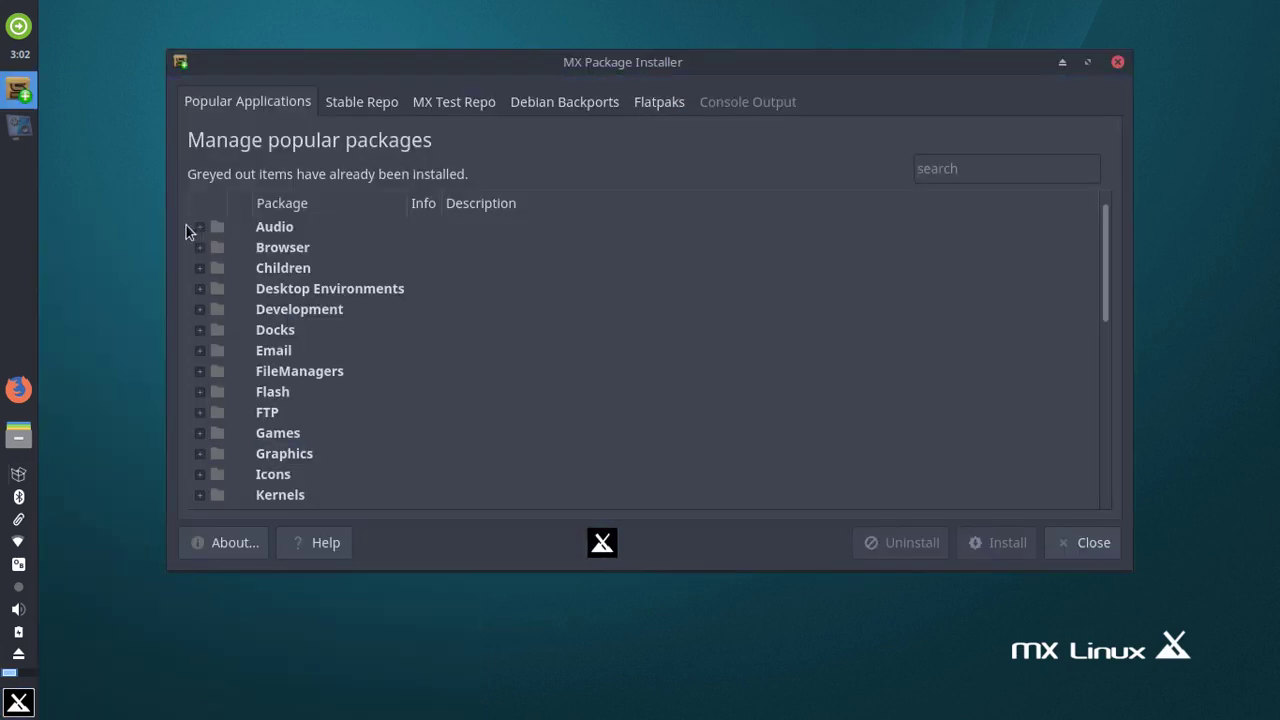
{"action": "left_click", "coordinate": [201, 289]}
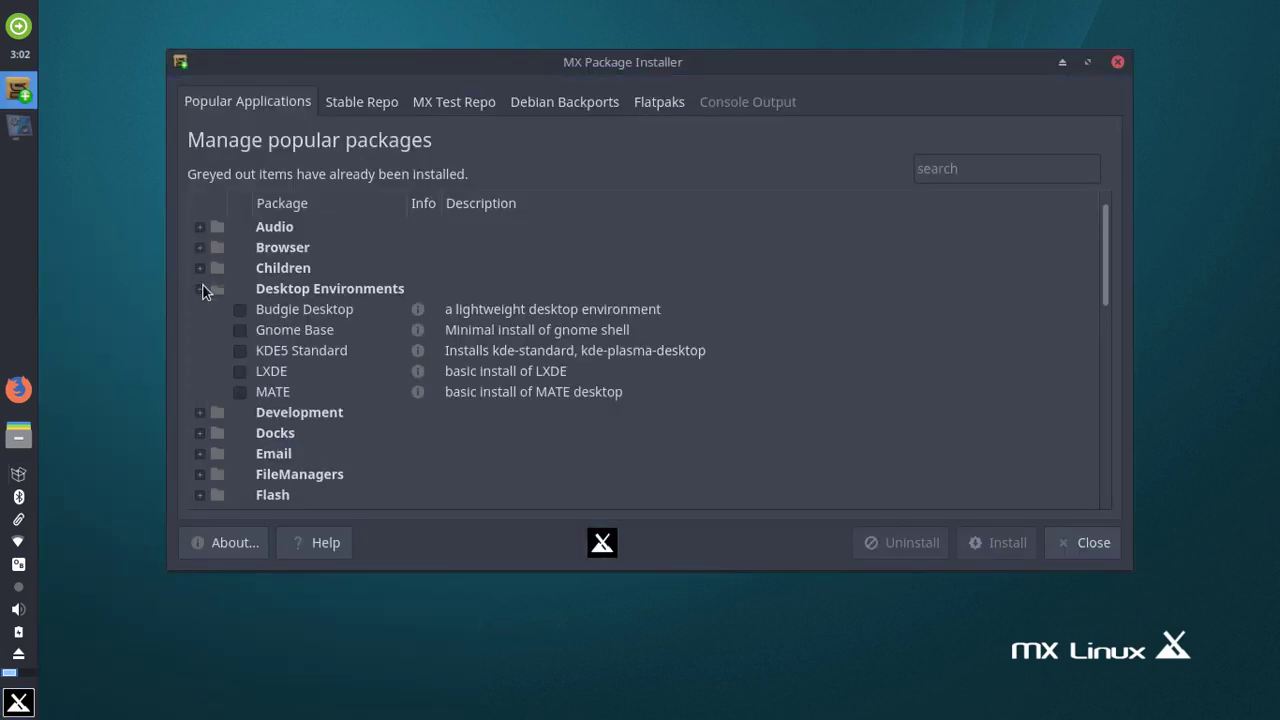
{"action": "left_click", "coordinate": [257, 313]}
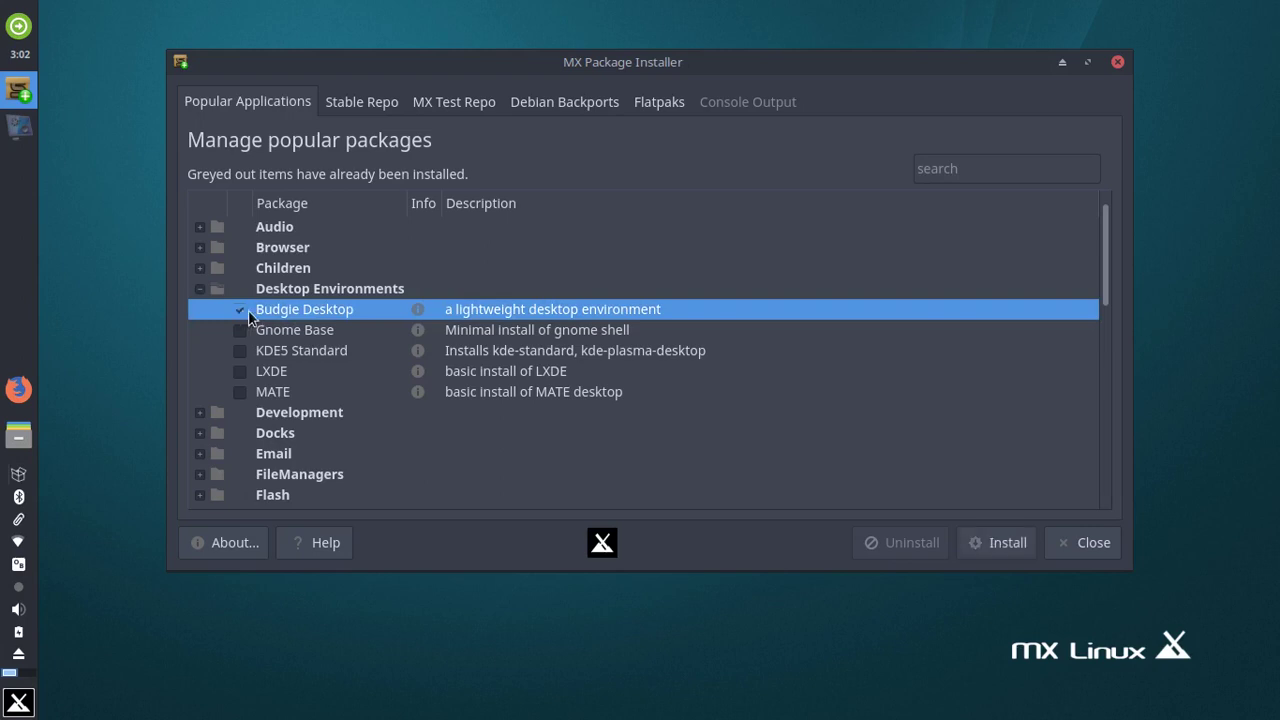
{"action": "left_click", "coordinate": [1008, 546]}
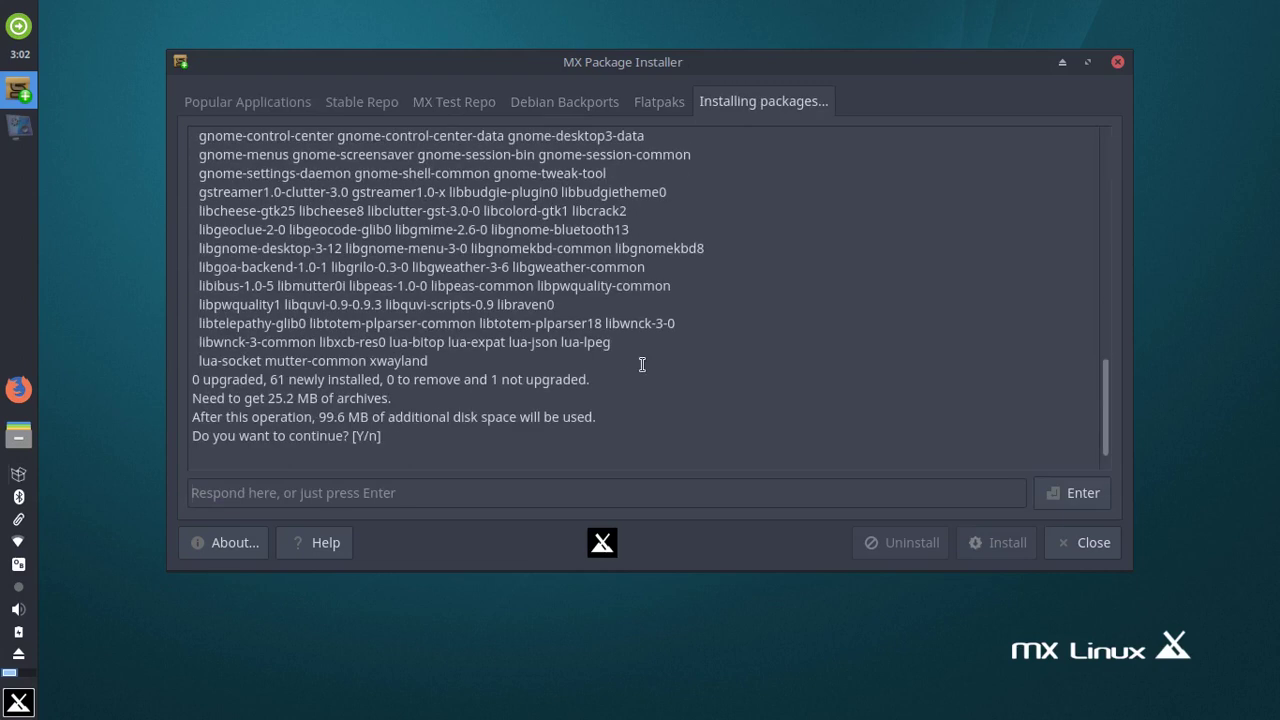
- Answer 'y' to each installer prompt to download the 61 new packages
{"action": "type", "text": "y"}
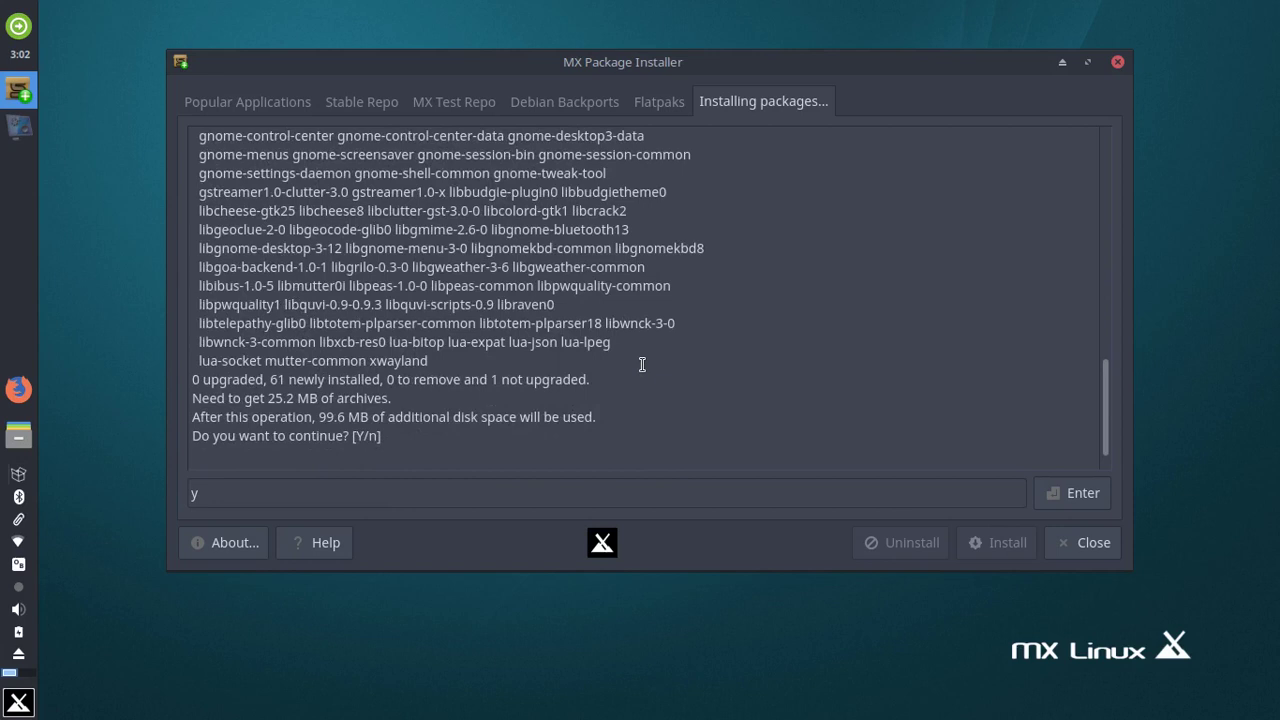
{"action": "key", "text": "Return"}
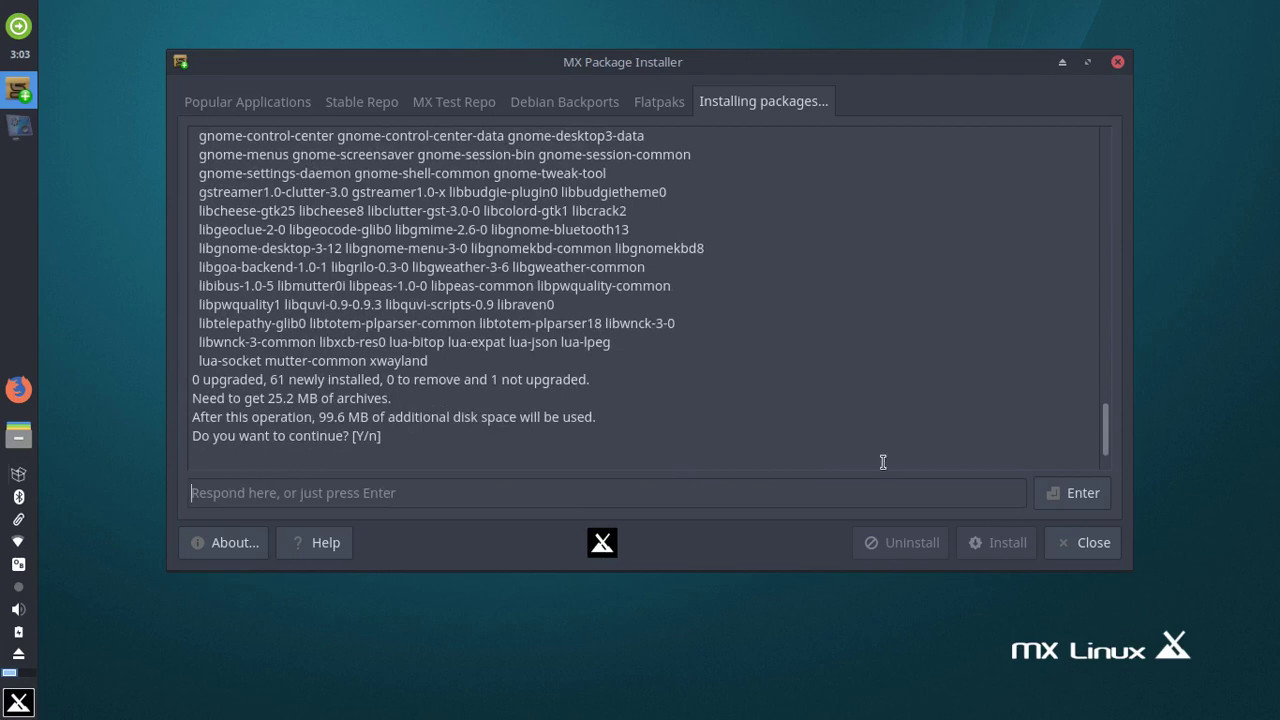
{"action": "type", "text": "y"}
{"action": "key", "text": "Return"}
{"action": "type", "text": "y"}
{"action": "key", "text": "Return"}
- Cancel quitting the installer and roll its window up to the title bar
{"action": "left_click", "coordinate": [1088, 532]}
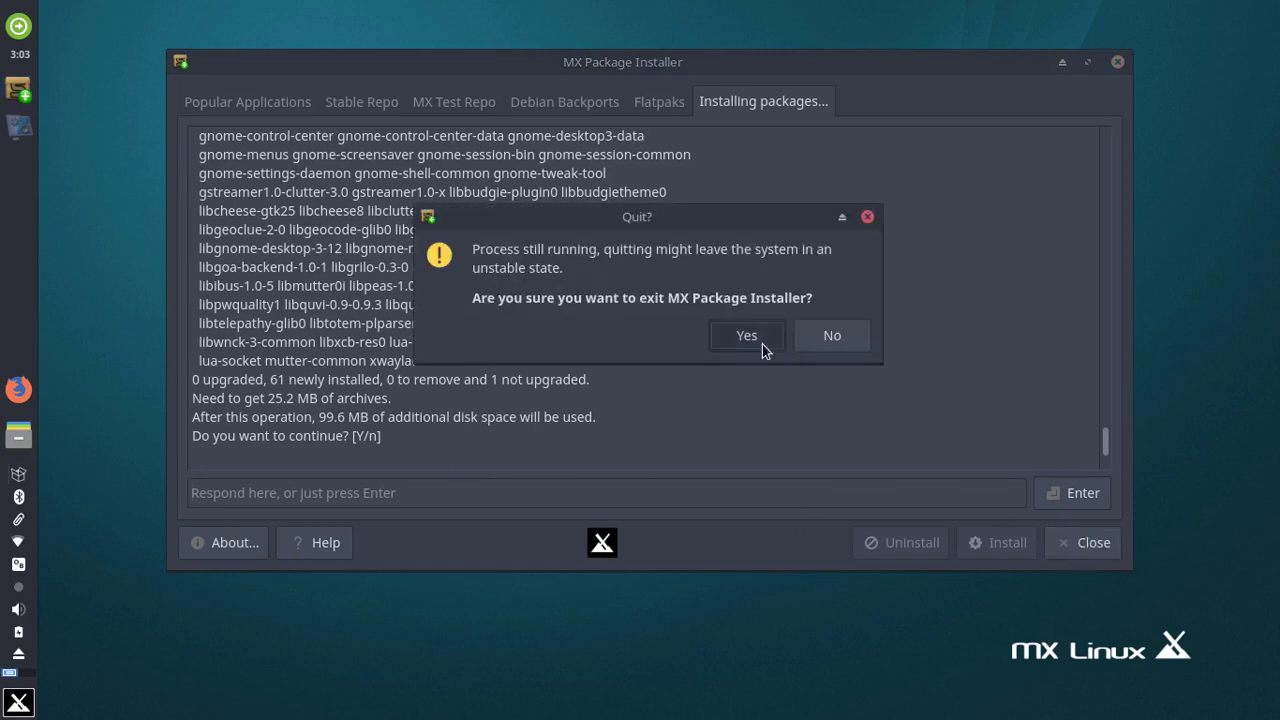
{"action": "left_click", "coordinate": [864, 333]}
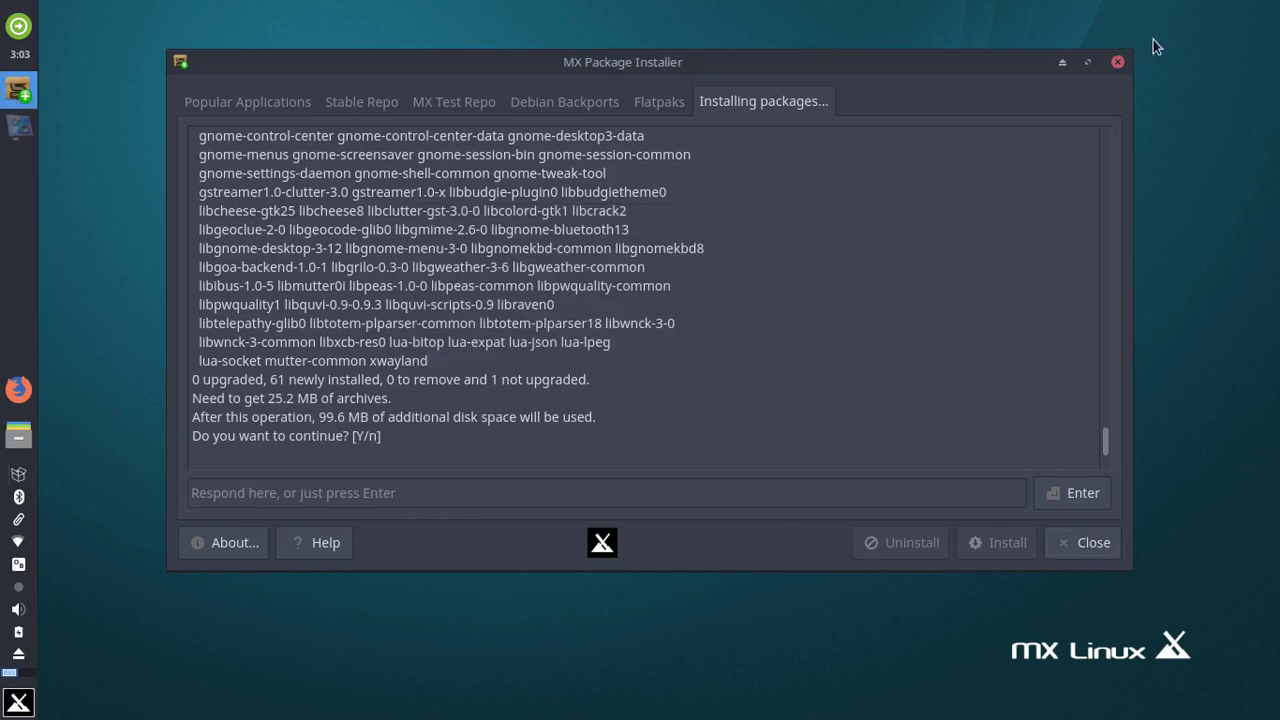
{"action": "left_click", "coordinate": [1062, 62]}
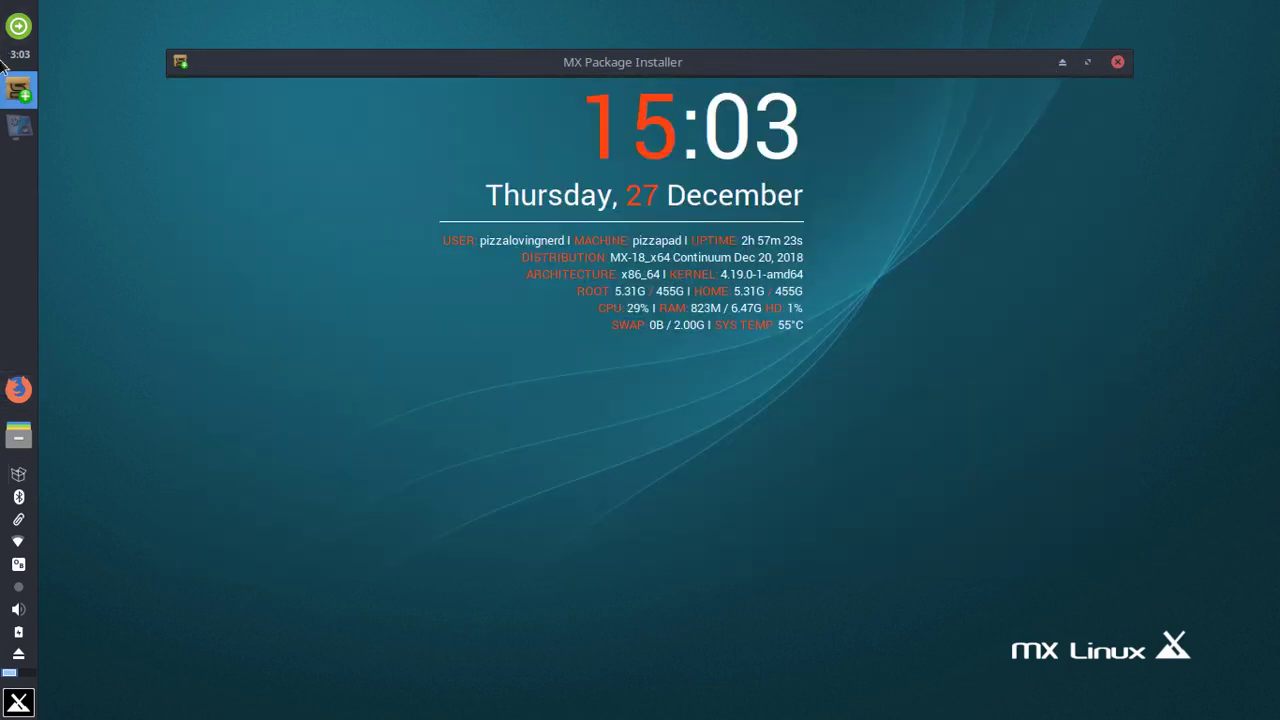
- Restore the vokoscreen window, unroll it and move it to the screen bottom
{"action": "left_click", "coordinate": [14, 122]}
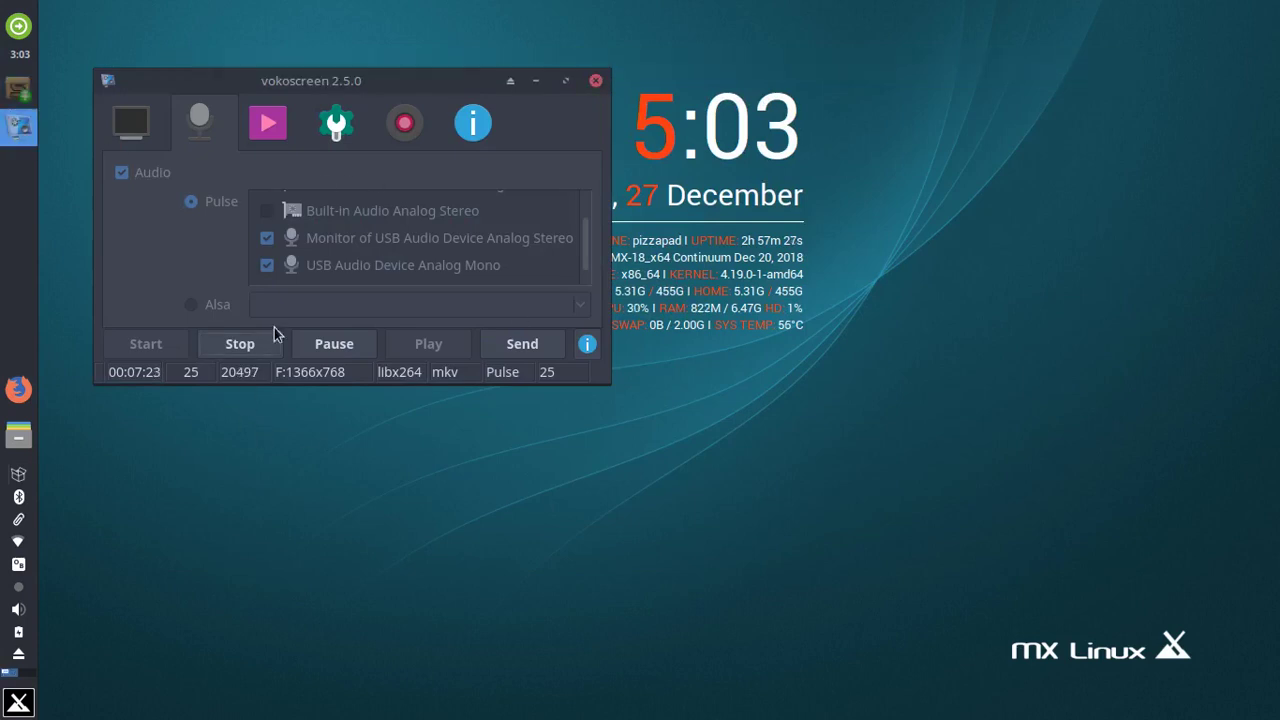
{"action": "mouse_move", "coordinate": [842, 356]}
{"action": "left_mouse_down"}
{"action": "mouse_move", "coordinate": [433, 7]}
{"action": "mouse_move", "coordinate": [380, 68]}
{"action": "left_mouse_up"}
{"action": "scroll", "coordinate": [380, 74], "scroll_direction": "up", "scroll_amount": 1}
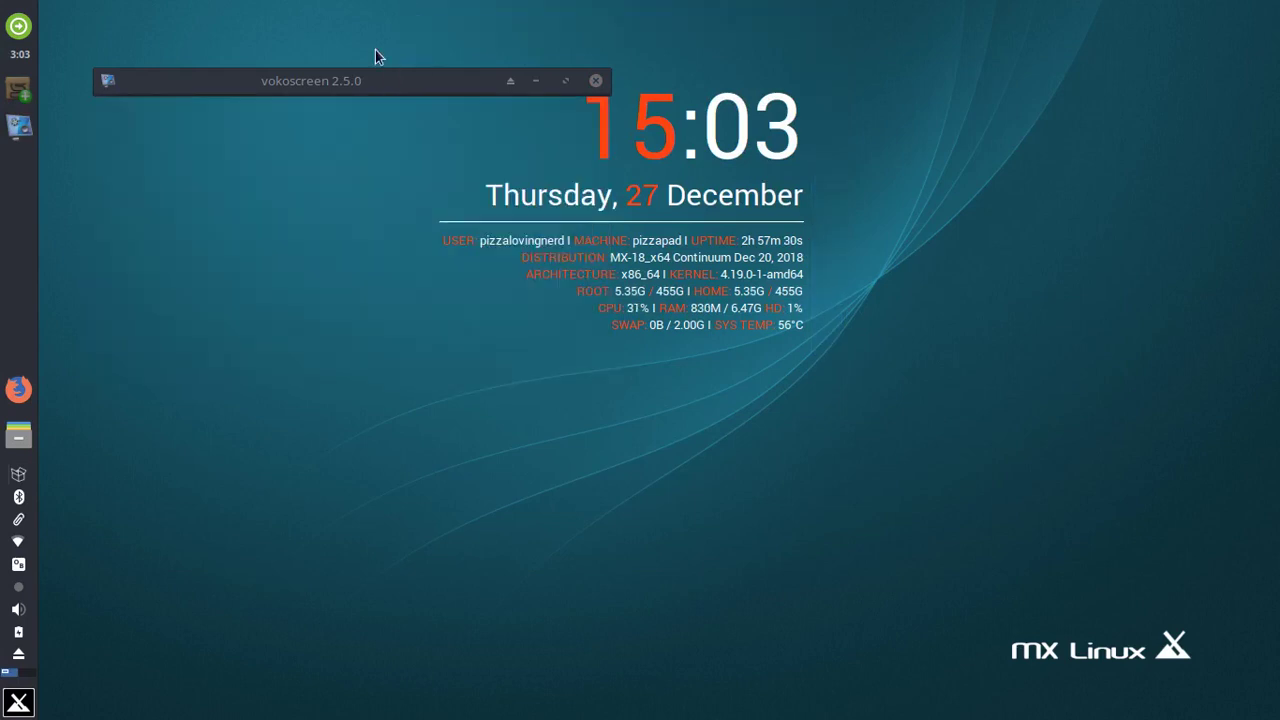
{"action": "left_click", "coordinate": [512, 83]}
{"action": "mouse_move", "coordinate": [360, 83]}
{"action": "left_mouse_down"}
{"action": "mouse_move", "coordinate": [526, 588]}
{"action": "mouse_move", "coordinate": [646, 708]}
{"action": "left_mouse_up"}
{"action": "scroll", "coordinate": [646, 708], "scroll_direction": "up", "scroll_amount": 1}
{"action": "left_click_drag", "start_coordinate": [819, 413], "coordinate": [600, 172]}
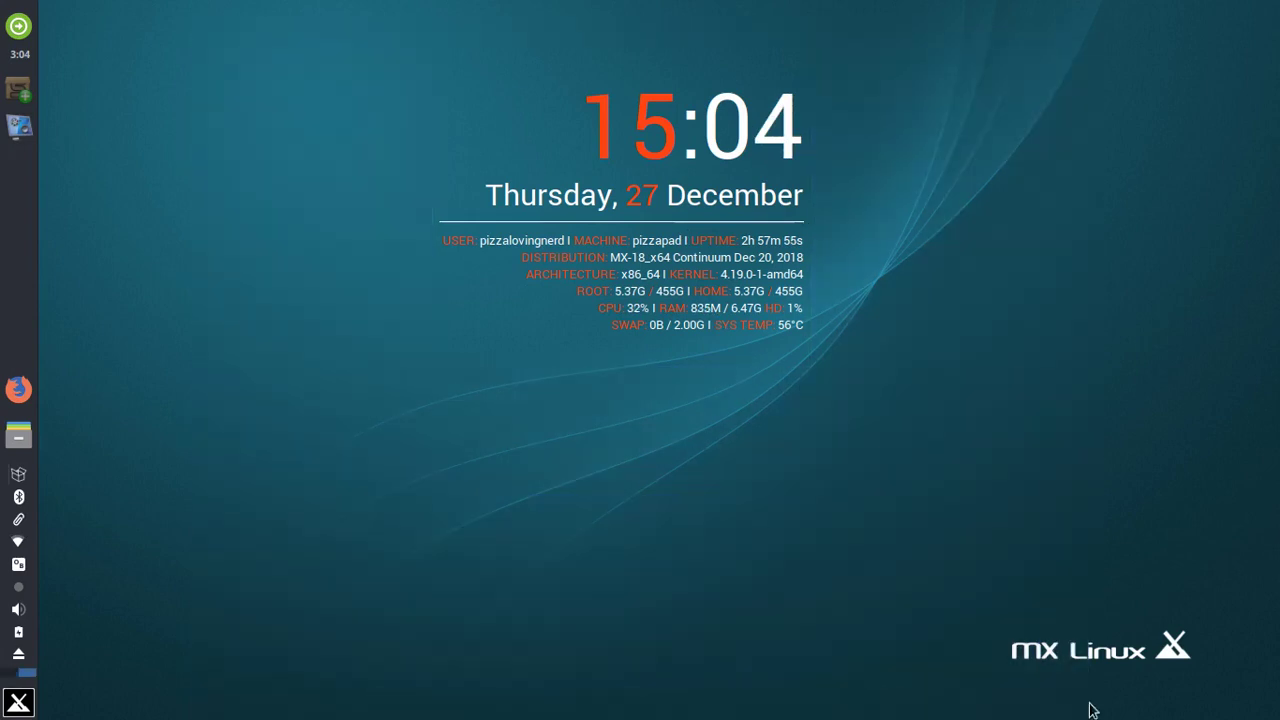
{"action": "left_click", "coordinate": [18, 126]}
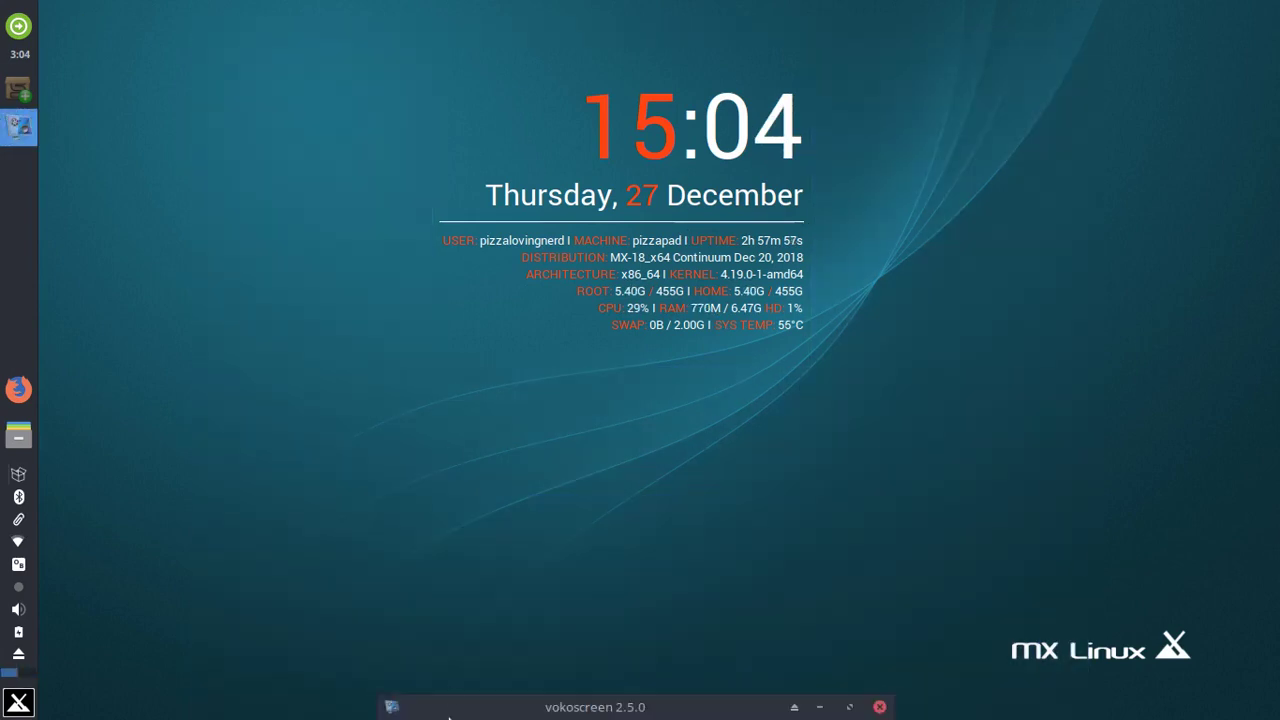